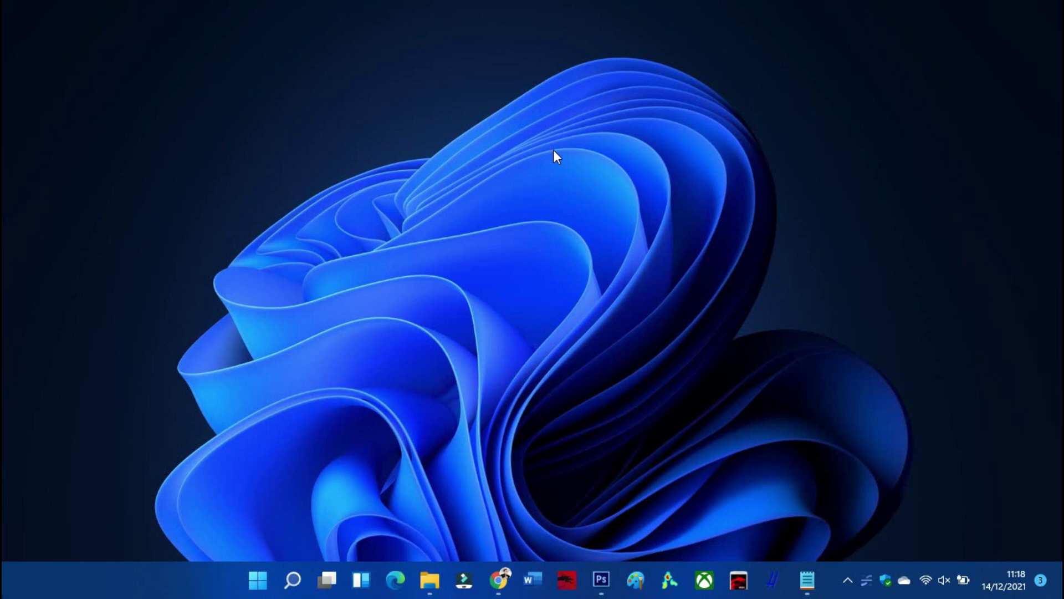
Open google.com in Chrome and search the 'download ojs' suggestion
{"action": "left_click", "coordinate": [505, 583]}
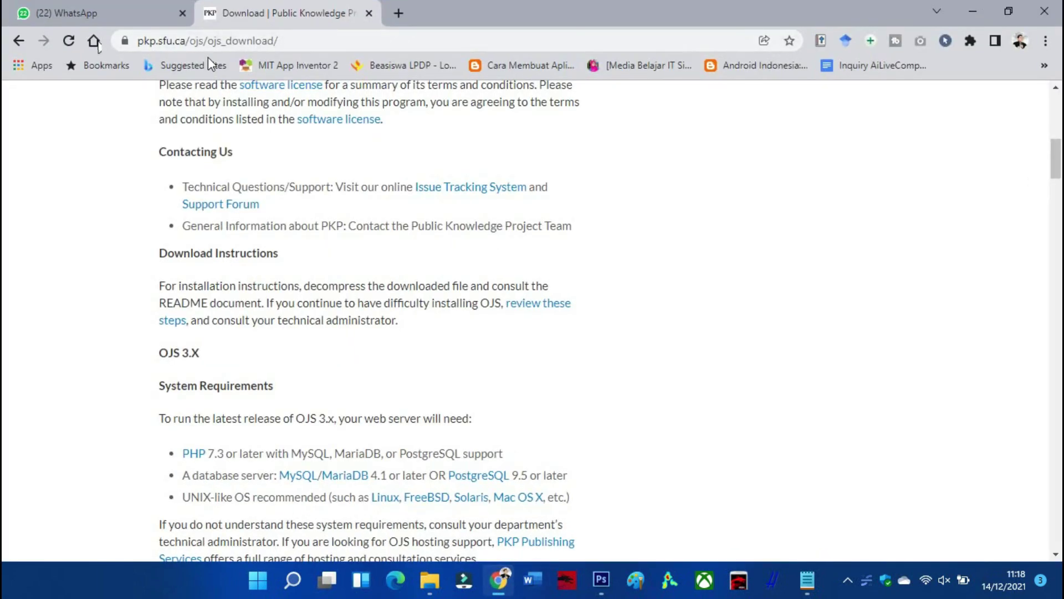
{"action": "scroll", "coordinate": [293, 283], "scroll_direction": "up", "scroll_amount": 10}
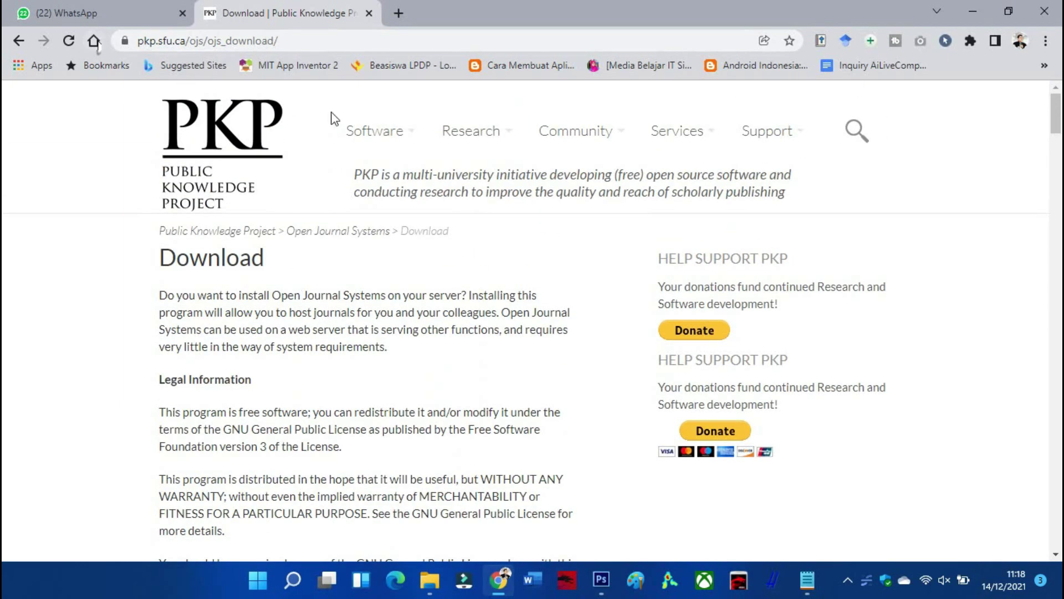
{"action": "left_click", "coordinate": [318, 40]}
{"action": "type", "text": "go"}
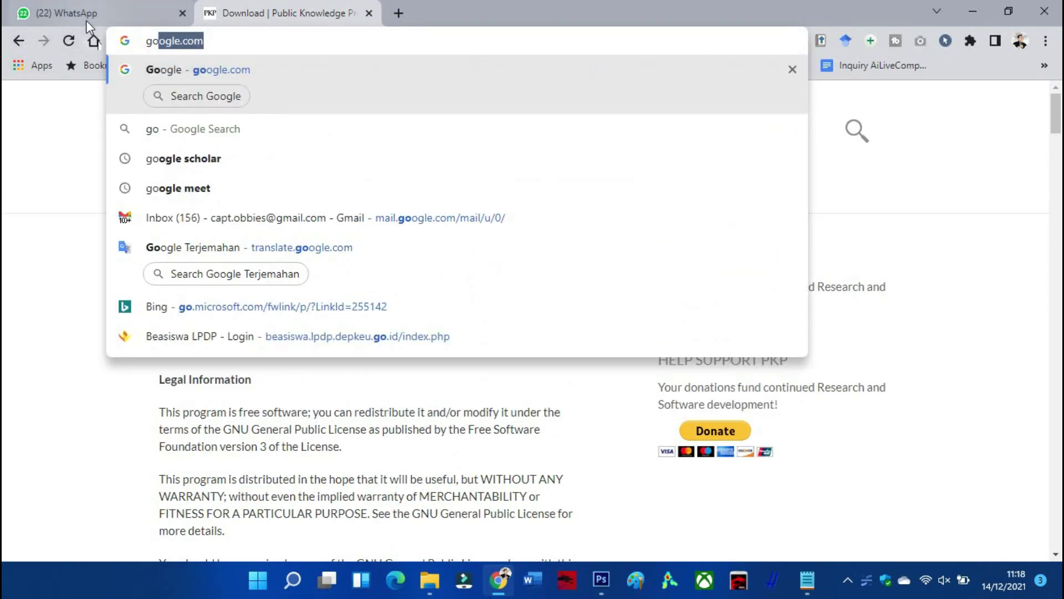
{"action": "key", "text": "Return"}
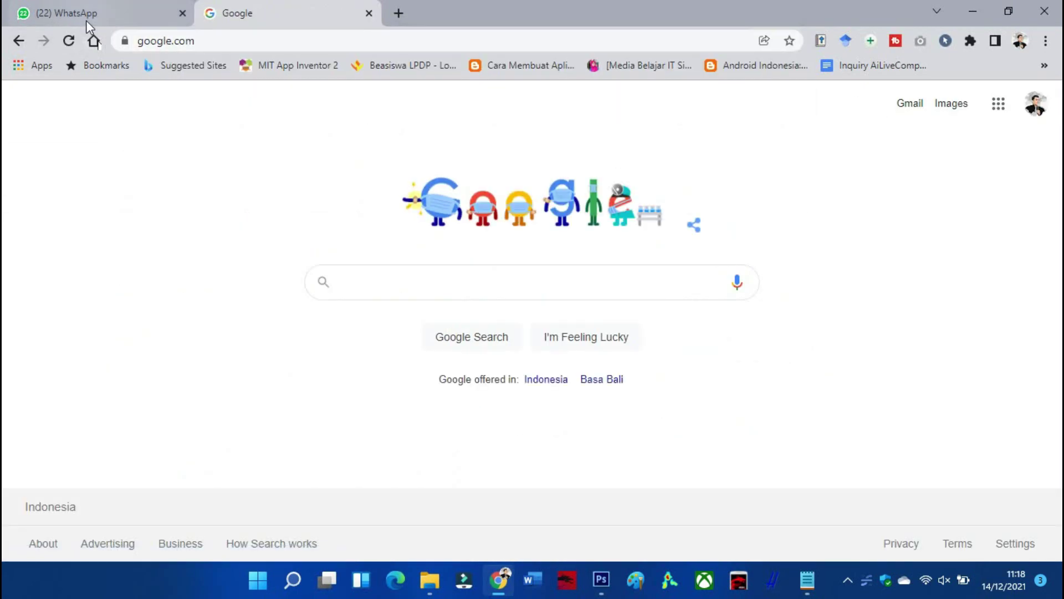
{"action": "type", "text": "down"}
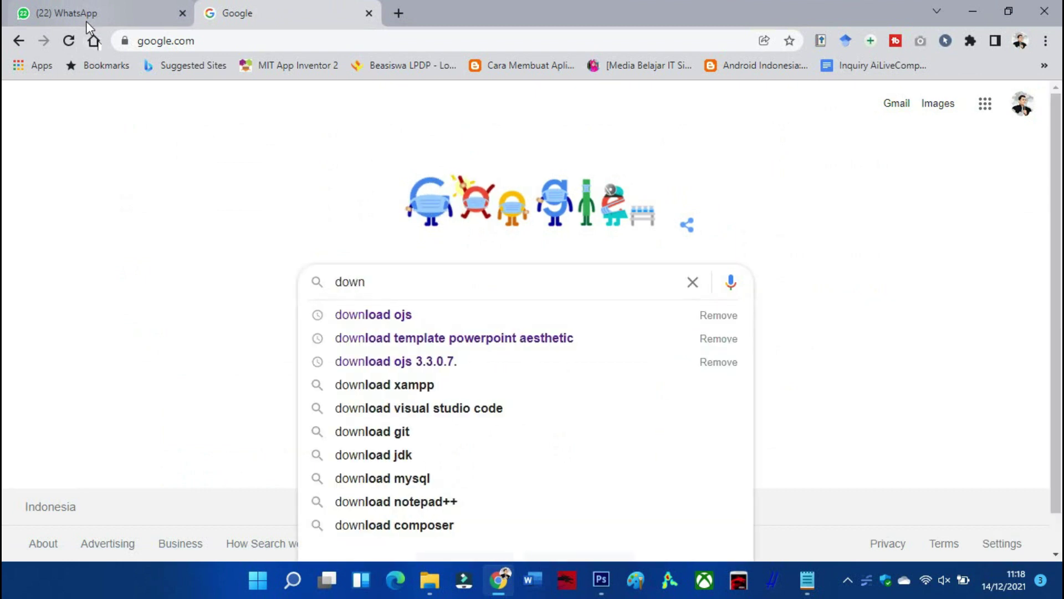
{"action": "left_click", "coordinate": [404, 321]}
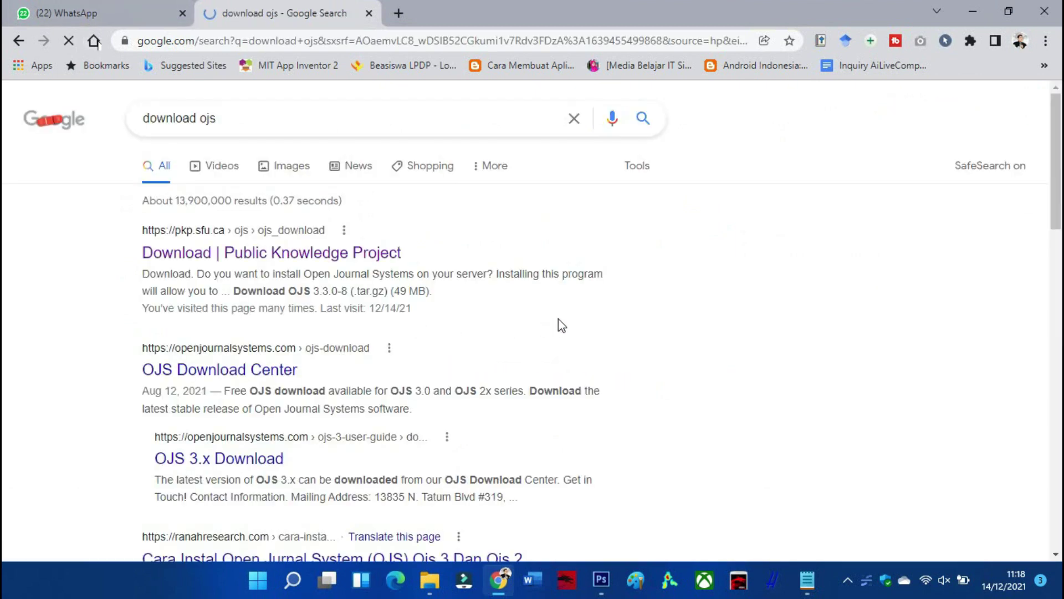
Open the PKP Download result and browse the page for the OJS 3.X section
{"action": "left_click", "coordinate": [206, 259]}
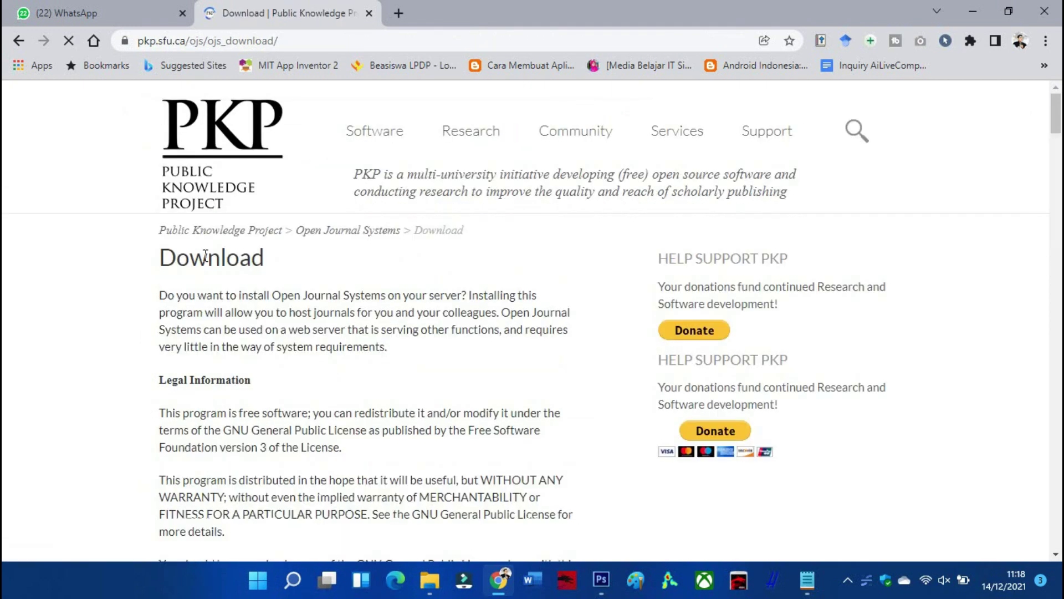
{"action": "scroll", "coordinate": [406, 277], "scroll_direction": "down", "scroll_amount": 3}
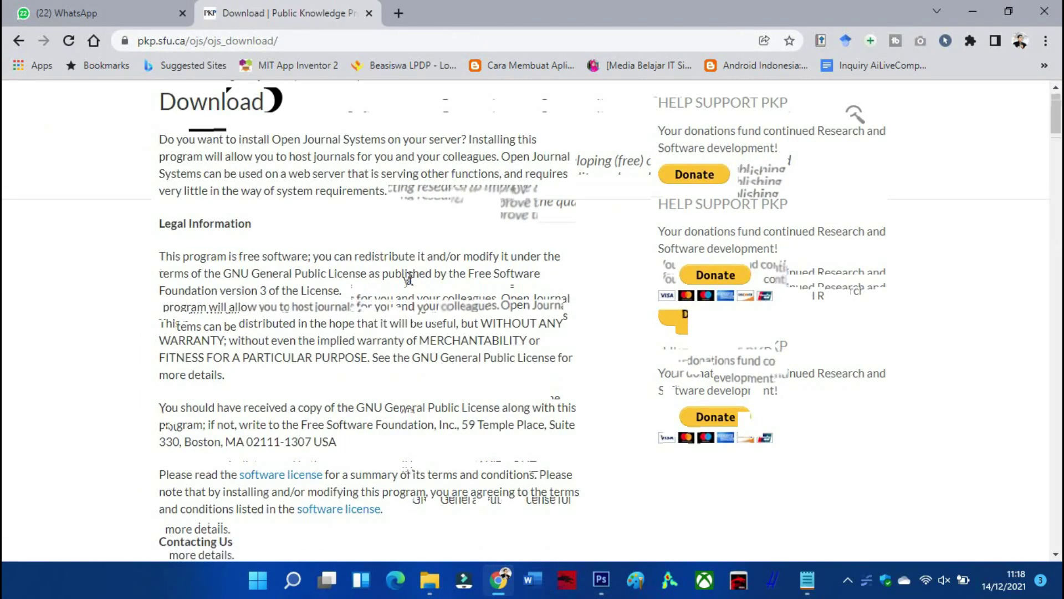
{"action": "scroll", "coordinate": [409, 282], "scroll_direction": "down", "scroll_amount": 3}
{"action": "scroll", "coordinate": [410, 285], "scroll_direction": "down", "scroll_amount": 3}
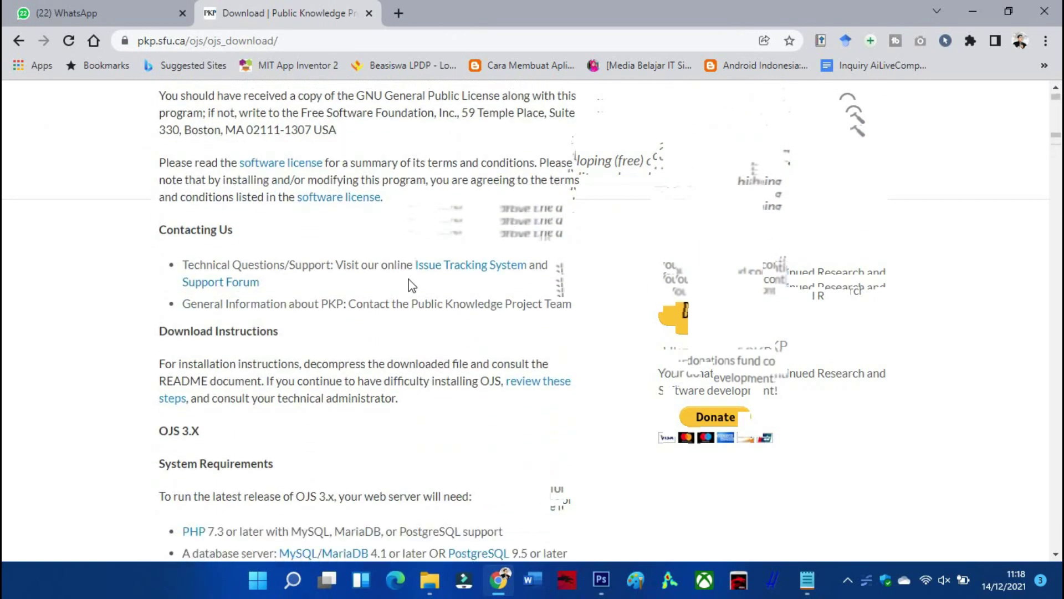
{"action": "scroll", "coordinate": [412, 286], "scroll_direction": "down", "scroll_amount": 3}
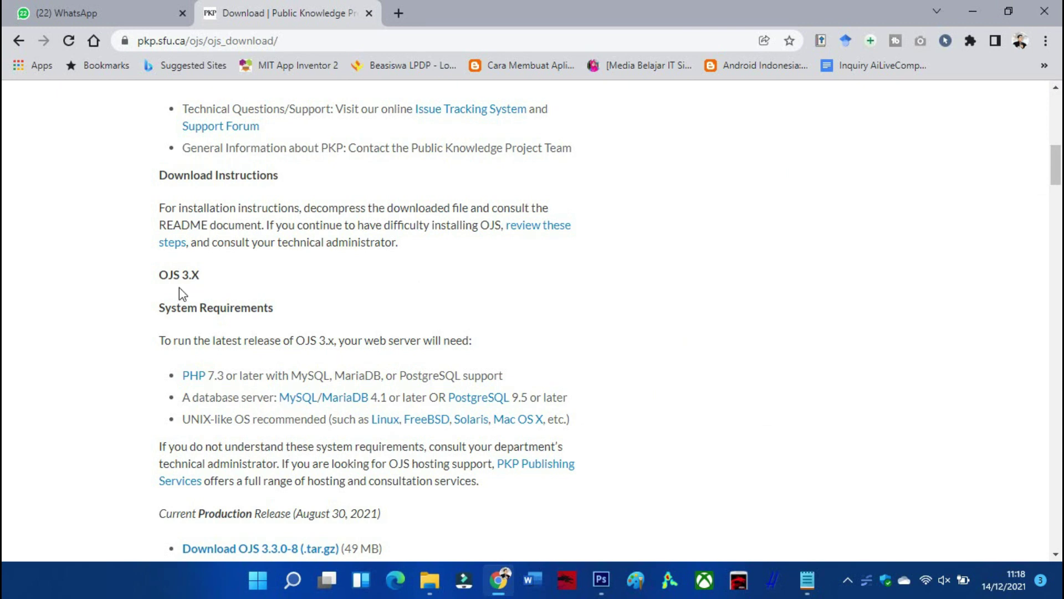
{"action": "scroll", "coordinate": [222, 284], "scroll_direction": "down", "scroll_amount": 15}
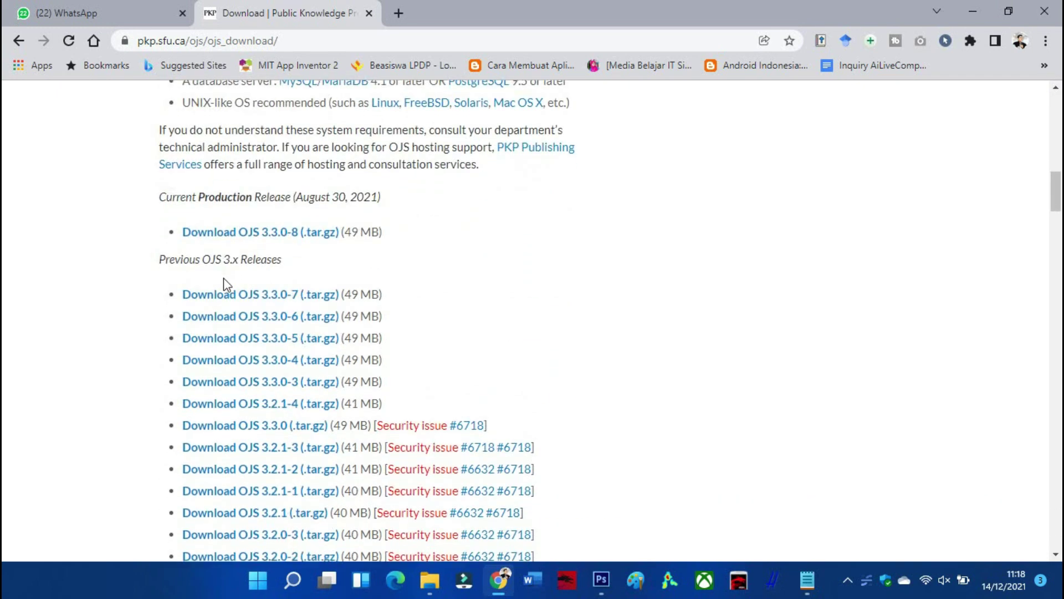
{"action": "scroll", "coordinate": [225, 265], "scroll_direction": "down", "scroll_amount": 4}
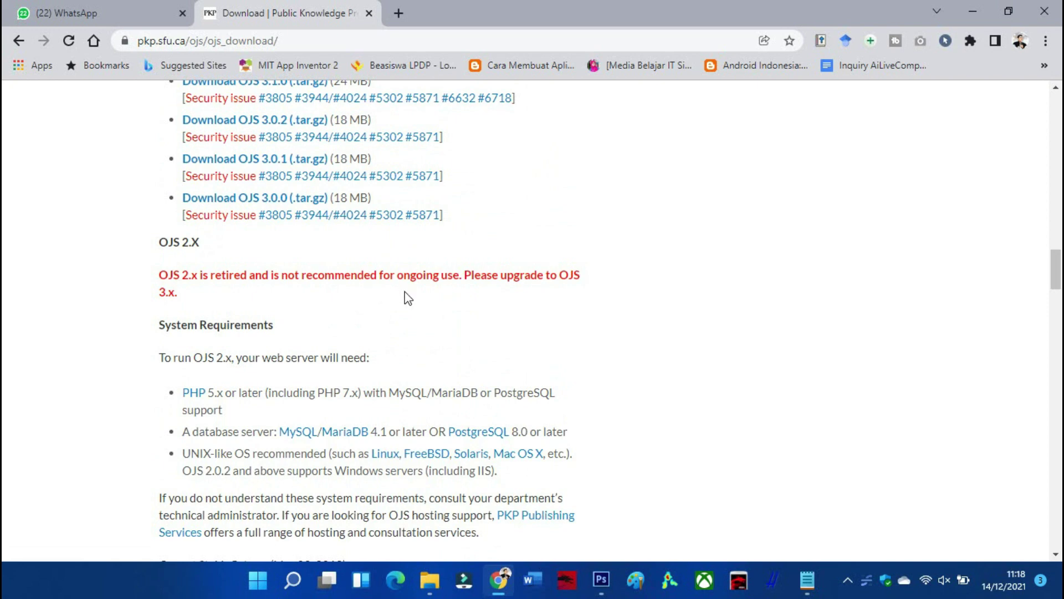
{"action": "scroll", "coordinate": [407, 299], "scroll_direction": "up", "scroll_amount": 8}
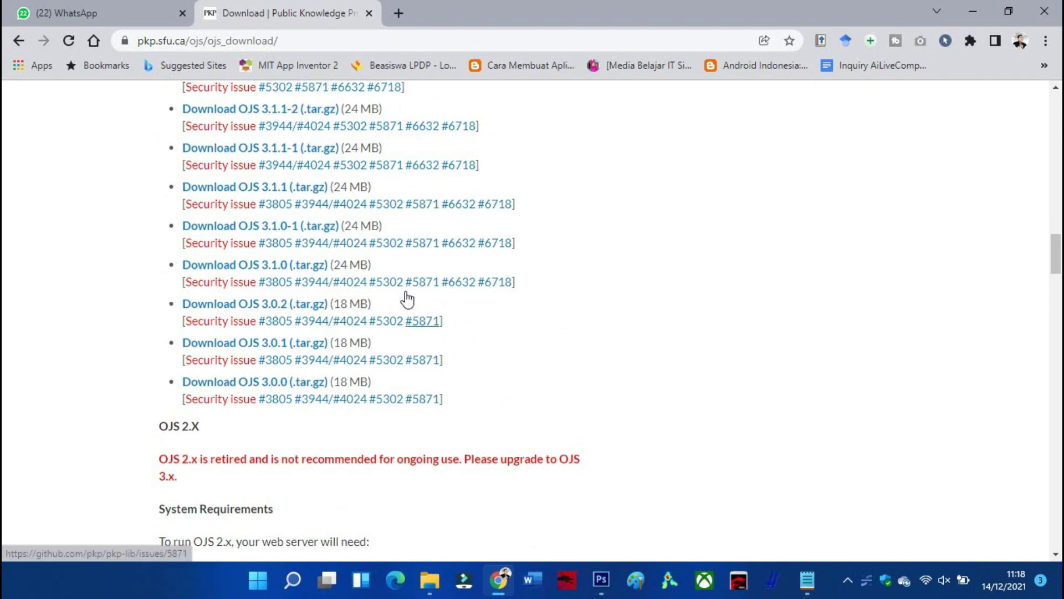
{"action": "scroll", "coordinate": [408, 298], "scroll_direction": "up", "scroll_amount": 8}
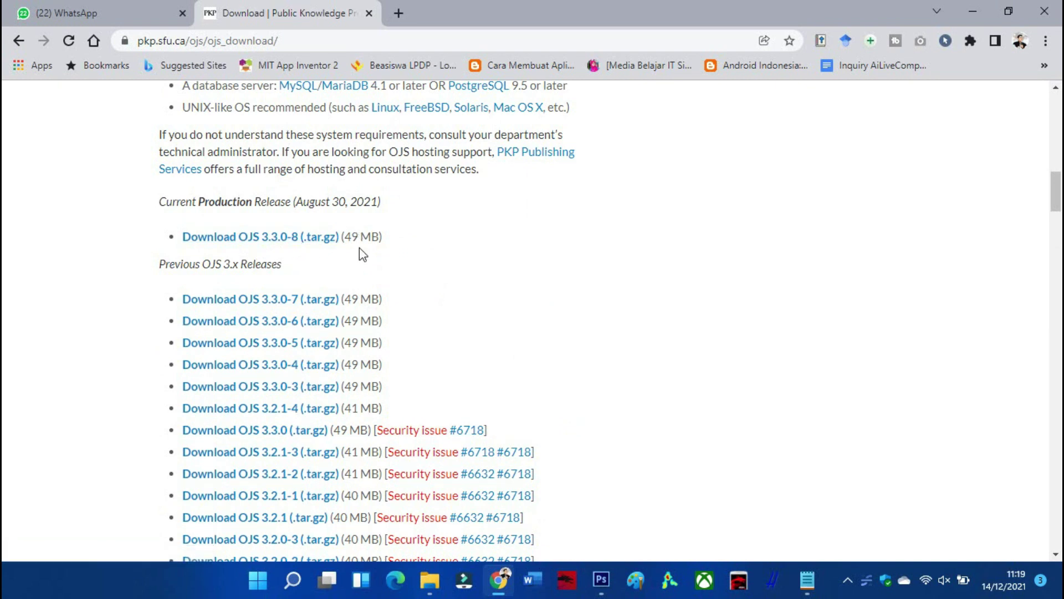
{"action": "scroll", "coordinate": [418, 294], "scroll_direction": "up", "scroll_amount": 4}
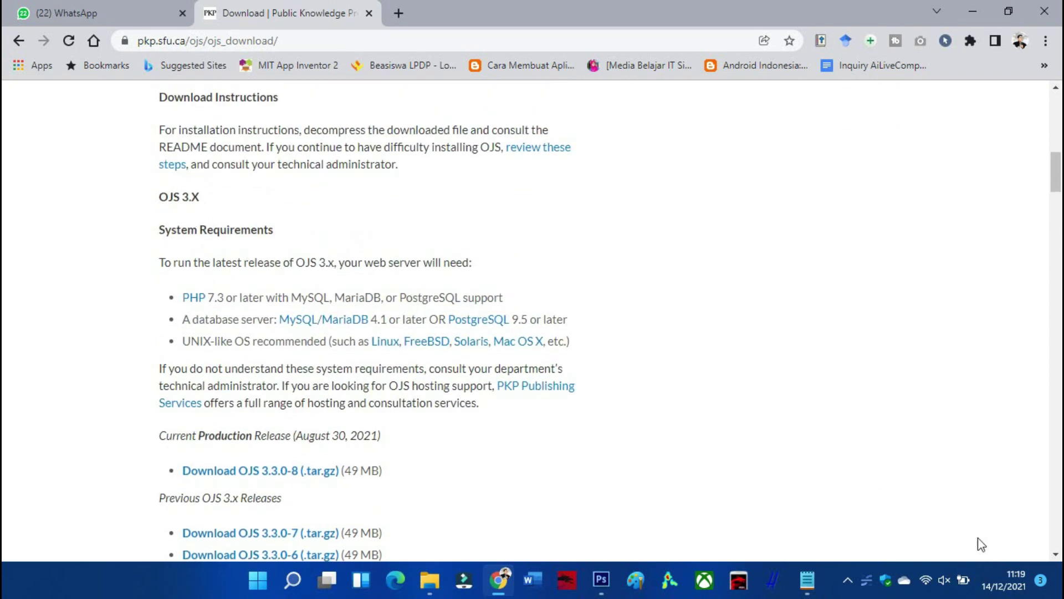
Zoom the page to 110% and download OJS 3.3.0-8 as ojs-3.3.0-8.tar.gz
{"action": "key", "text": "ctrl+plus"}
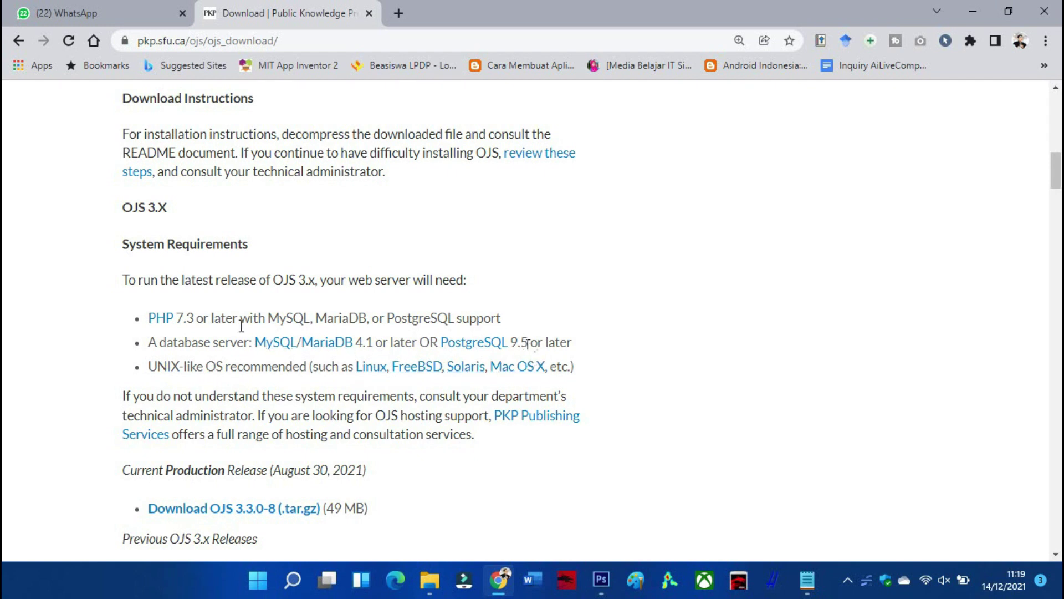
{"action": "scroll", "coordinate": [262, 366], "scroll_direction": "down", "scroll_amount": 2}
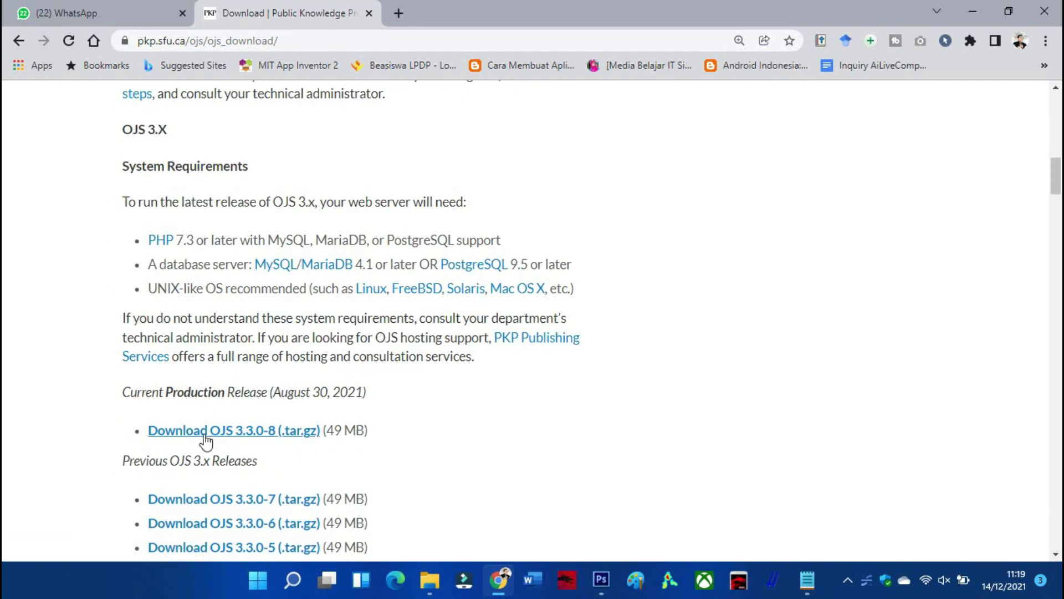
{"action": "scroll", "coordinate": [222, 437], "scroll_direction": "down", "scroll_amount": 2}
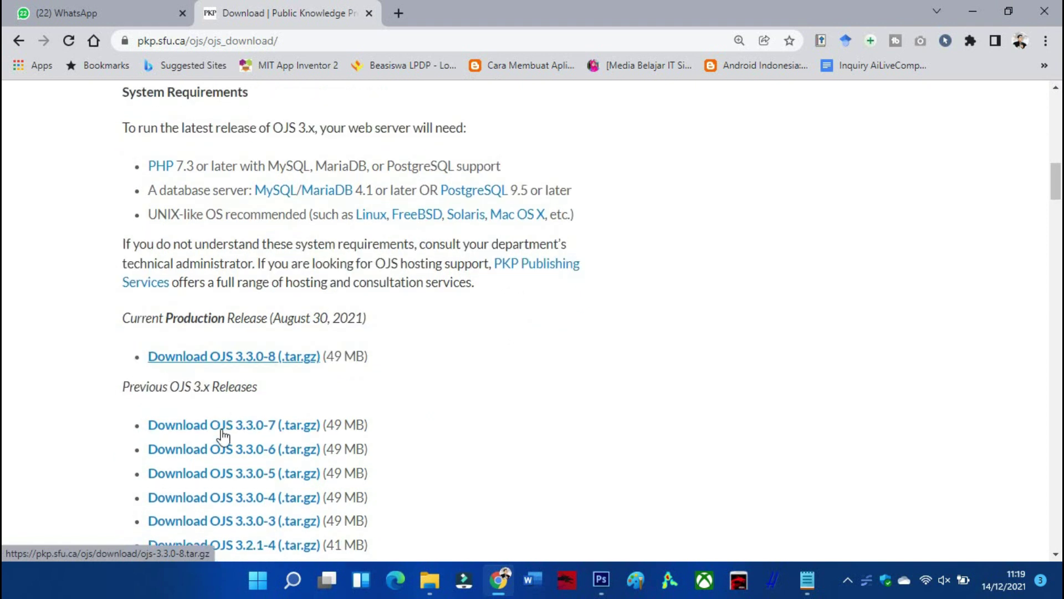
{"action": "left_click", "coordinate": [218, 356]}
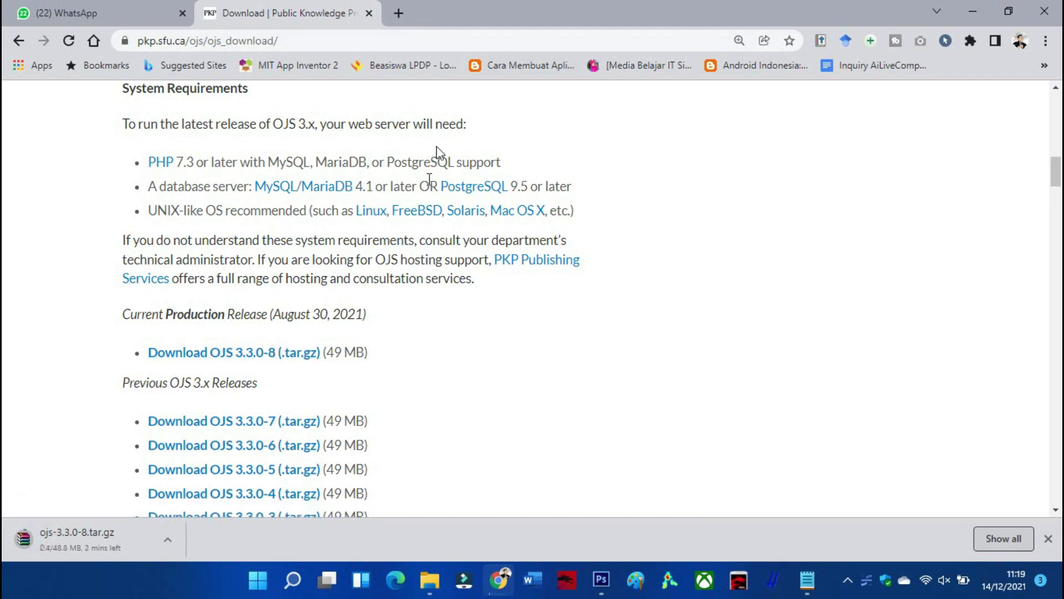
In a new tab, search Google for 'xampp download' and open the Apache Friends result
{"action": "left_click", "coordinate": [406, 13]}
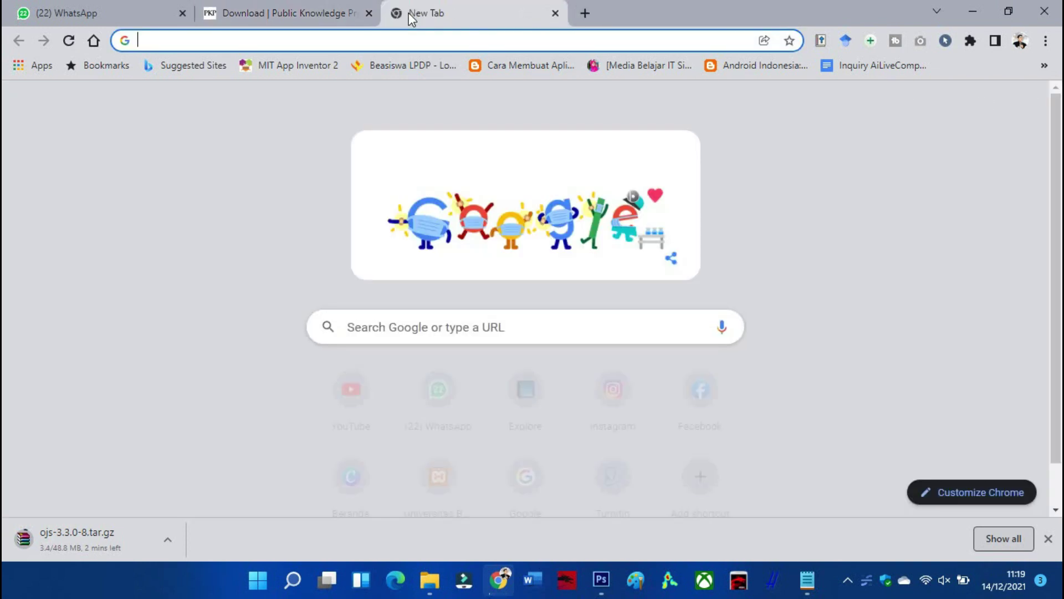
{"action": "type", "text": "google.com"}
{"action": "key", "text": "Return"}
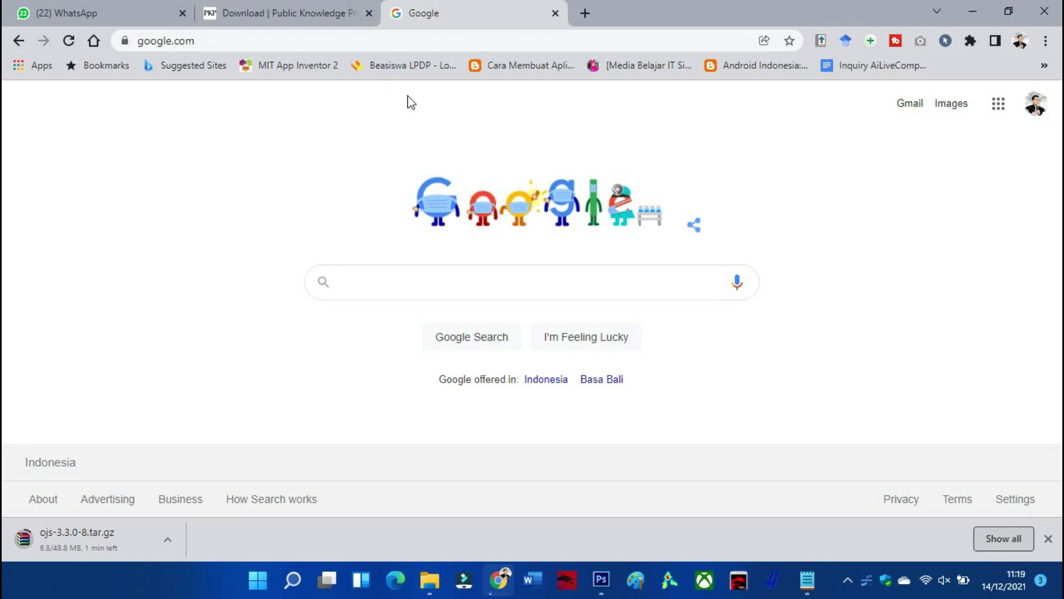
{"action": "type", "text": "xa"}
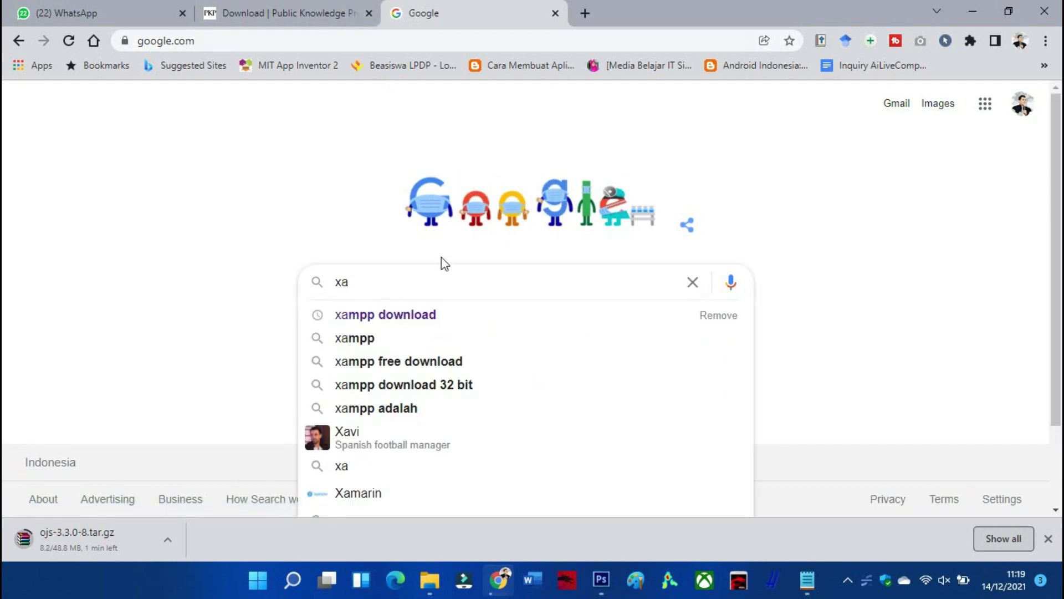
{"action": "left_click", "coordinate": [357, 320]}
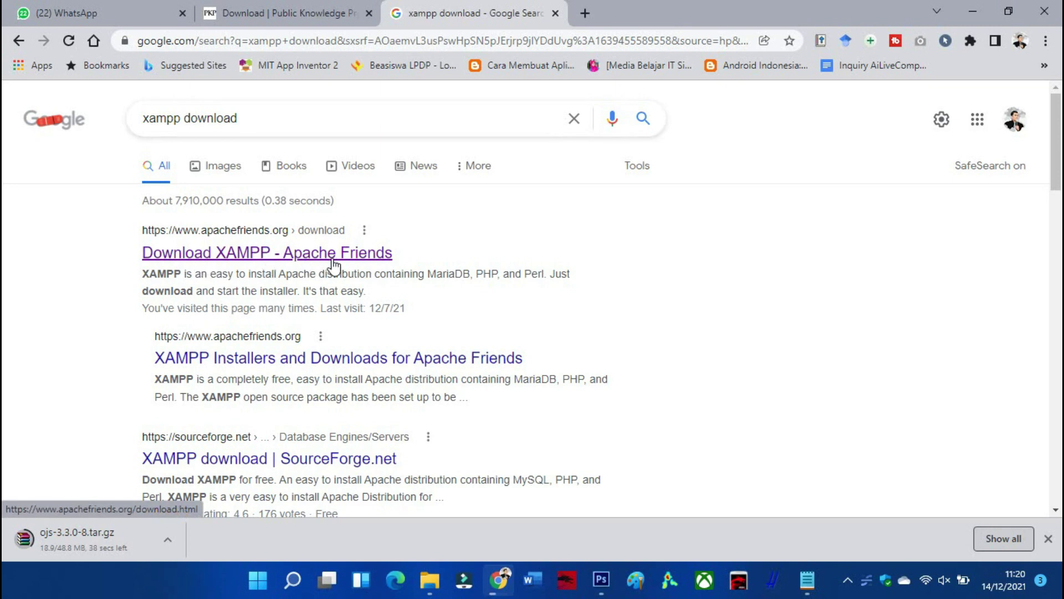
{"action": "left_click", "coordinate": [217, 258]}
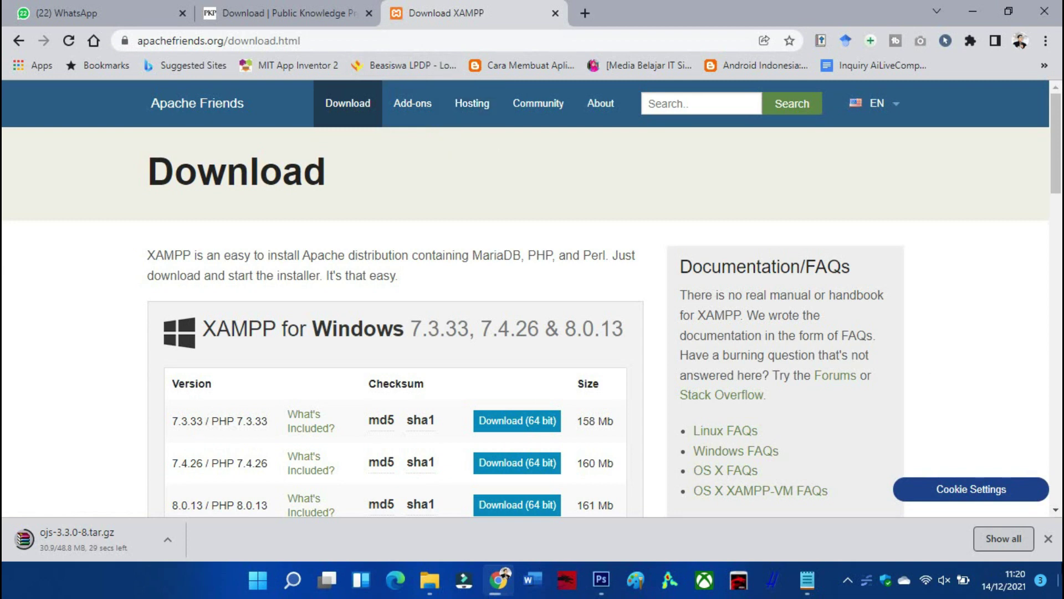
{"action": "scroll", "coordinate": [504, 336], "scroll_direction": "down", "scroll_amount": 3}
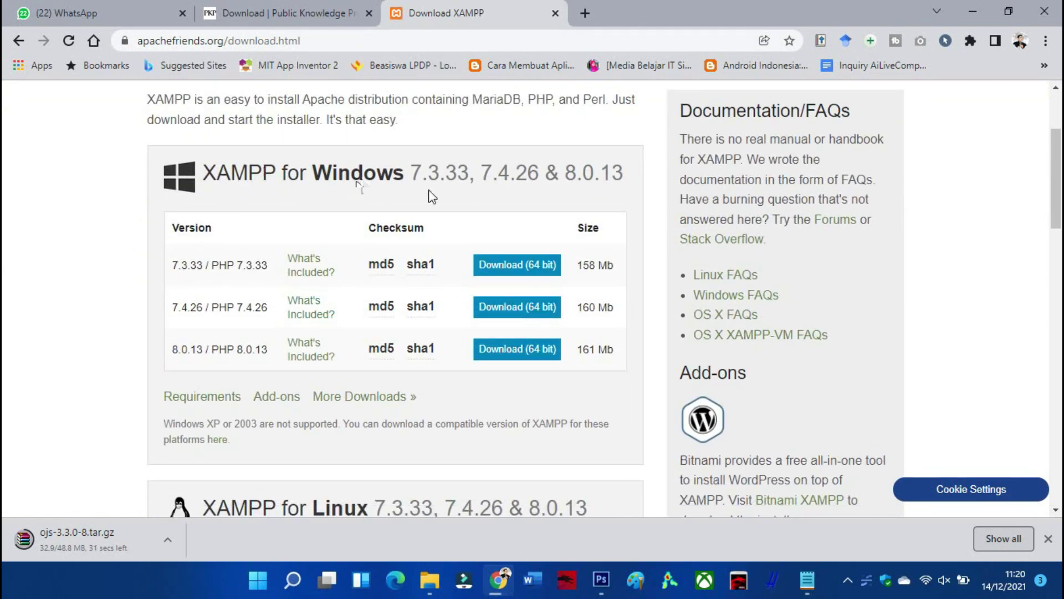
{"action": "scroll", "coordinate": [518, 240], "scroll_direction": "down", "scroll_amount": 4}
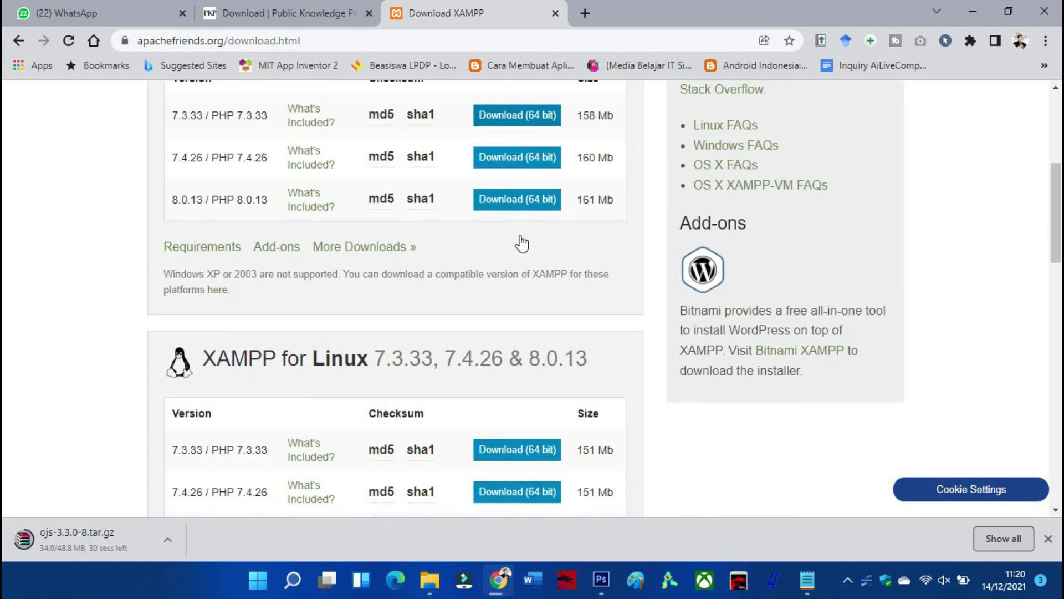
{"action": "scroll", "coordinate": [408, 199], "scroll_direction": "down", "scroll_amount": 5}
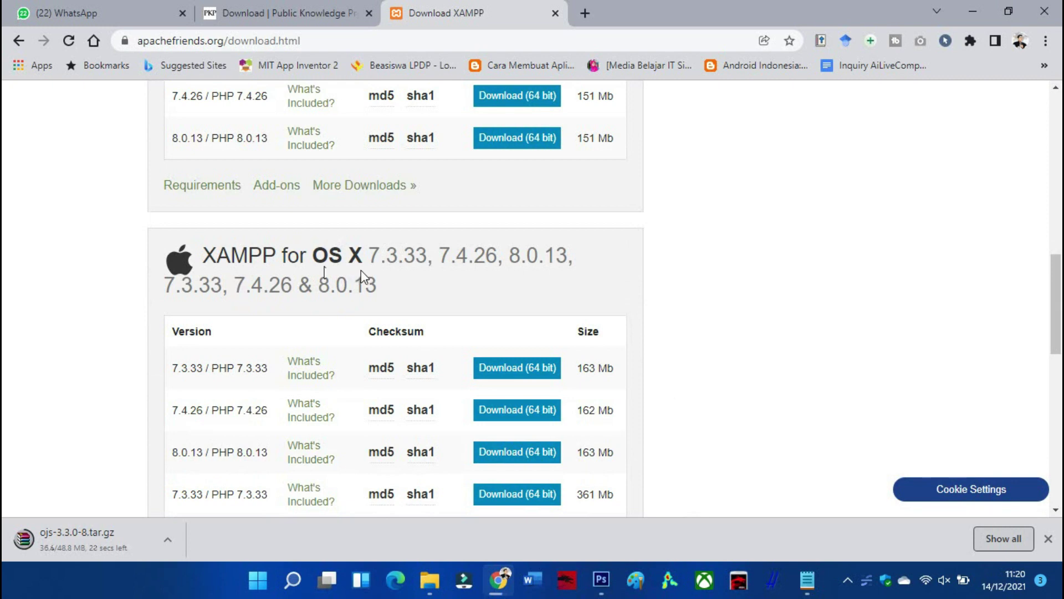
{"action": "scroll", "coordinate": [221, 284], "scroll_direction": "down", "scroll_amount": 5}
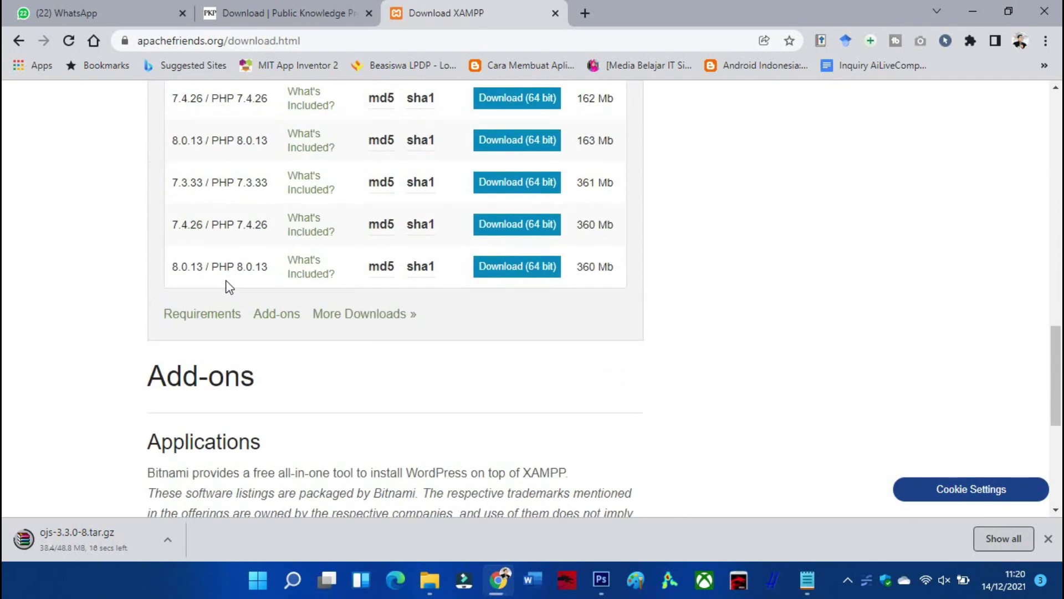
{"action": "scroll", "coordinate": [240, 278], "scroll_direction": "up", "scroll_amount": 6}
{"action": "scroll", "coordinate": [240, 278], "scroll_direction": "up", "scroll_amount": 3}
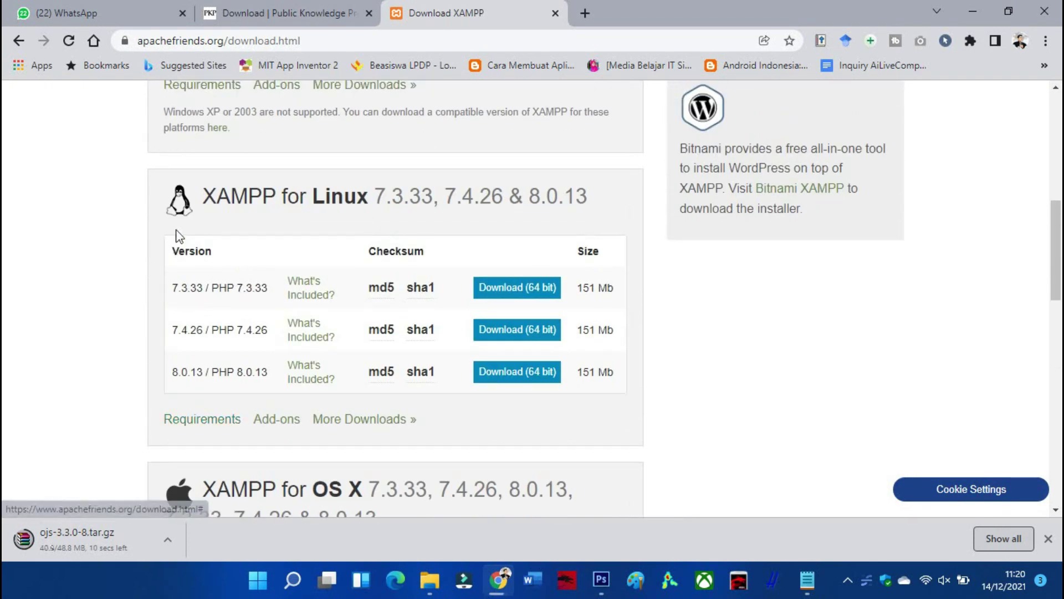
{"action": "scroll", "coordinate": [258, 215], "scroll_direction": "up", "scroll_amount": 4}
{"action": "scroll", "coordinate": [262, 215], "scroll_direction": "up", "scroll_amount": 1}
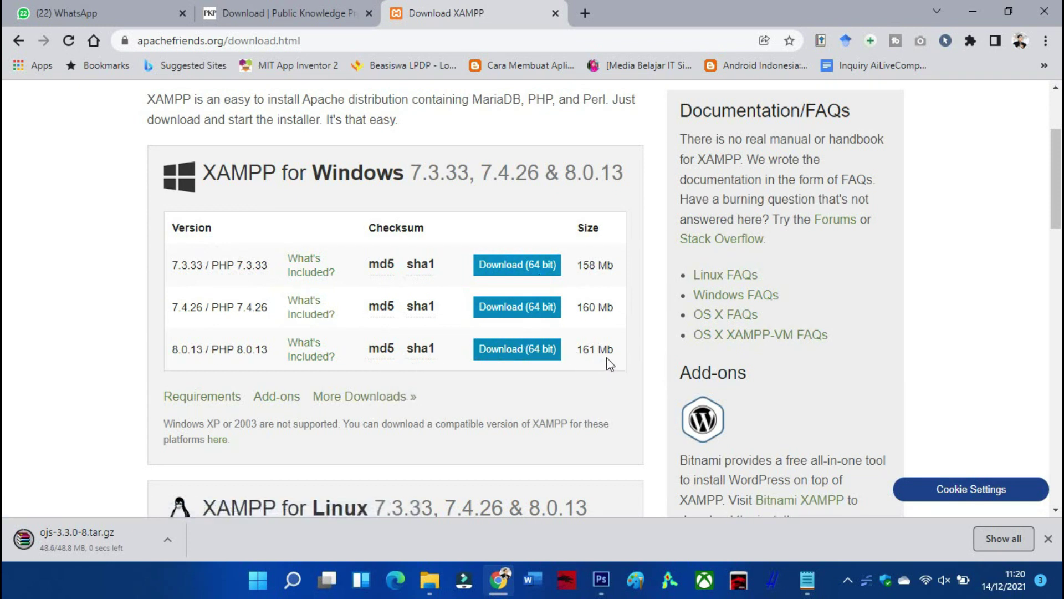
Launch XAMPP Control Panel from the Windows Start search
{"action": "left_click", "coordinate": [296, 580]}
{"action": "type", "text": "xa"}
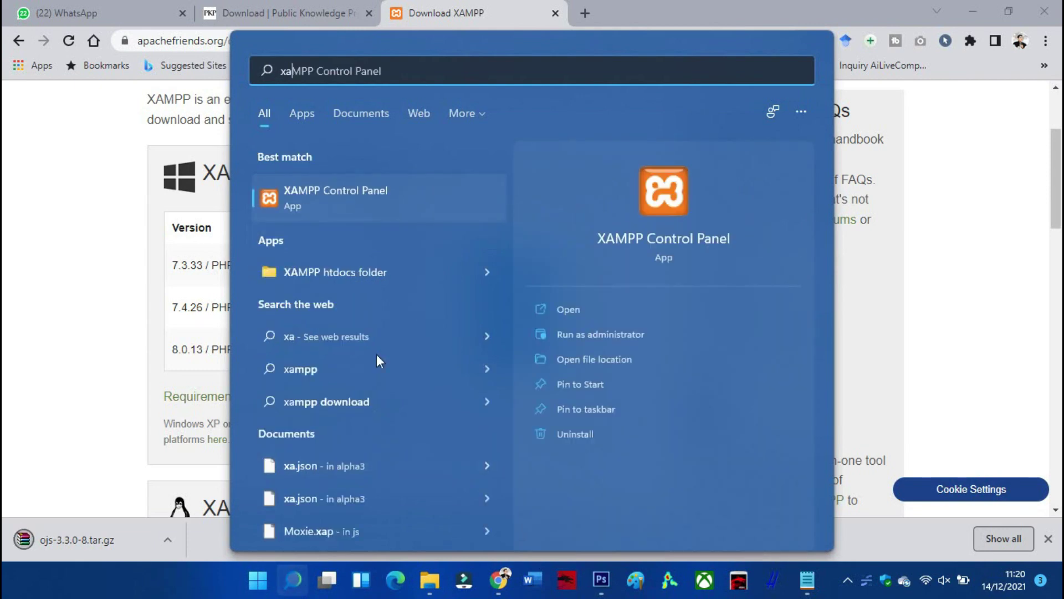
{"action": "left_click", "coordinate": [351, 208]}
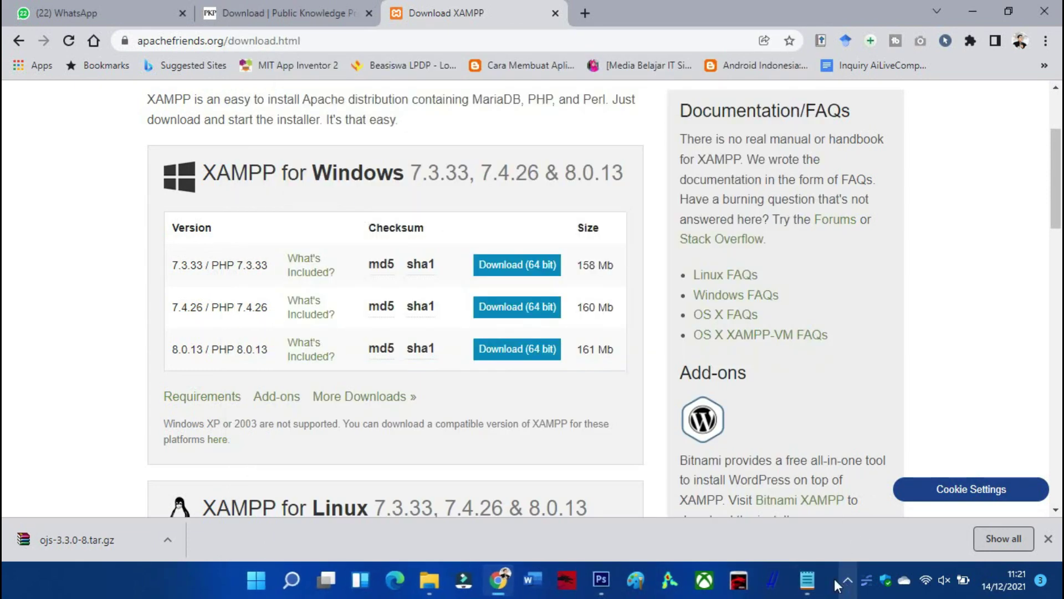
{"action": "left_click", "coordinate": [297, 573]}
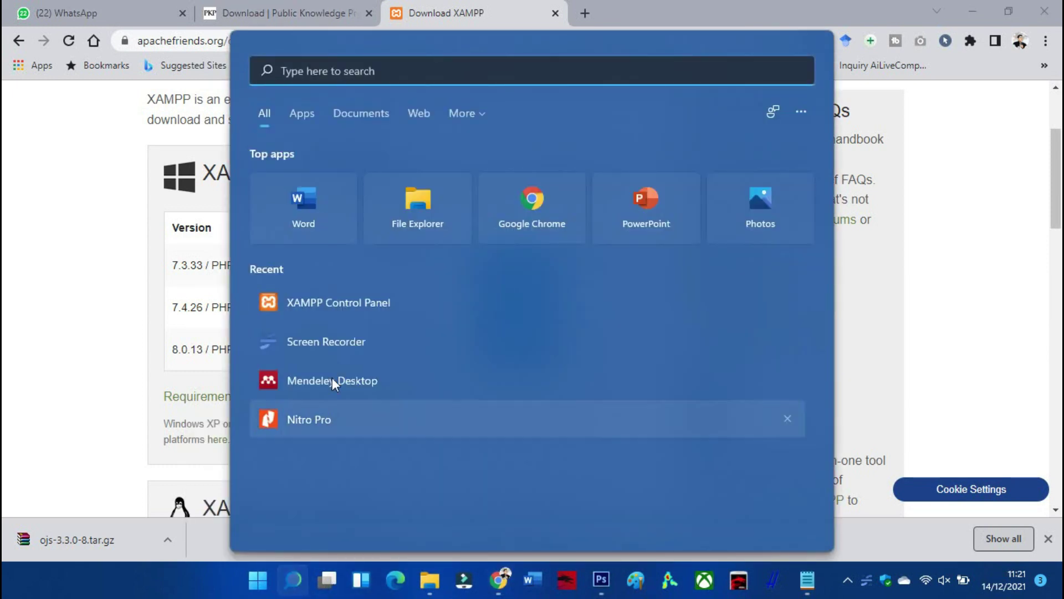
{"action": "left_click", "coordinate": [332, 313]}
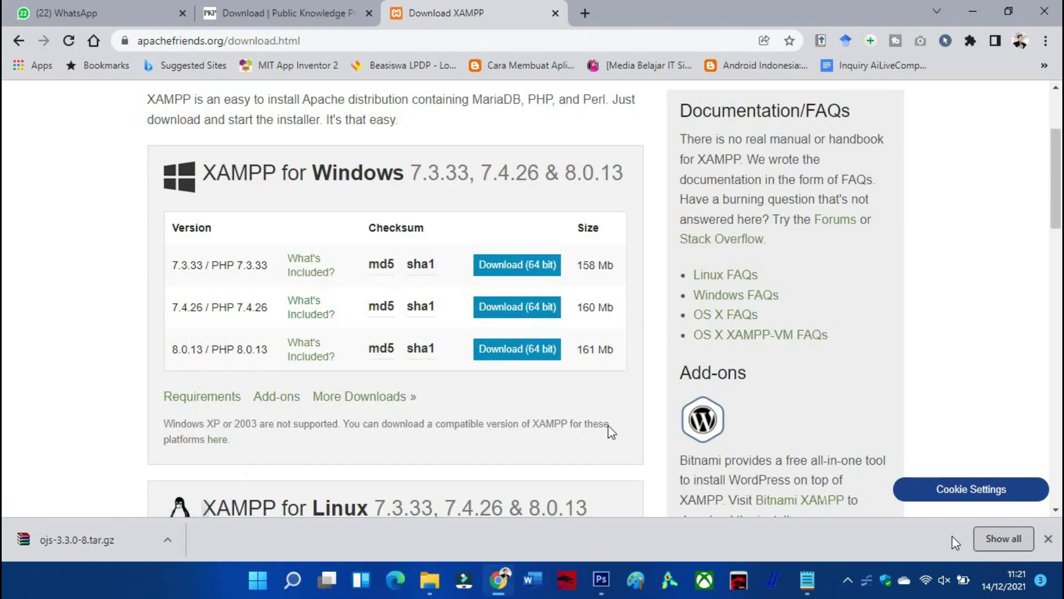
{"action": "left_click", "coordinate": [848, 580]}
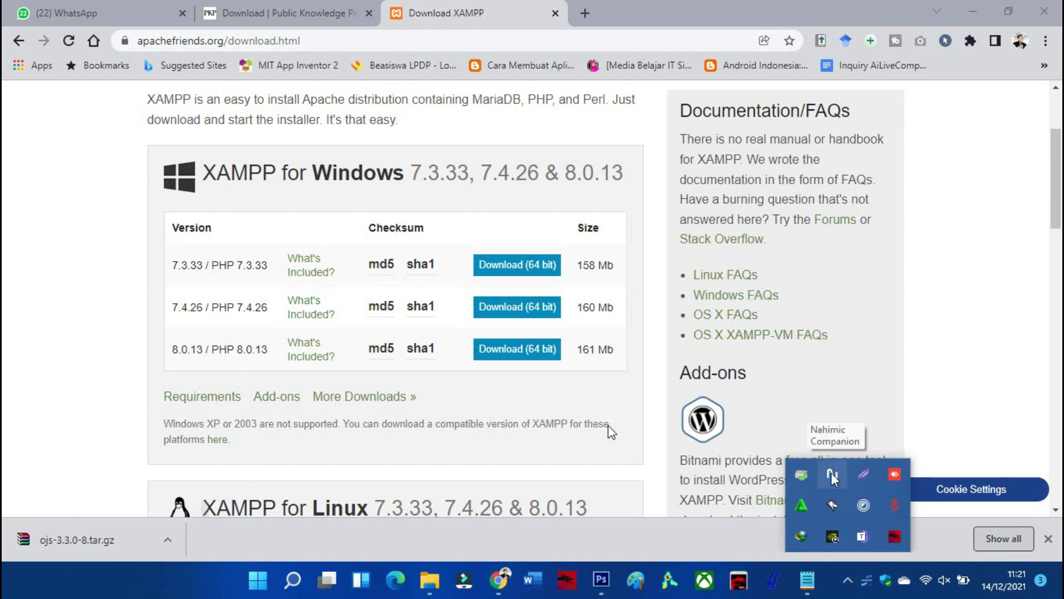
{"action": "left_click", "coordinate": [266, 582]}
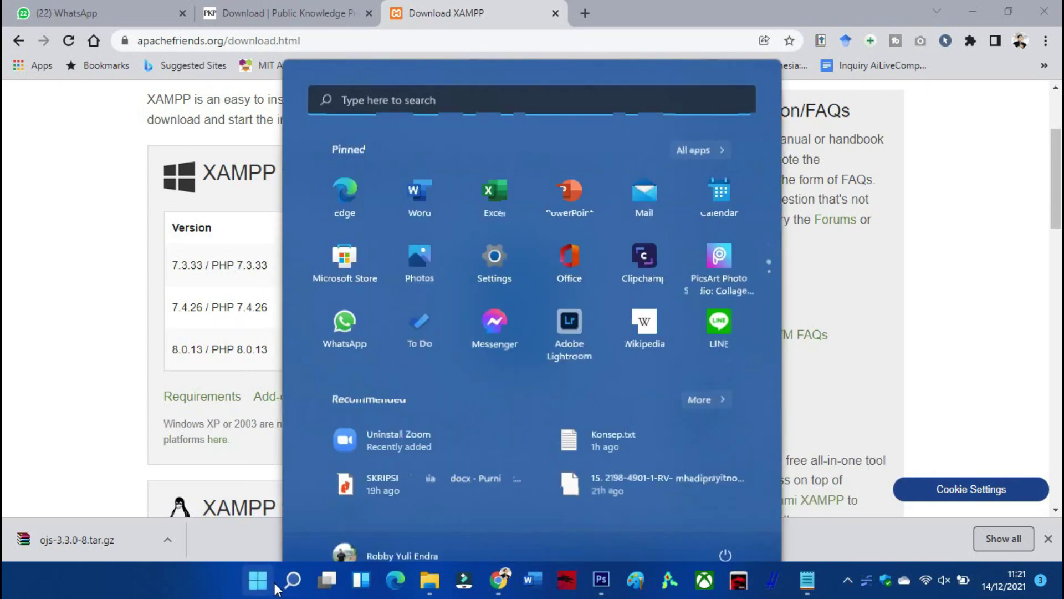
{"action": "left_click", "coordinate": [434, 103]}
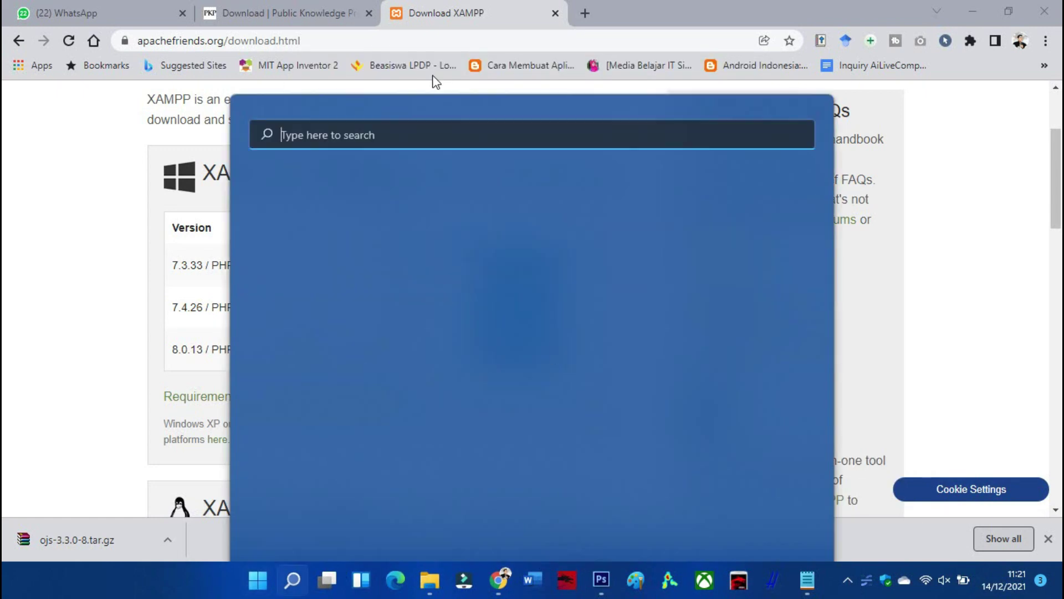
{"action": "left_click", "coordinate": [349, 308]}
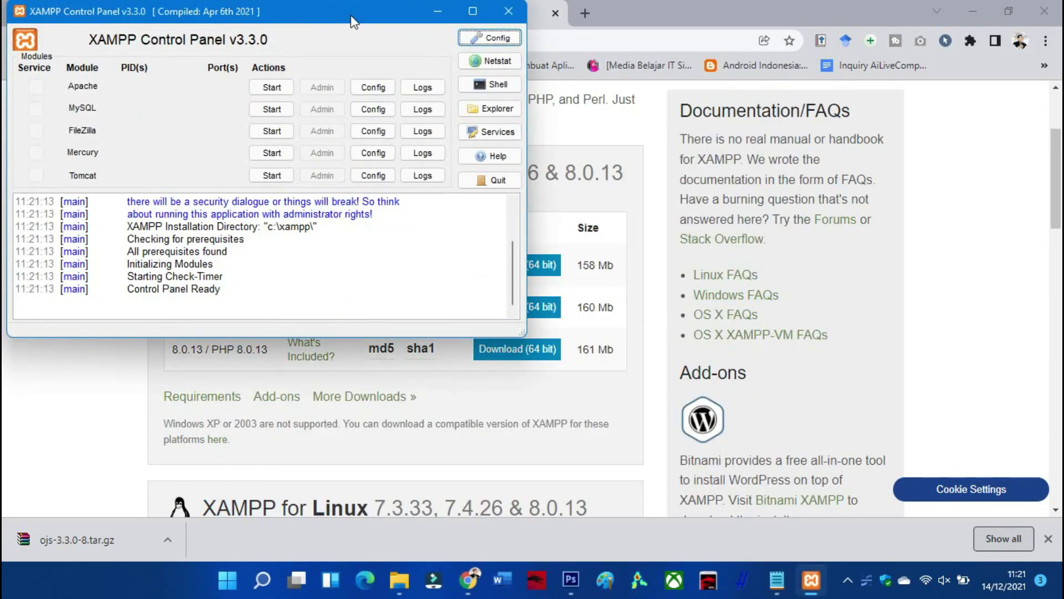
Reposition the XAMPP Control Panel window and minimize Chrome
{"action": "left_click_drag", "start_coordinate": [350, 21], "coordinate": [779, 82]}
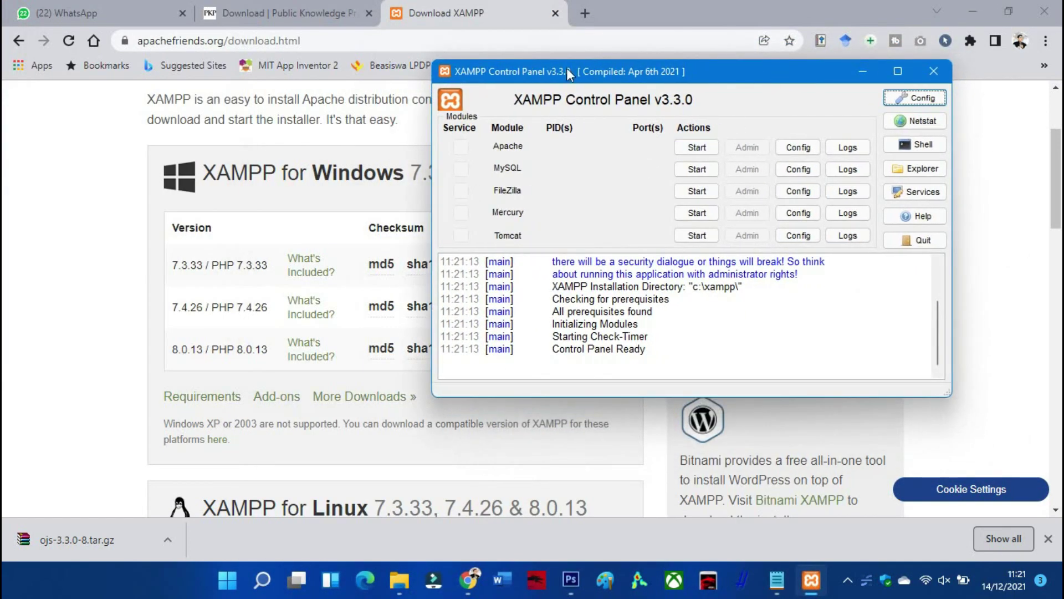
{"action": "left_click_drag", "start_coordinate": [588, 63], "coordinate": [697, 65]}
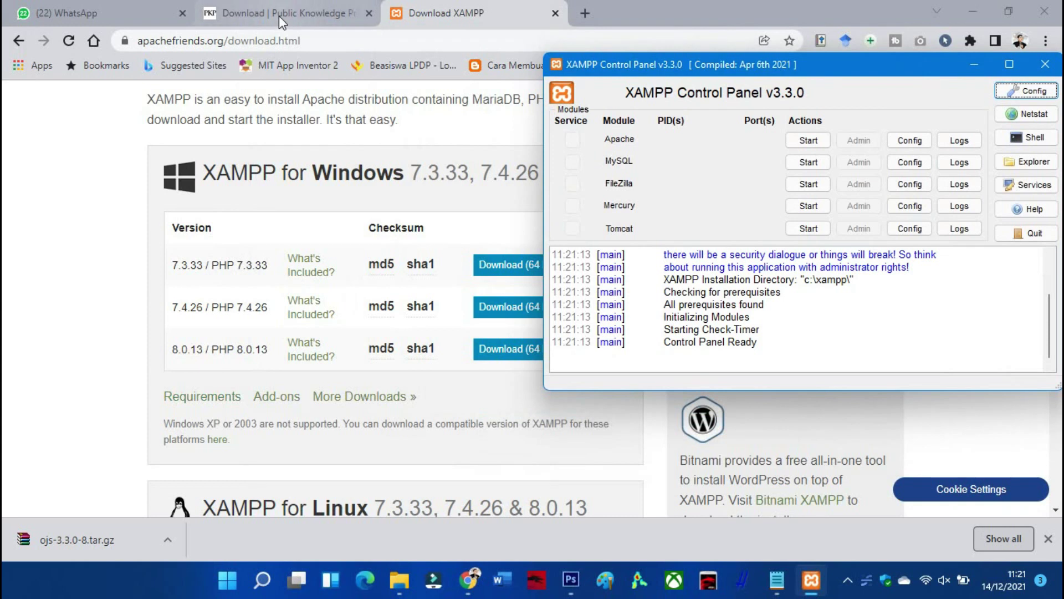
{"action": "left_click_drag", "start_coordinate": [755, 70], "coordinate": [561, 70]}
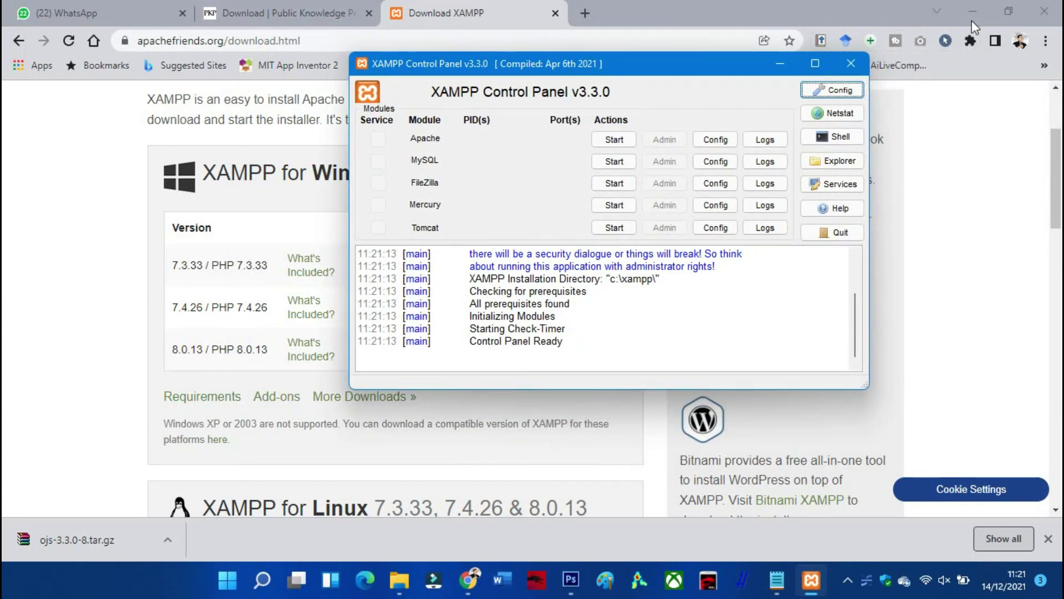
{"action": "left_click", "coordinate": [983, 6]}
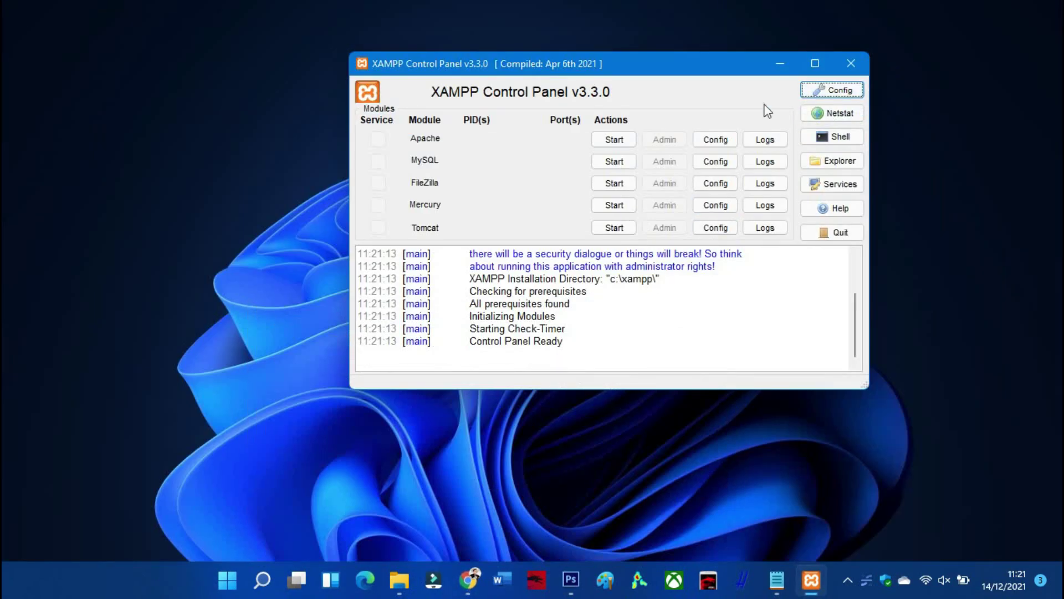
Extract ojs-3.3.0-8.tar.gz in Downloads with 'Extract to ojs-3.3.0-8\'
{"action": "left_click", "coordinate": [780, 65]}
{"action": "left_click", "coordinate": [399, 579]}
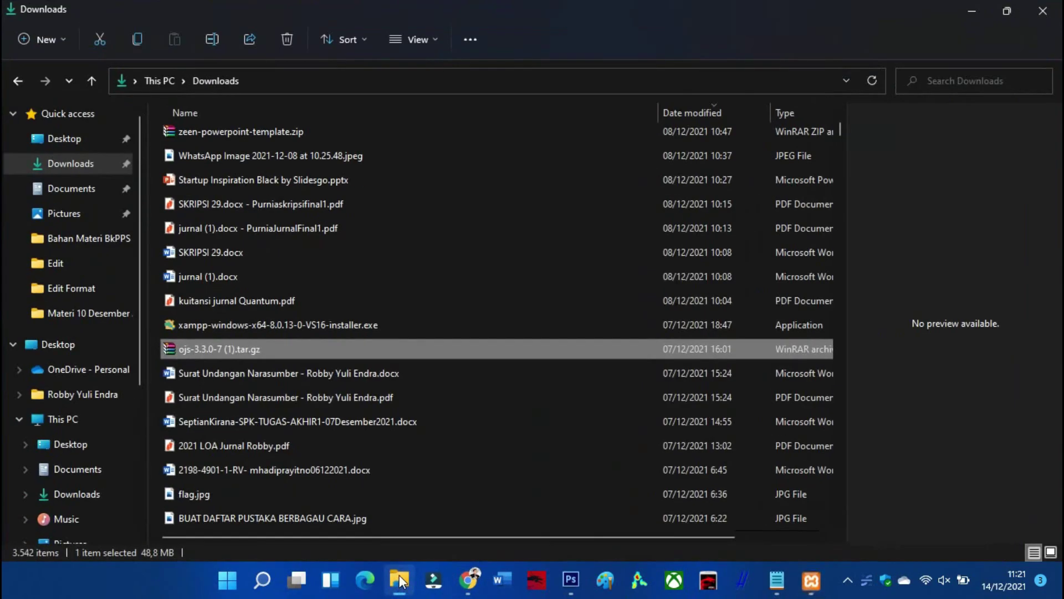
{"action": "scroll", "coordinate": [278, 309], "scroll_direction": "up", "scroll_amount": 15}
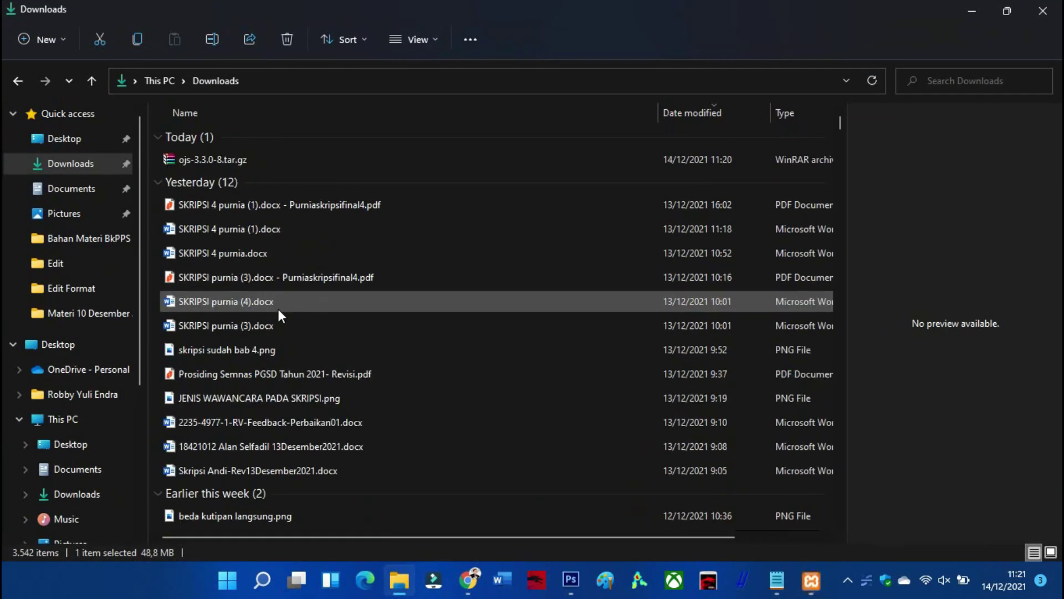
{"action": "right_click", "coordinate": [196, 163]}
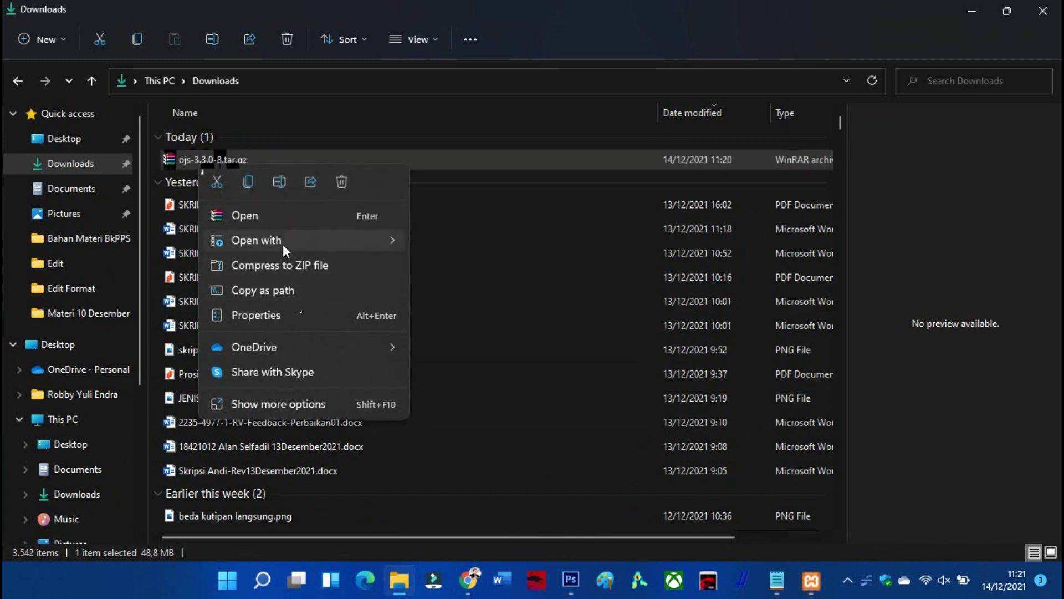
{"action": "left_click", "coordinate": [295, 404]}
{"action": "left_click", "coordinate": [375, 228]}
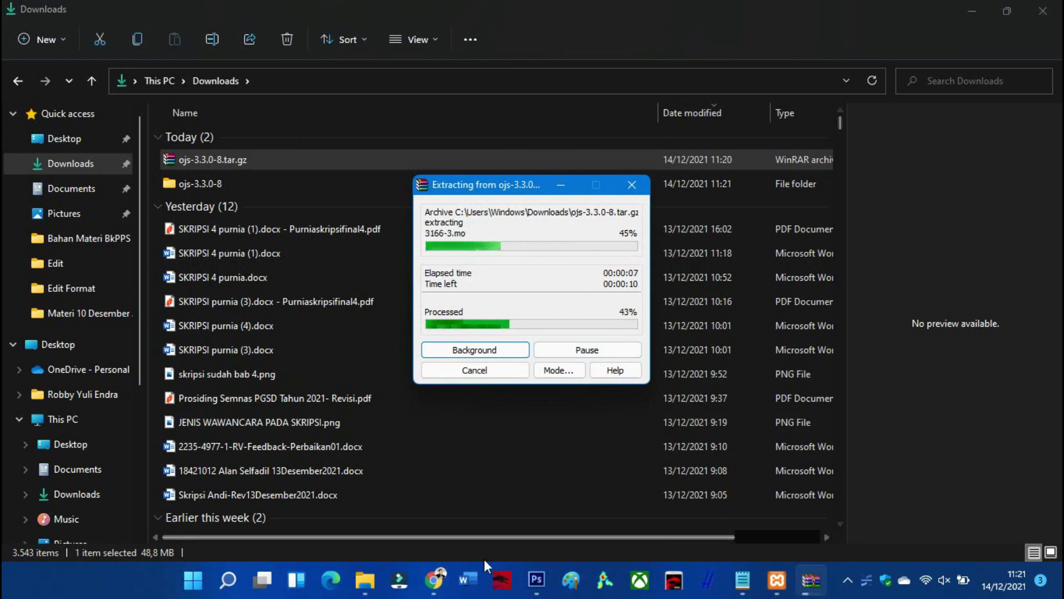
Wait for the WinRAR extraction to finish, then return to the Downloads folder
{"action": "left_click", "coordinate": [436, 583]}
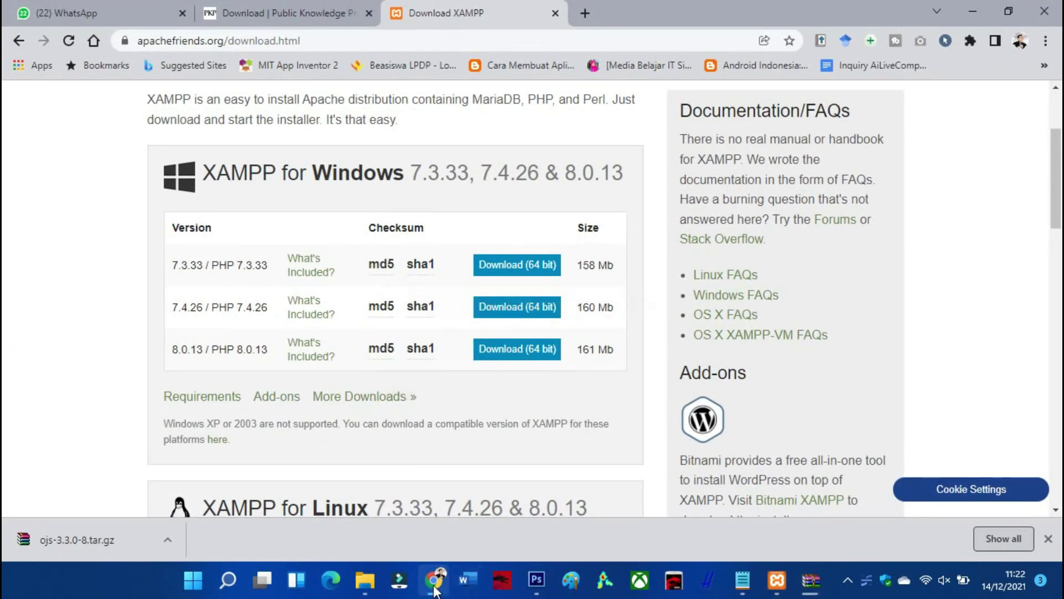
{"action": "left_click", "coordinate": [435, 585]}
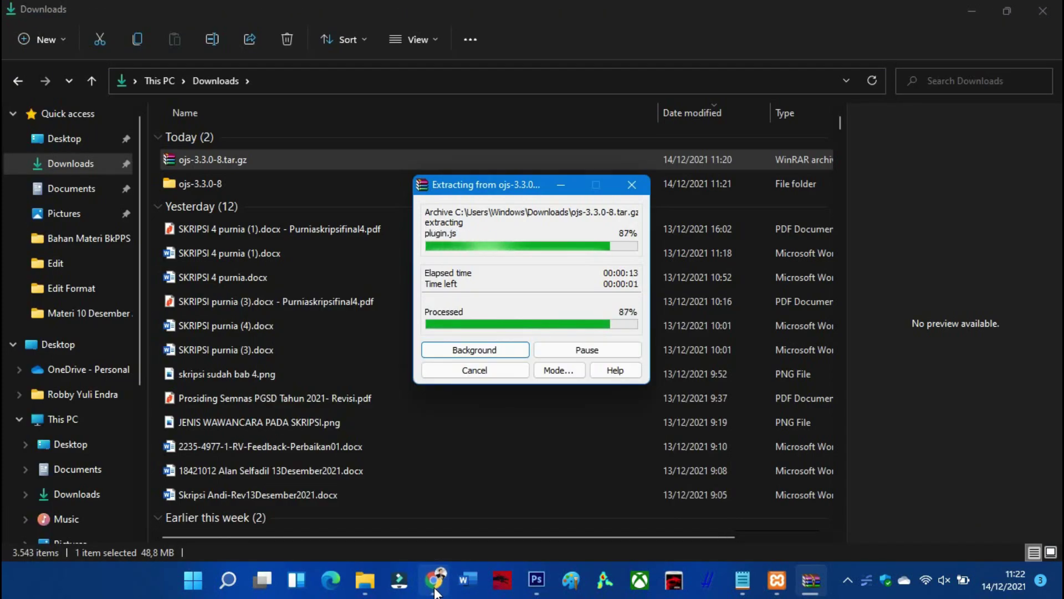
{"action": "mouse_move", "coordinate": [739, 590]}
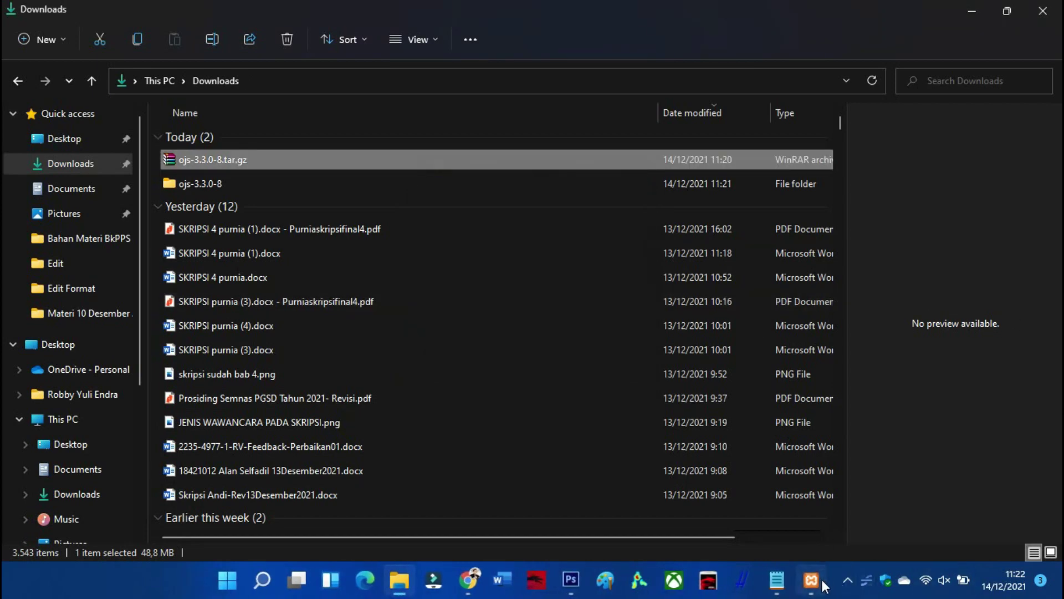
{"action": "left_click", "coordinate": [819, 585]}
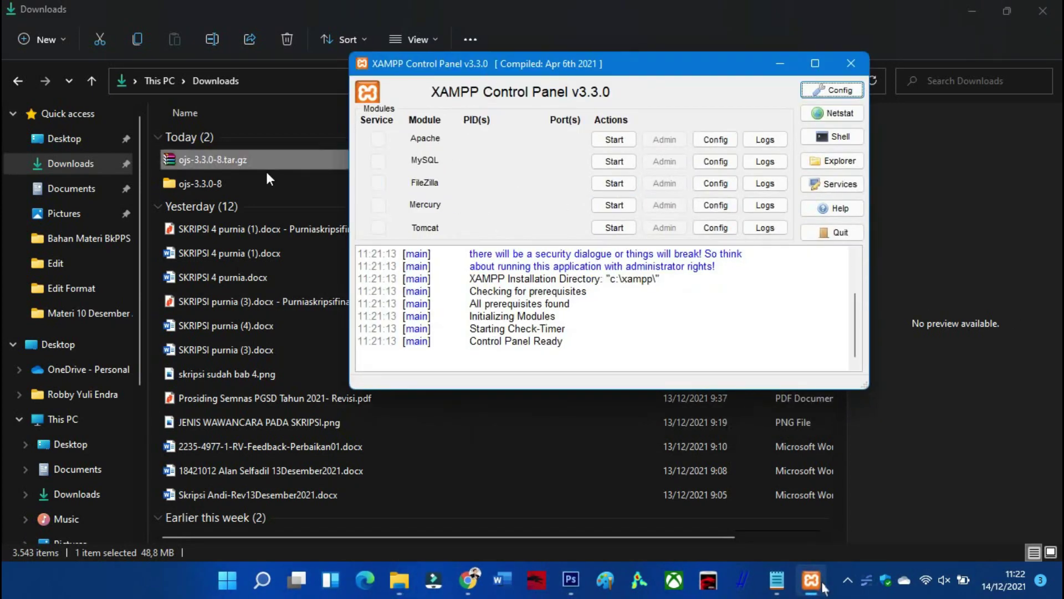
{"action": "left_click", "coordinate": [788, 68]}
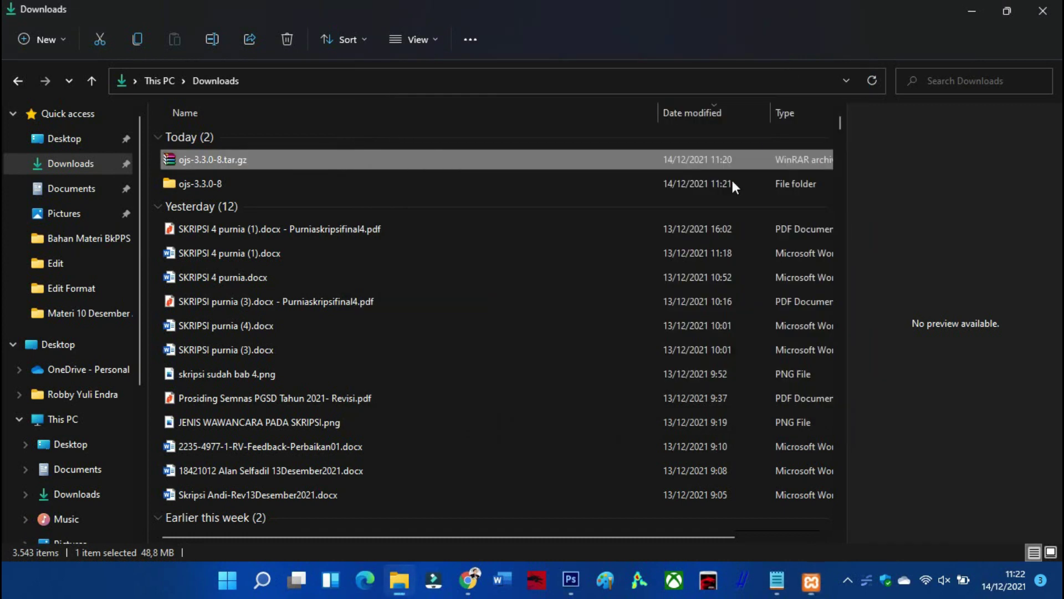
{"action": "left_click", "coordinate": [396, 585]}
{"action": "left_click", "coordinate": [397, 581]}
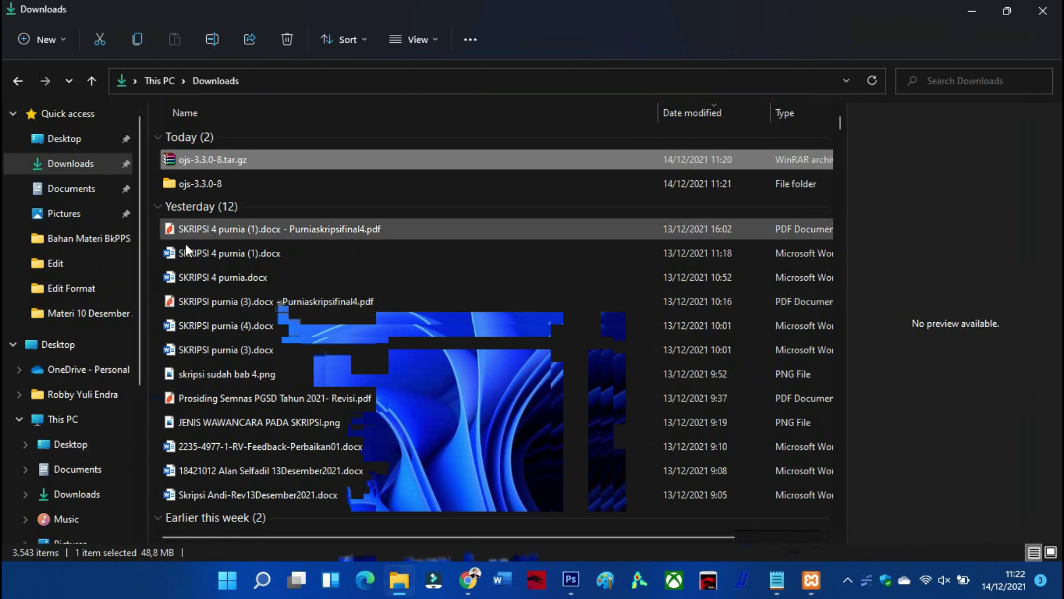
{"action": "scroll", "coordinate": [89, 476], "scroll_direction": "down", "scroll_amount": 2}
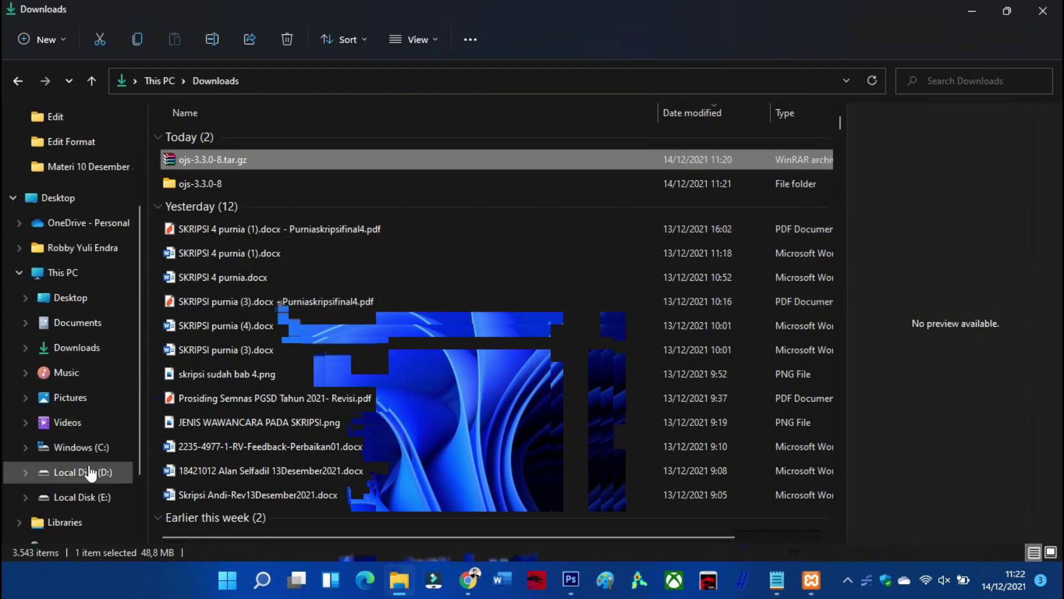
{"action": "left_click", "coordinate": [89, 450]}
{"action": "scroll", "coordinate": [204, 368], "scroll_direction": "down", "scroll_amount": 1}
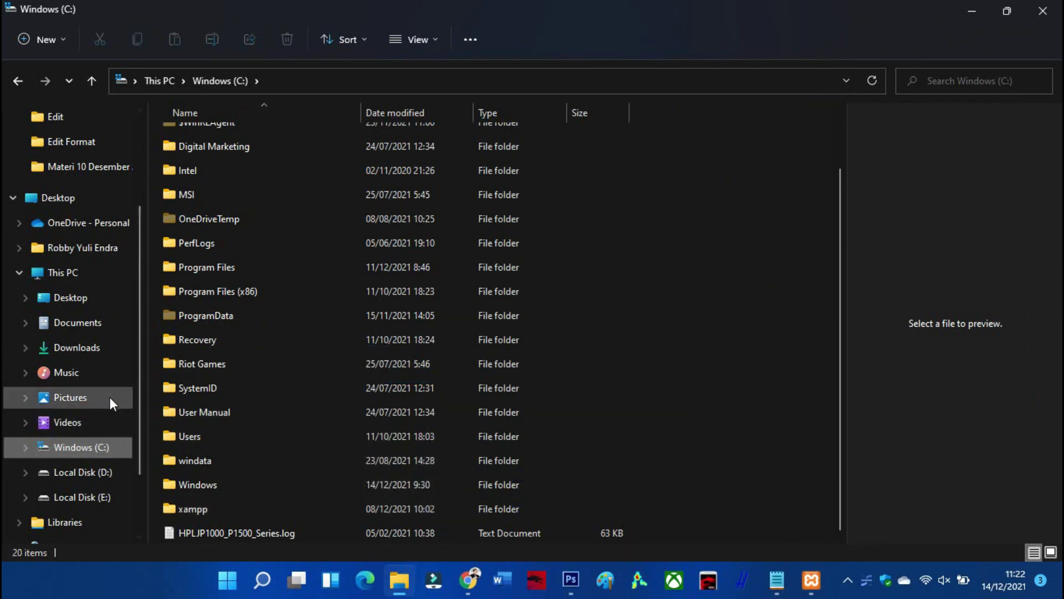
{"action": "left_click", "coordinate": [68, 355]}
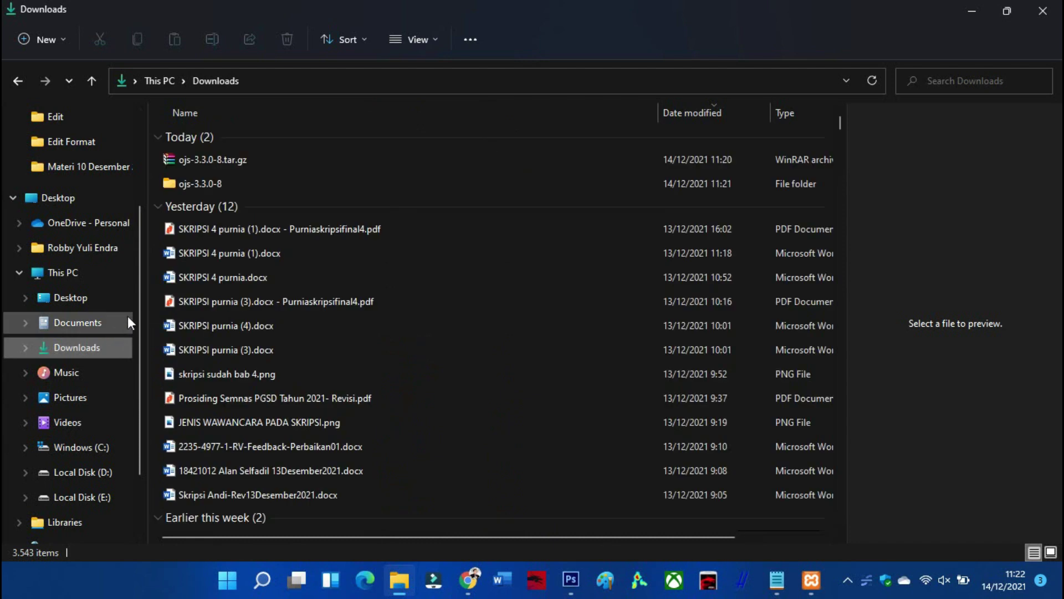
Open ojs-3.3.0-8 in Downloads, inspect the nested ojs-3.3.0-8 source folder, and return to it
{"action": "left_click", "coordinate": [197, 187]}
{"action": "double_click", "coordinate": [197, 186]}
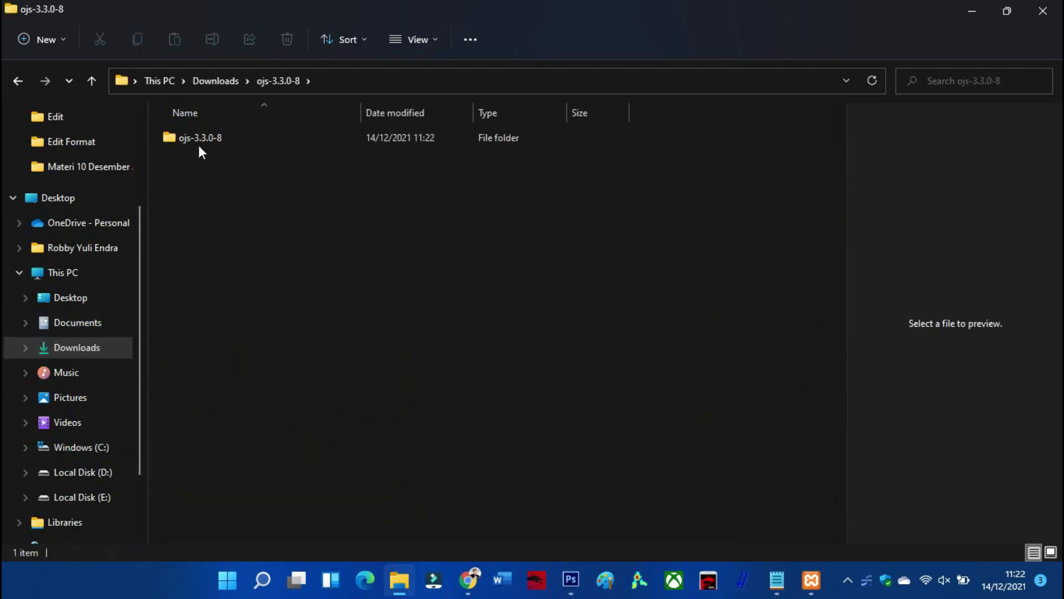
{"action": "double_click", "coordinate": [194, 136]}
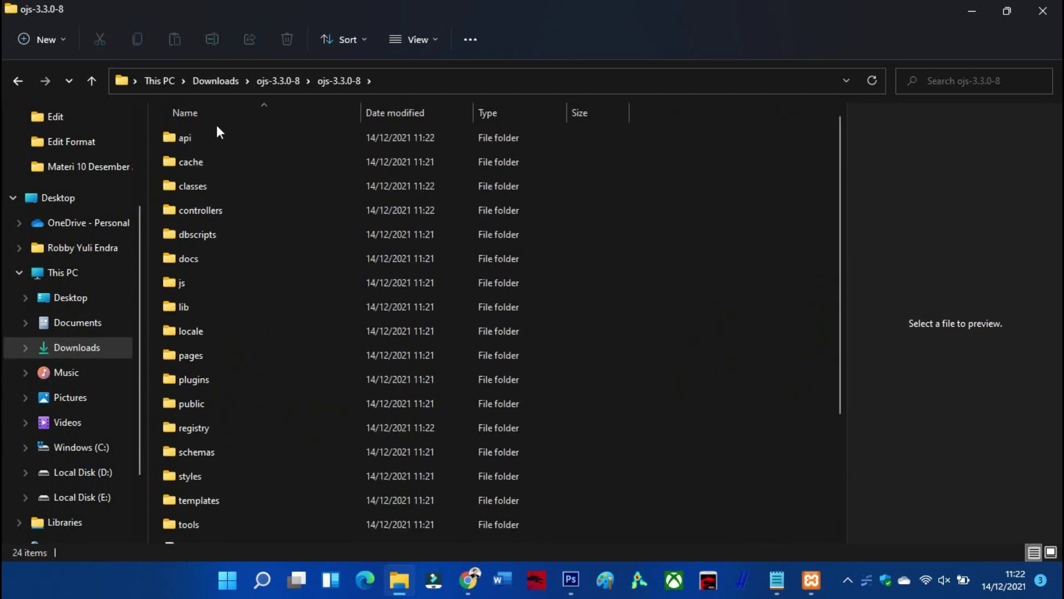
{"action": "scroll", "coordinate": [215, 145], "scroll_direction": "down", "scroll_amount": 2}
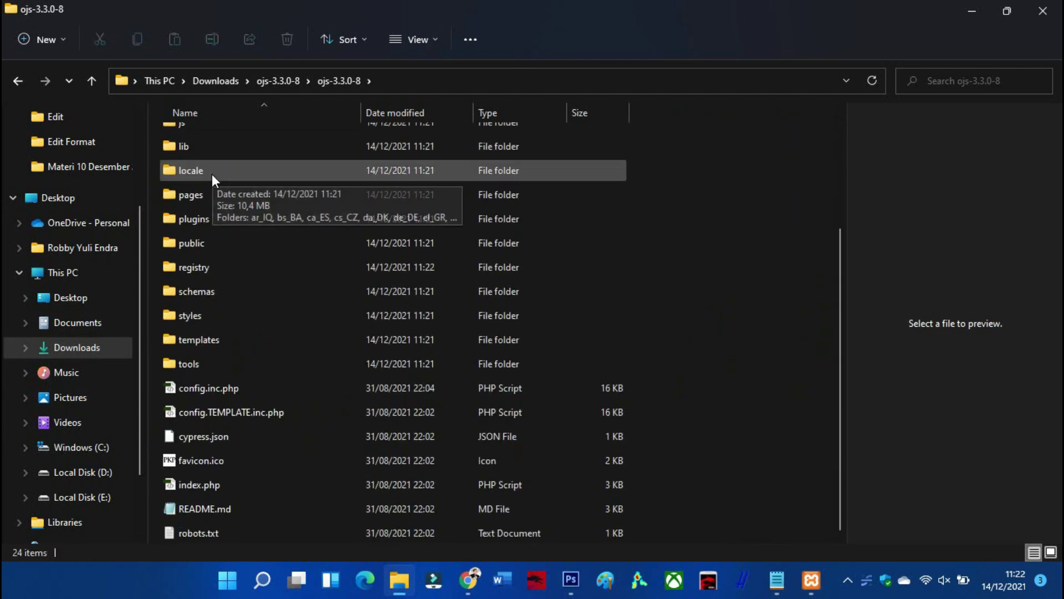
{"action": "scroll", "coordinate": [208, 222], "scroll_direction": "up", "scroll_amount": 3}
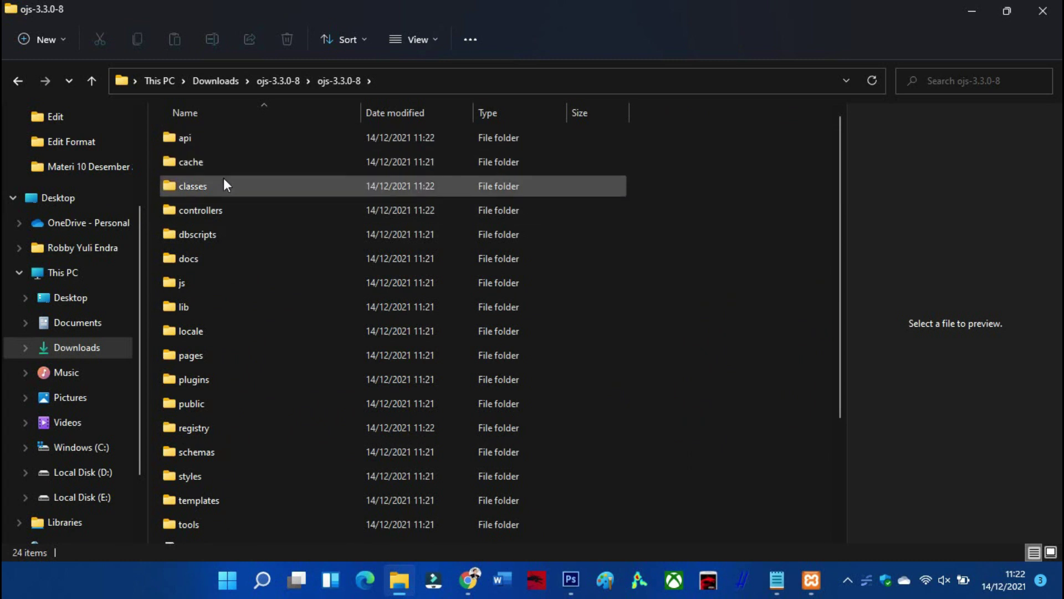
{"action": "scroll", "coordinate": [223, 222], "scroll_direction": "down", "scroll_amount": 3}
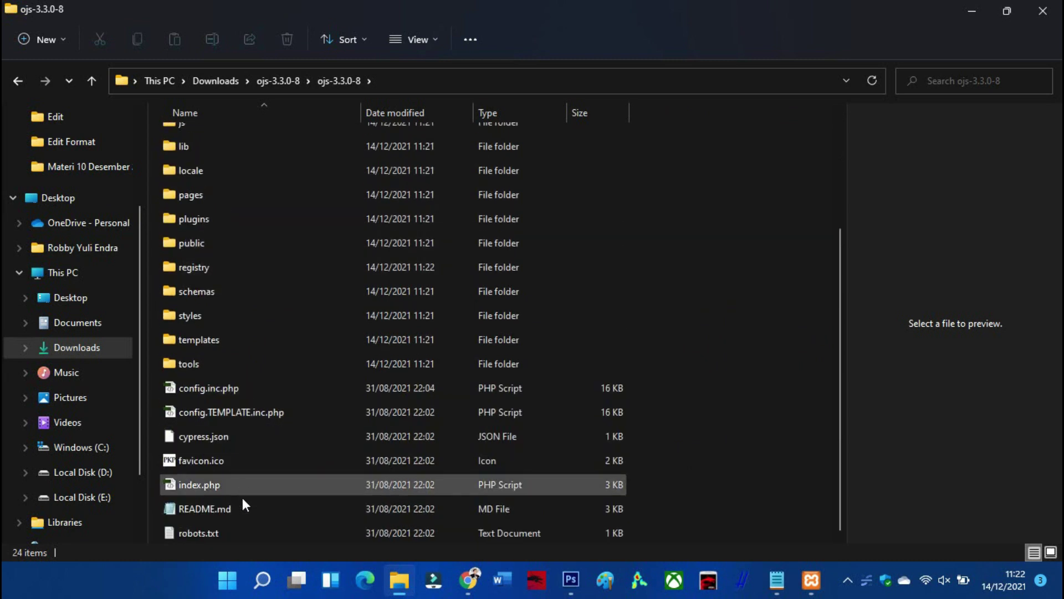
{"action": "scroll", "coordinate": [242, 517], "scroll_direction": "up", "scroll_amount": 2}
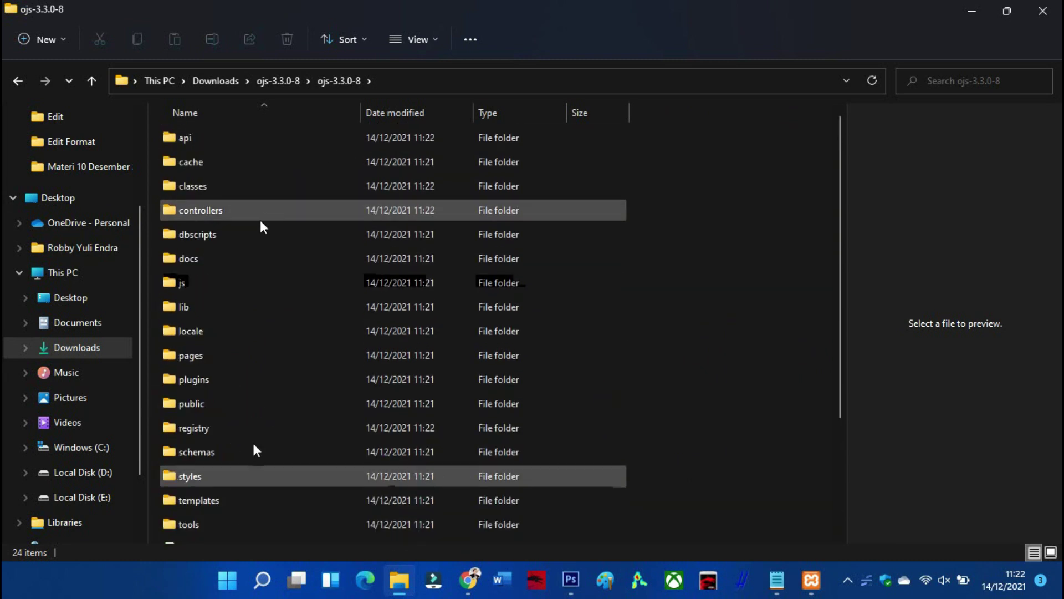
{"action": "left_click", "coordinate": [18, 80]}
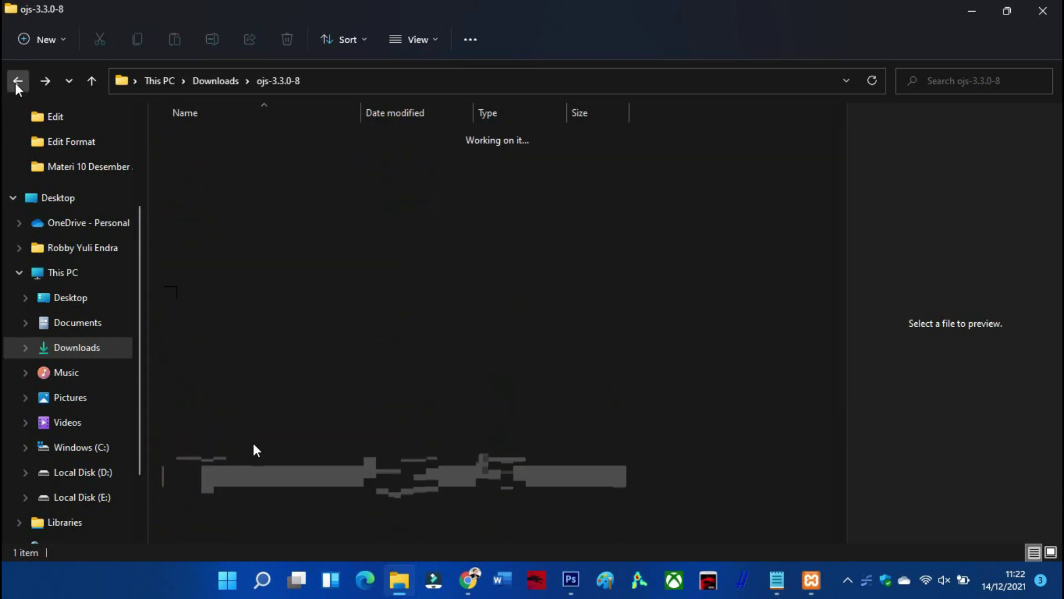
{"action": "left_click", "coordinate": [17, 82]}
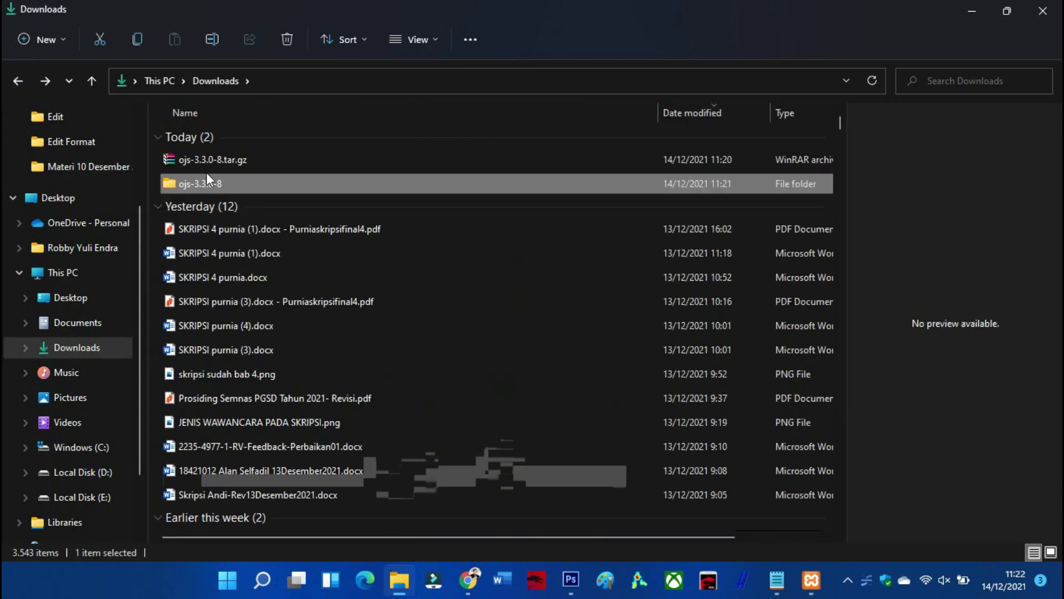
{"action": "double_click", "coordinate": [194, 189]}
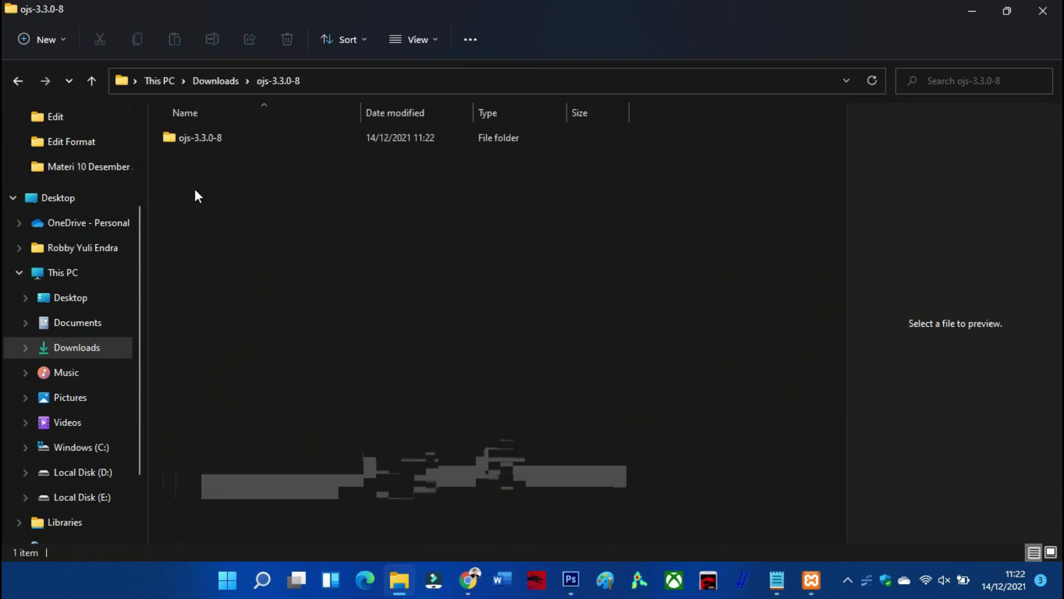
Rename the nested ojs-3.3.0-8 folder to 'explore'
{"action": "right_click", "coordinate": [191, 142]}
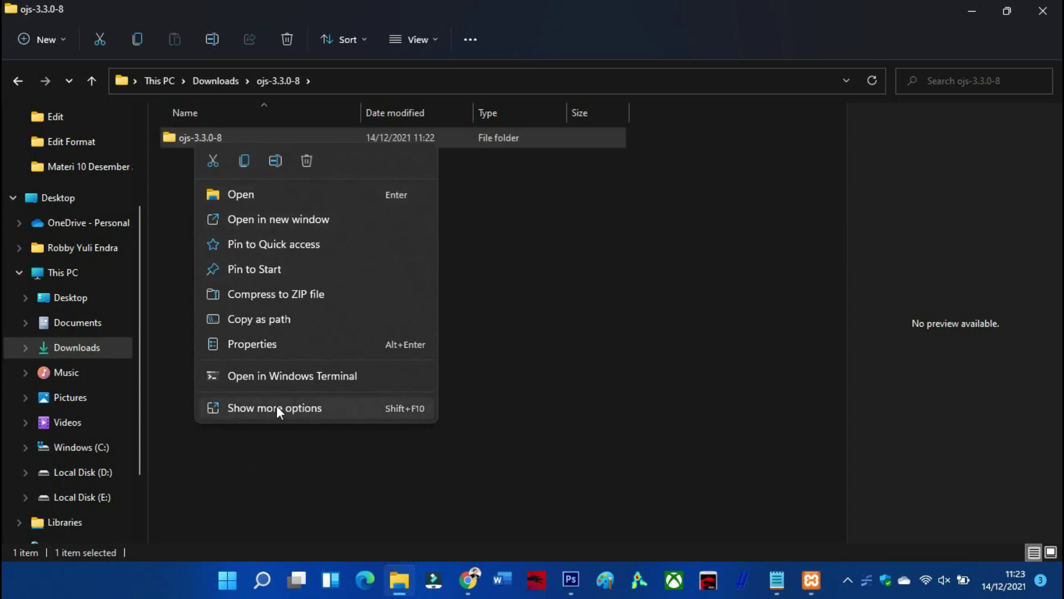
{"action": "left_click", "coordinate": [278, 164]}
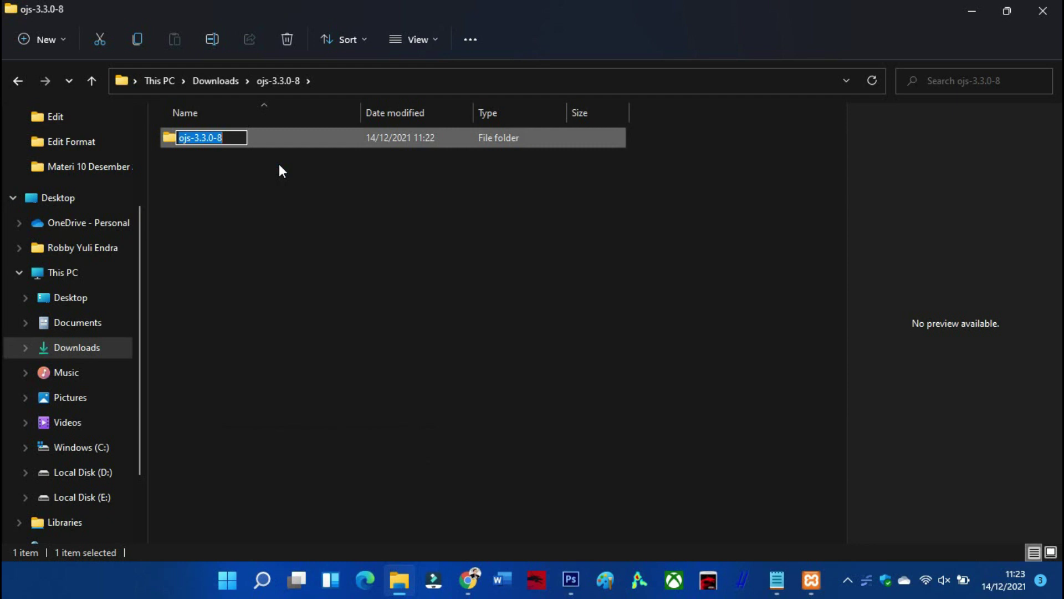
{"action": "type", "text": "explore"}
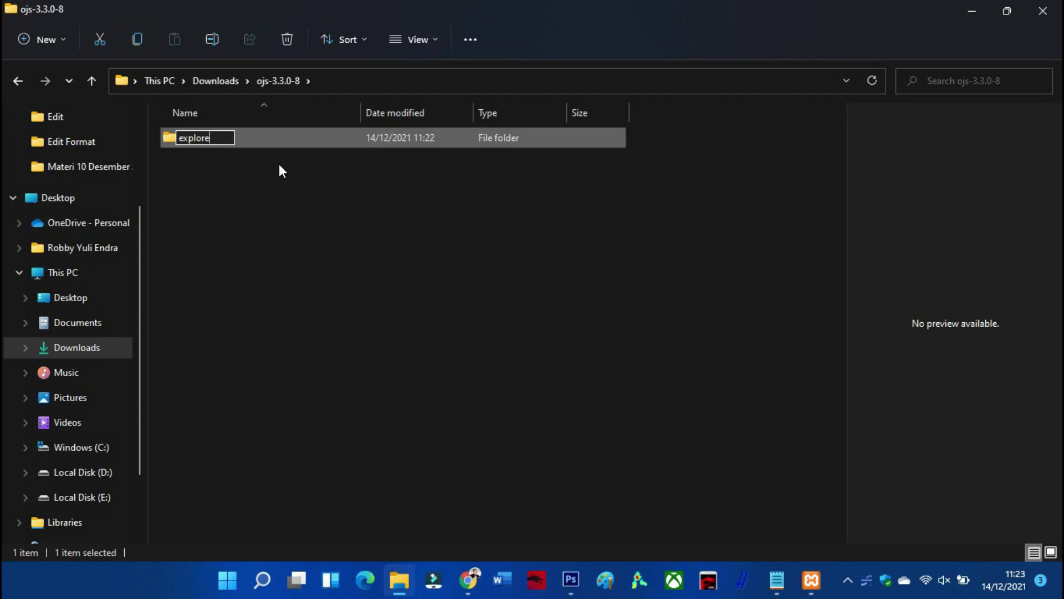
{"action": "key", "text": "Return"}
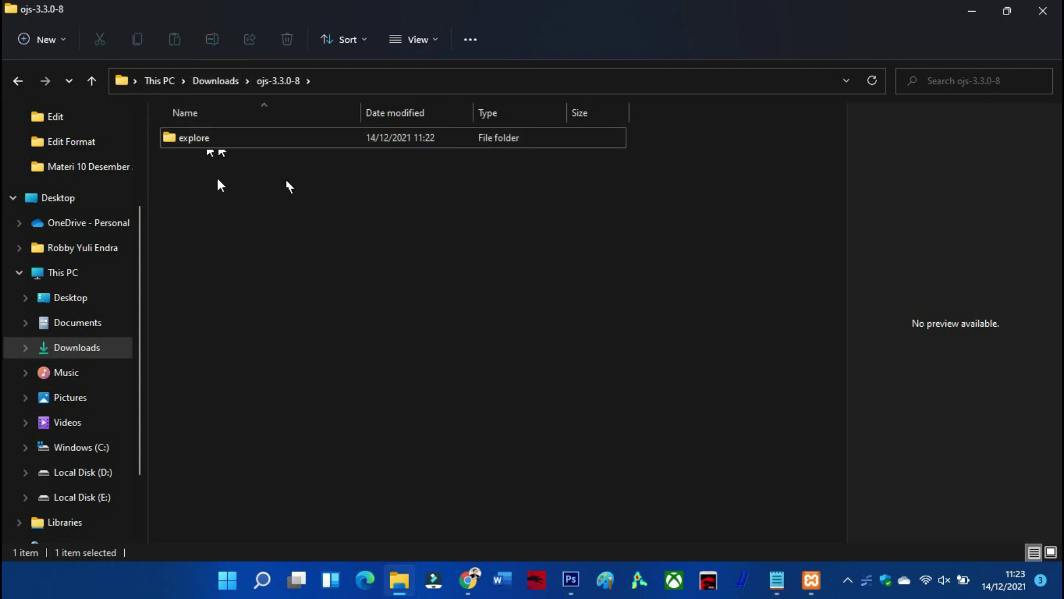
Open the explore folder to check its OJS files, then go back to the parent folder
{"action": "left_click", "coordinate": [206, 145]}
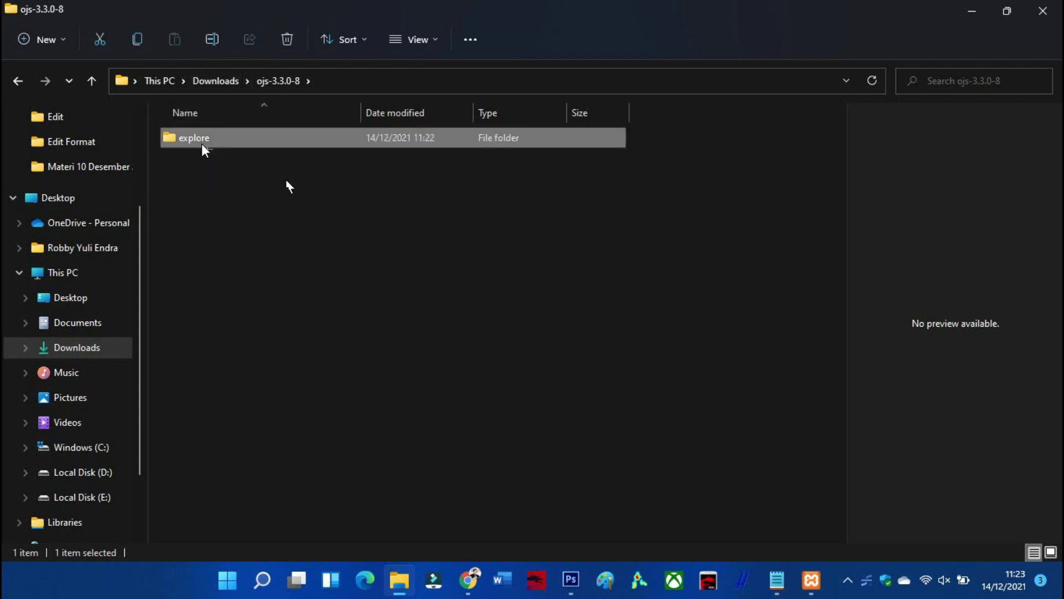
{"action": "double_click", "coordinate": [203, 146]}
{"action": "scroll", "coordinate": [219, 321], "scroll_direction": "down", "scroll_amount": 2}
{"action": "scroll", "coordinate": [216, 310], "scroll_direction": "up", "scroll_amount": 1}
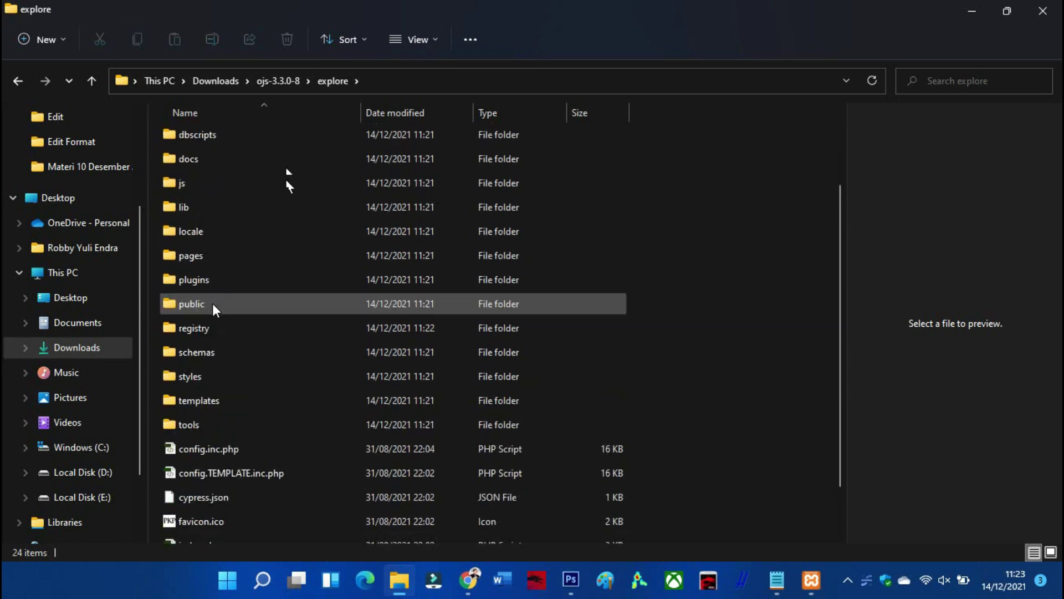
{"action": "scroll", "coordinate": [215, 309], "scroll_direction": "up", "scroll_amount": 2}
{"action": "left_click", "coordinate": [18, 80]}
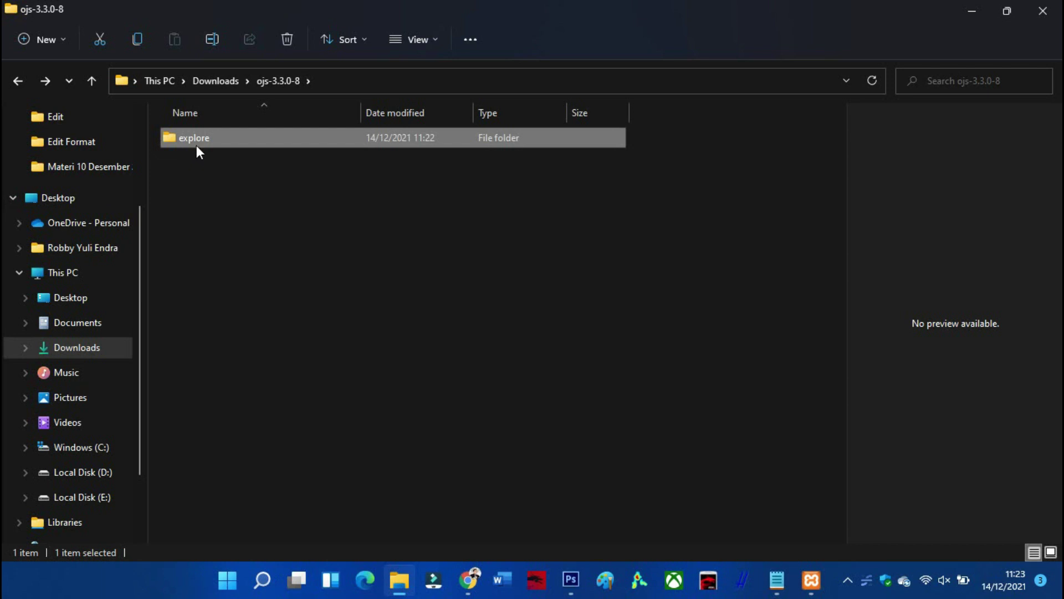
{"action": "mouse_move", "coordinate": [198, 144]}
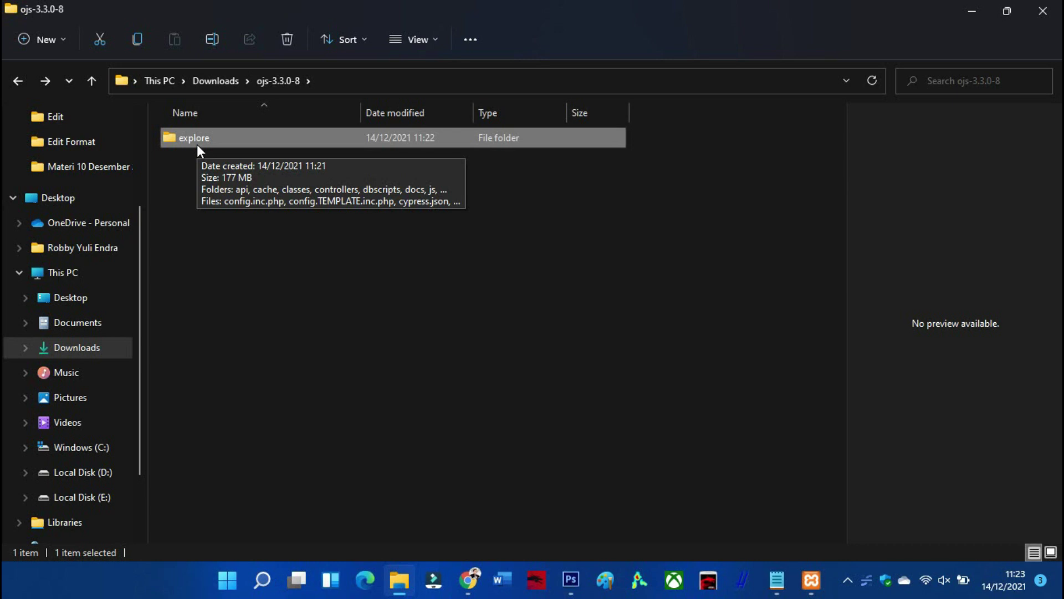
Cut the explore folder and navigate to C:\xampp\htdocs
{"action": "right_click", "coordinate": [197, 145]}
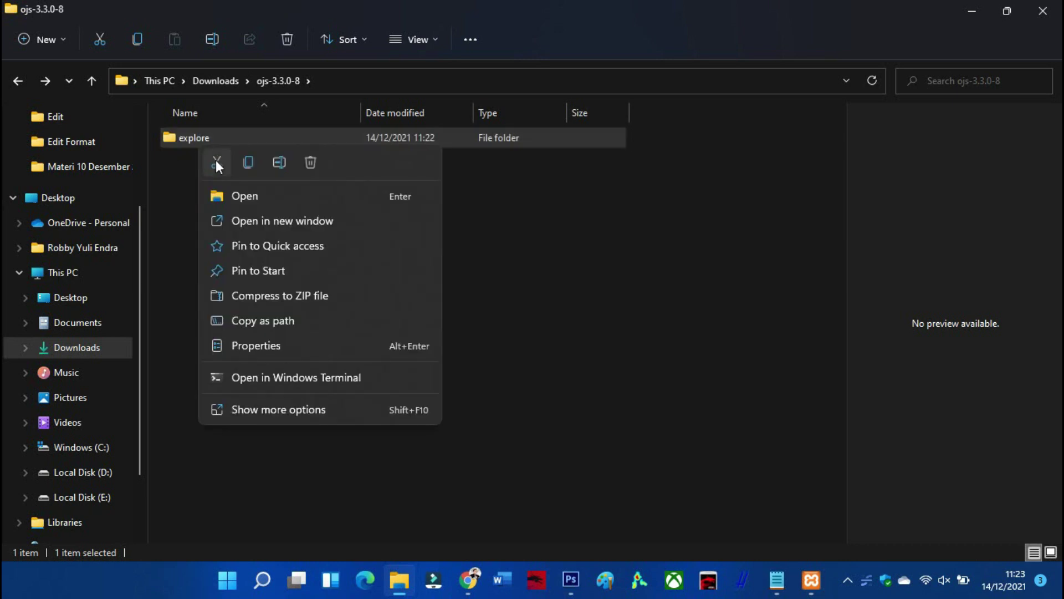
{"action": "left_click", "coordinate": [217, 161]}
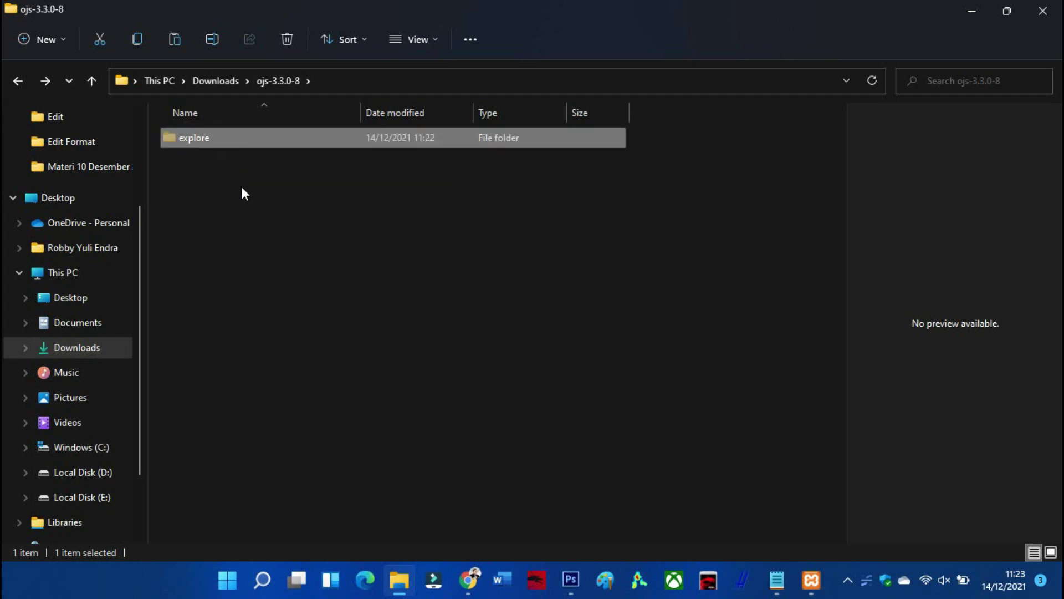
{"action": "left_click", "coordinate": [79, 450]}
{"action": "scroll", "coordinate": [254, 323], "scroll_direction": "down", "scroll_amount": 1}
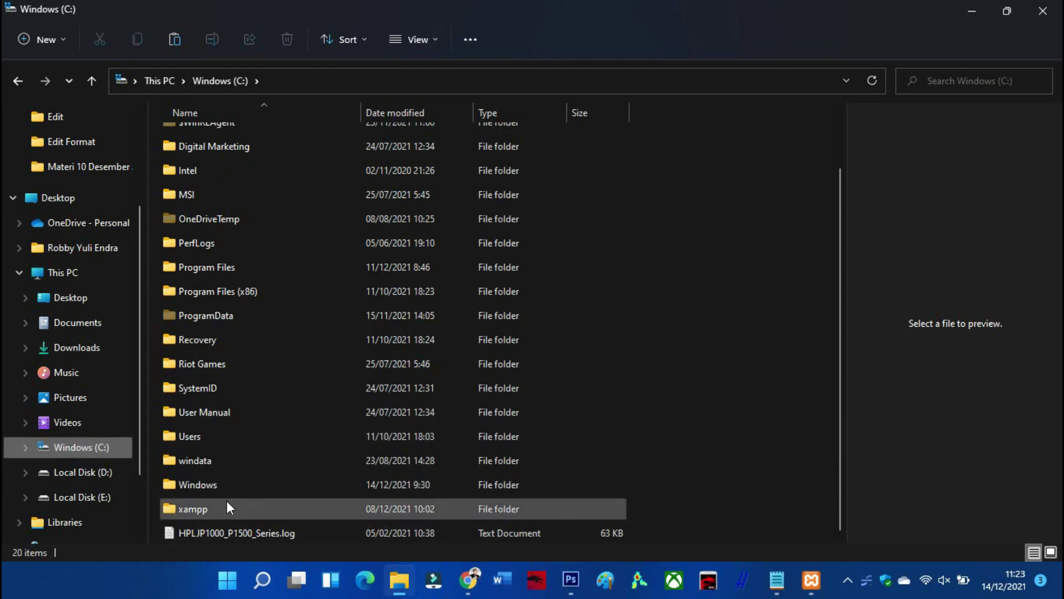
{"action": "mouse_move", "coordinate": [227, 501]}
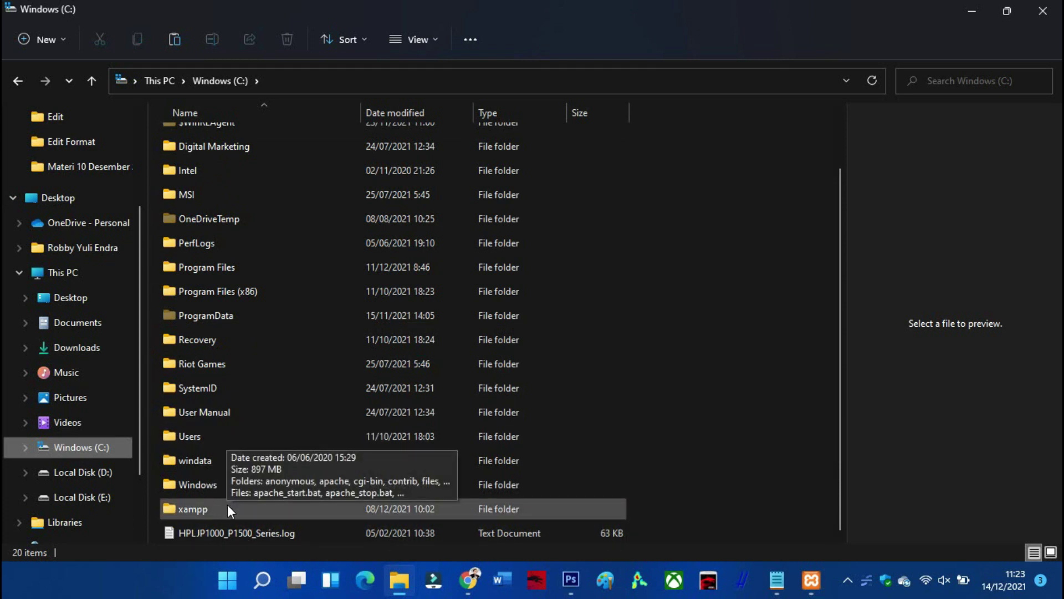
{"action": "double_click", "coordinate": [228, 505]}
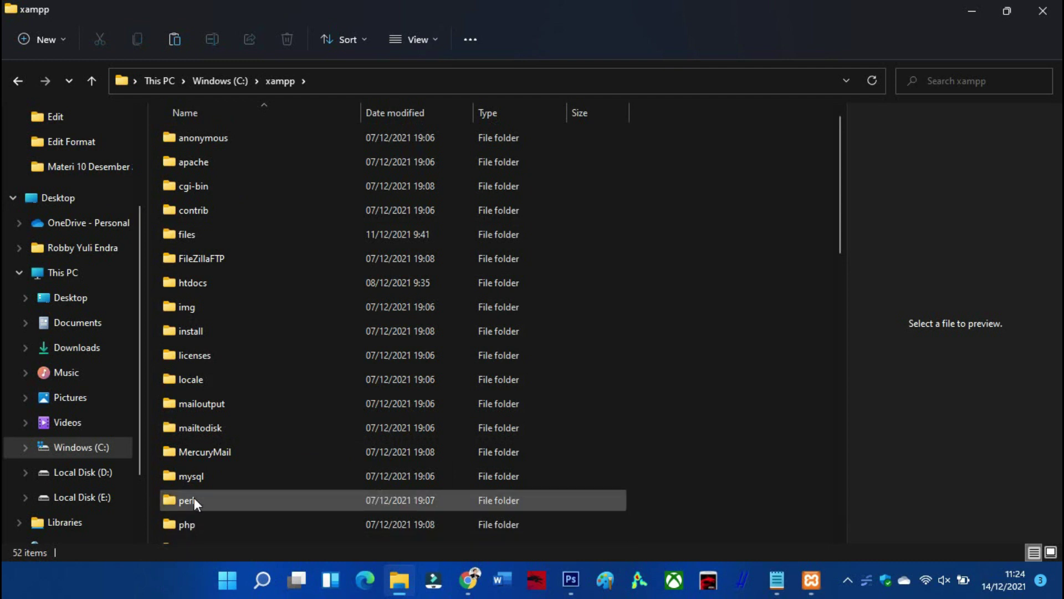
{"action": "left_click", "coordinate": [189, 145]}
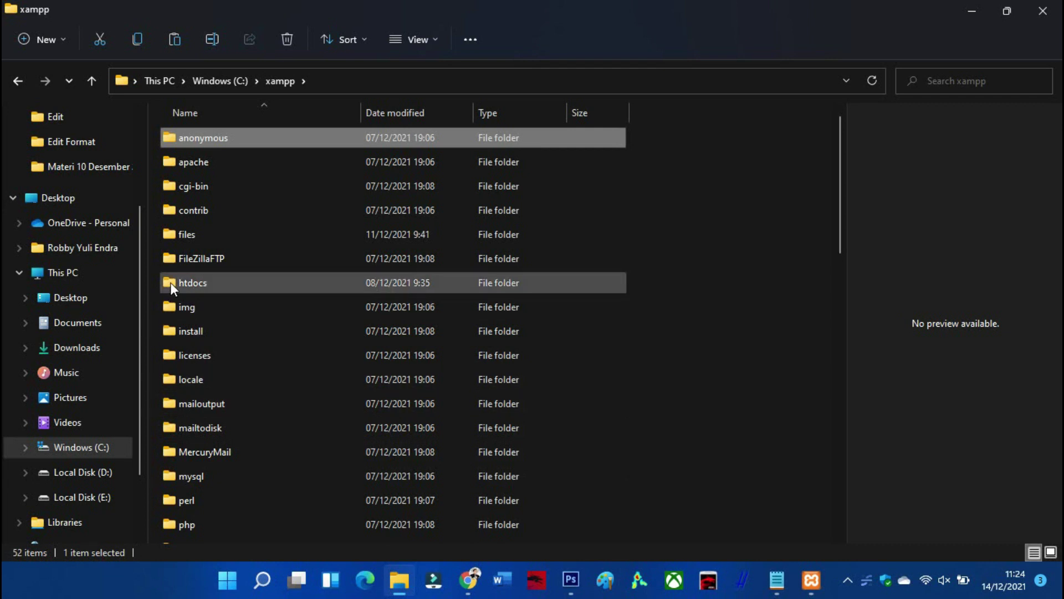
{"action": "double_click", "coordinate": [192, 284]}
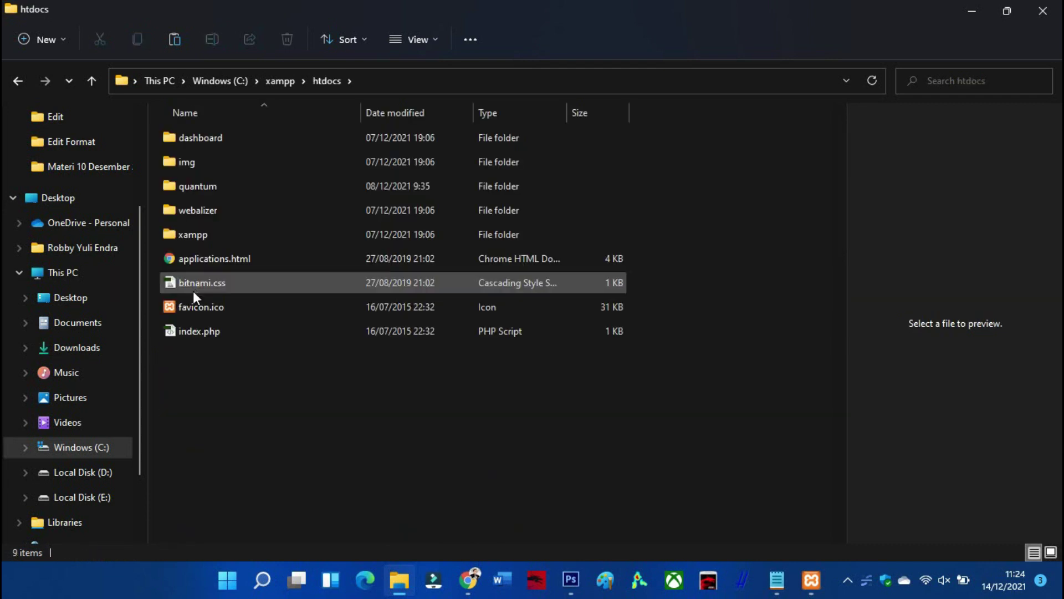
Paste explore into htdocs as a move, verify its contents, and switch to XAMPP Control Panel
{"action": "right_click", "coordinate": [219, 420]}
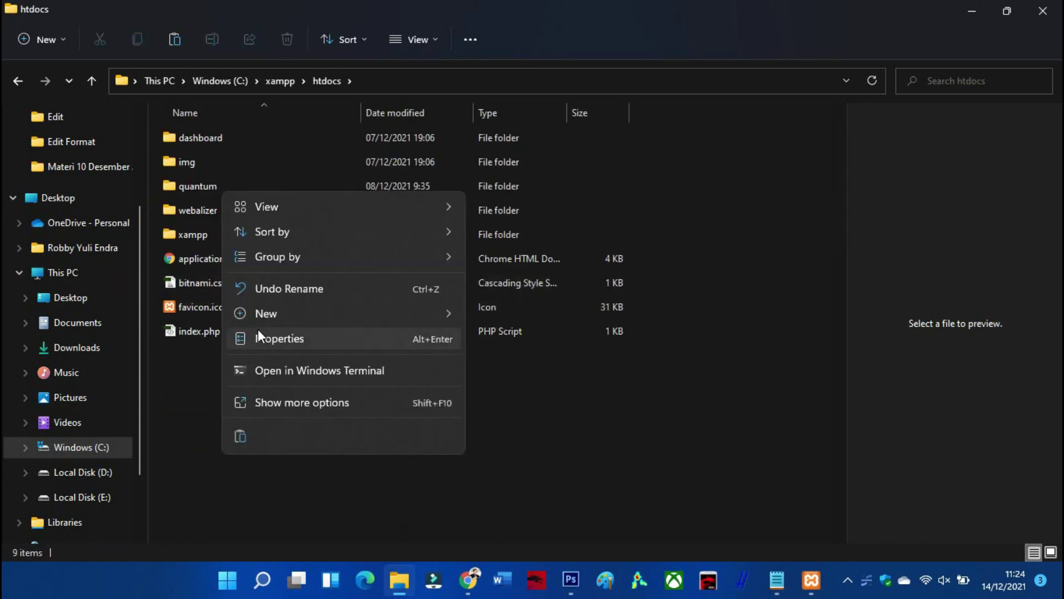
{"action": "left_click", "coordinate": [244, 433]}
{"action": "left_click", "coordinate": [255, 436]}
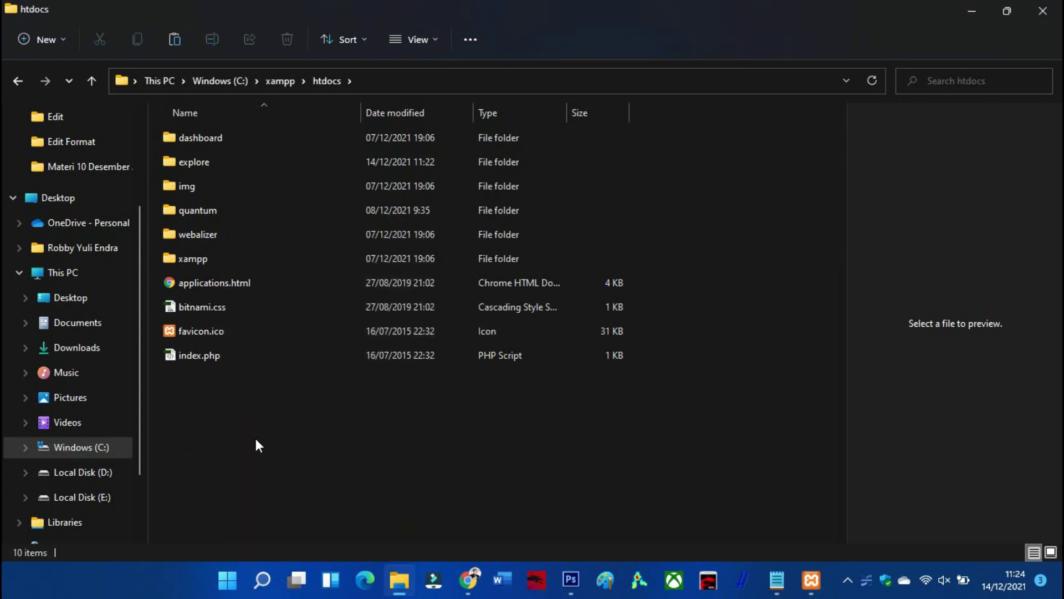
{"action": "double_click", "coordinate": [213, 168]}
{"action": "scroll", "coordinate": [214, 165], "scroll_direction": "down", "scroll_amount": 1}
{"action": "scroll", "coordinate": [223, 270], "scroll_direction": "down", "scroll_amount": 2}
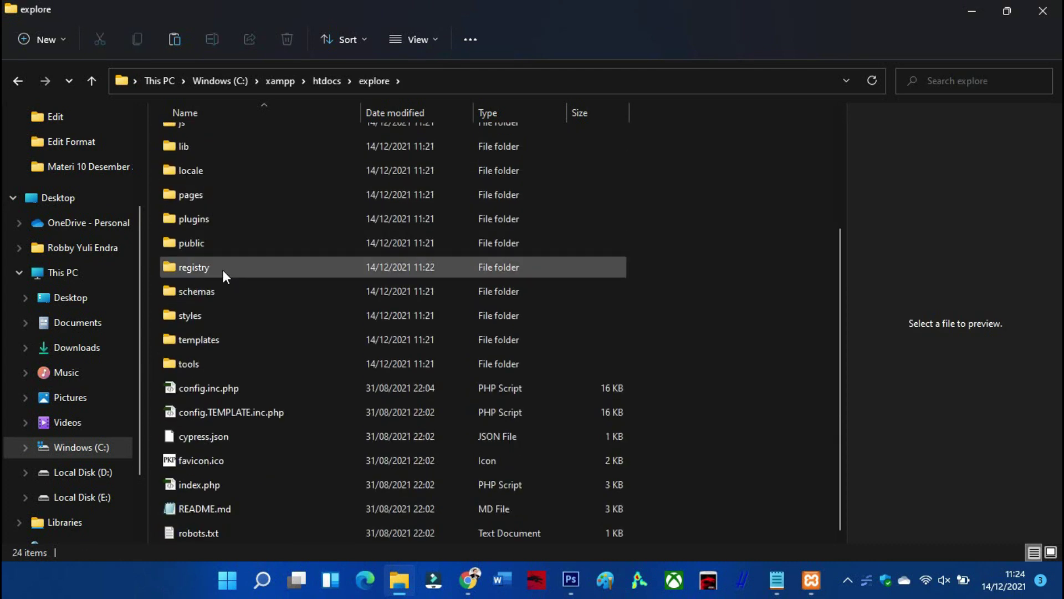
{"action": "scroll", "coordinate": [222, 267], "scroll_direction": "up", "scroll_amount": 5}
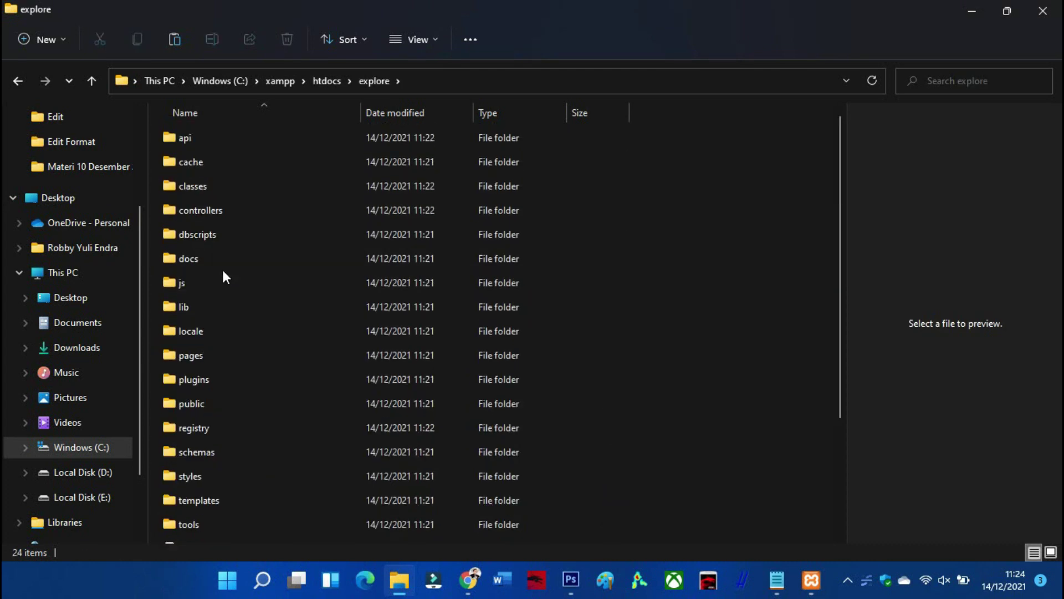
{"action": "left_click", "coordinate": [13, 82]}
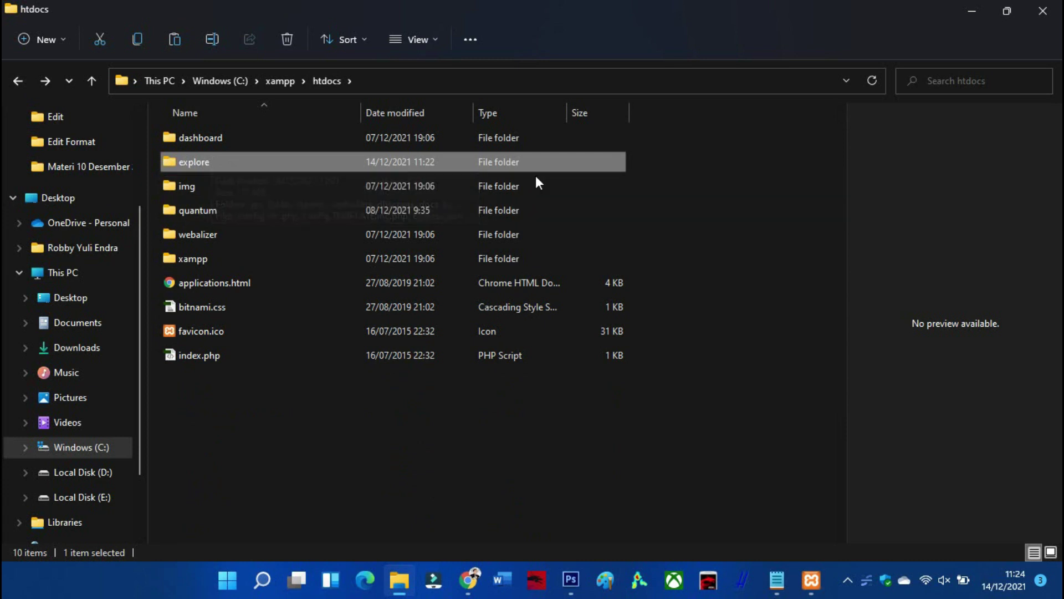
{"action": "left_click", "coordinate": [809, 580]}
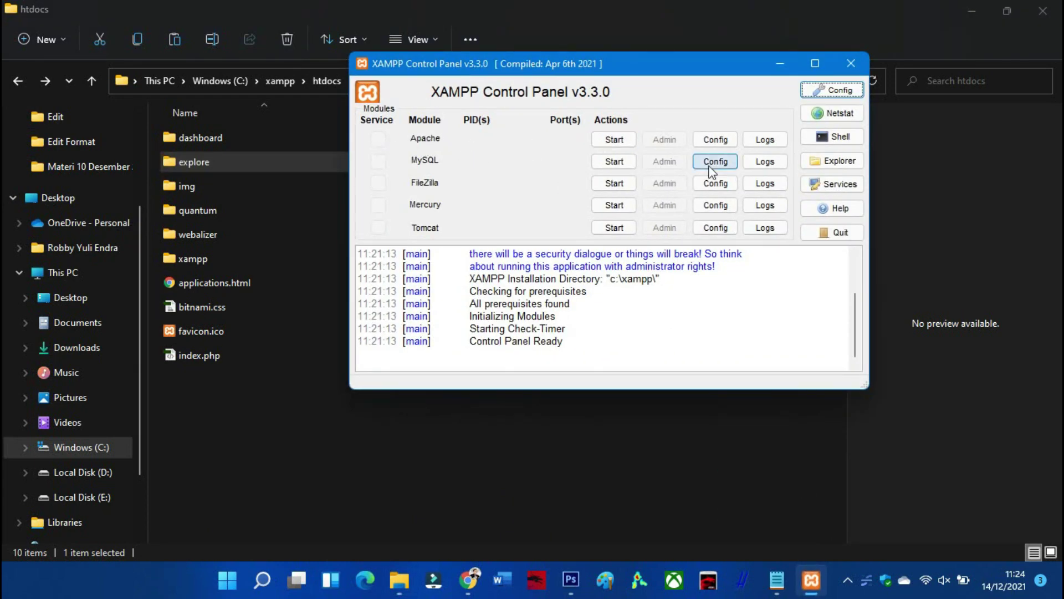
Start the Apache and MySQL modules, then open phpMyAdmin through MySQL's Admin button
{"action": "left_click", "coordinate": [620, 144]}
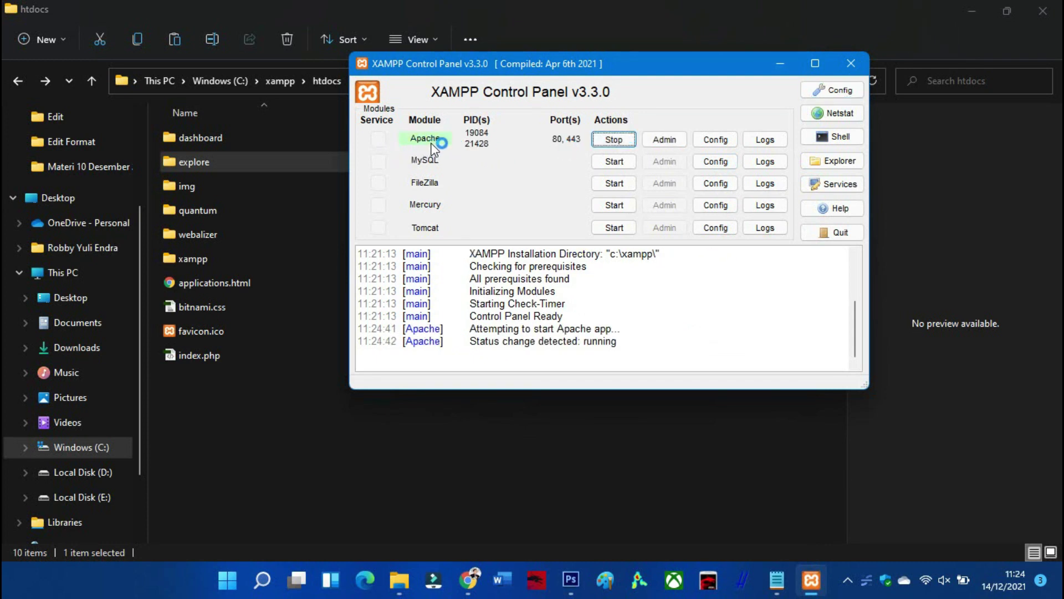
{"action": "left_click", "coordinate": [614, 165]}
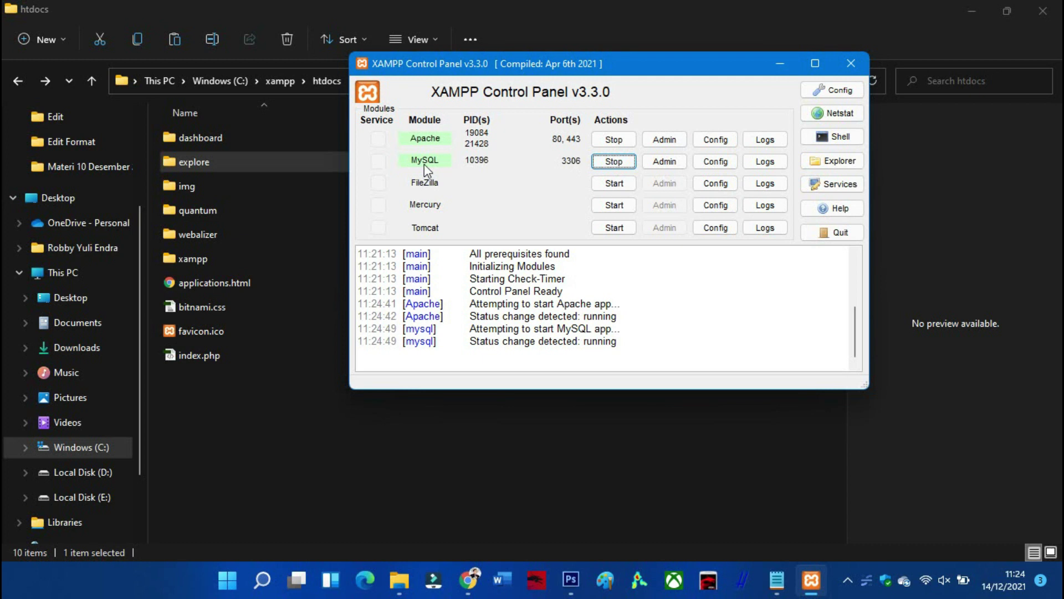
{"action": "left_click", "coordinate": [654, 165]}
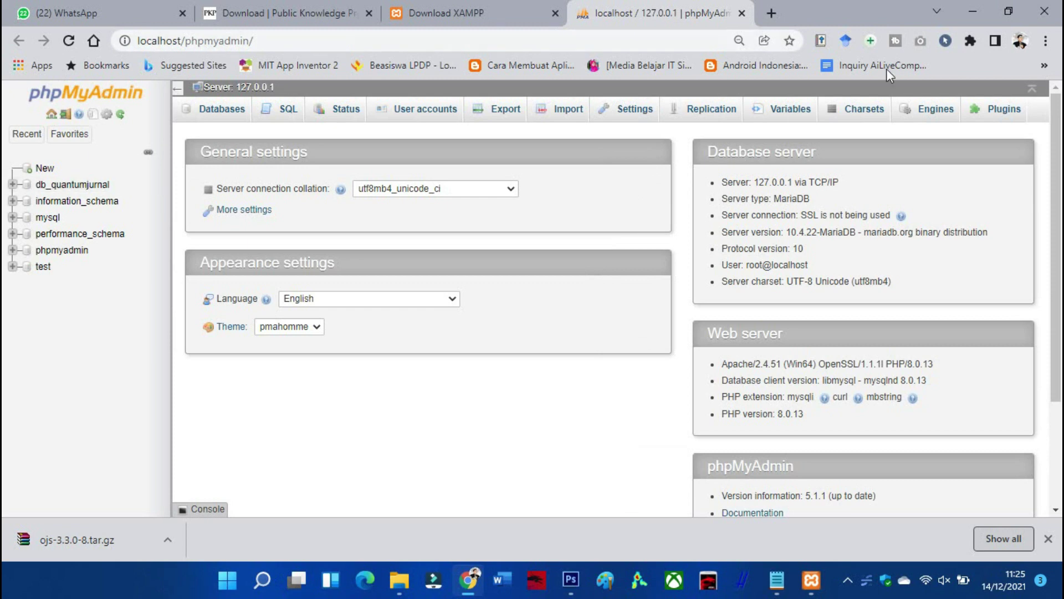
Return to phpMyAdmin in Chrome and open the new database page
{"action": "left_click", "coordinate": [980, 8]}
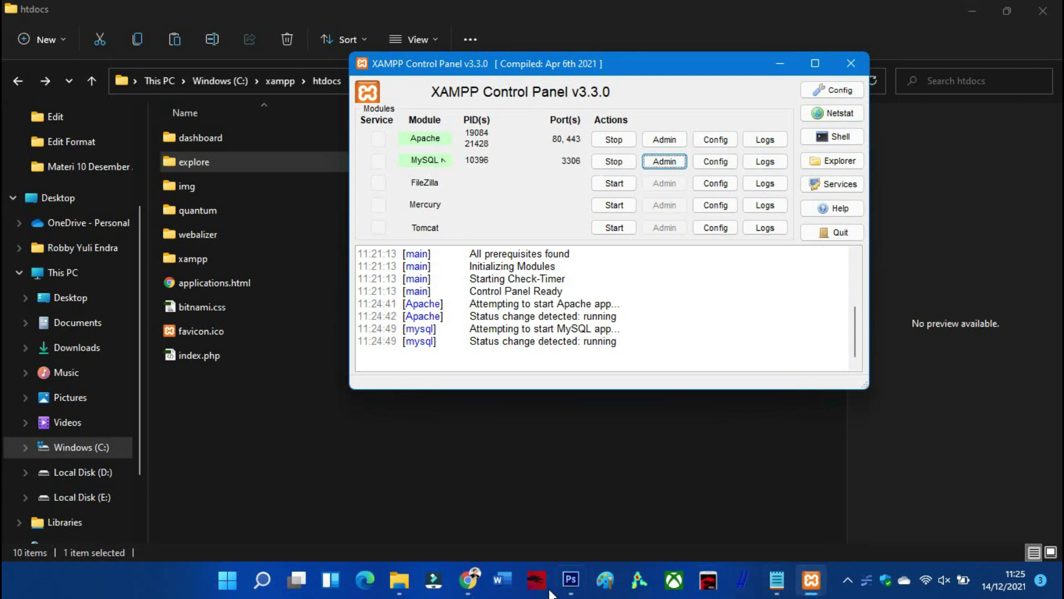
{"action": "left_click", "coordinate": [468, 579]}
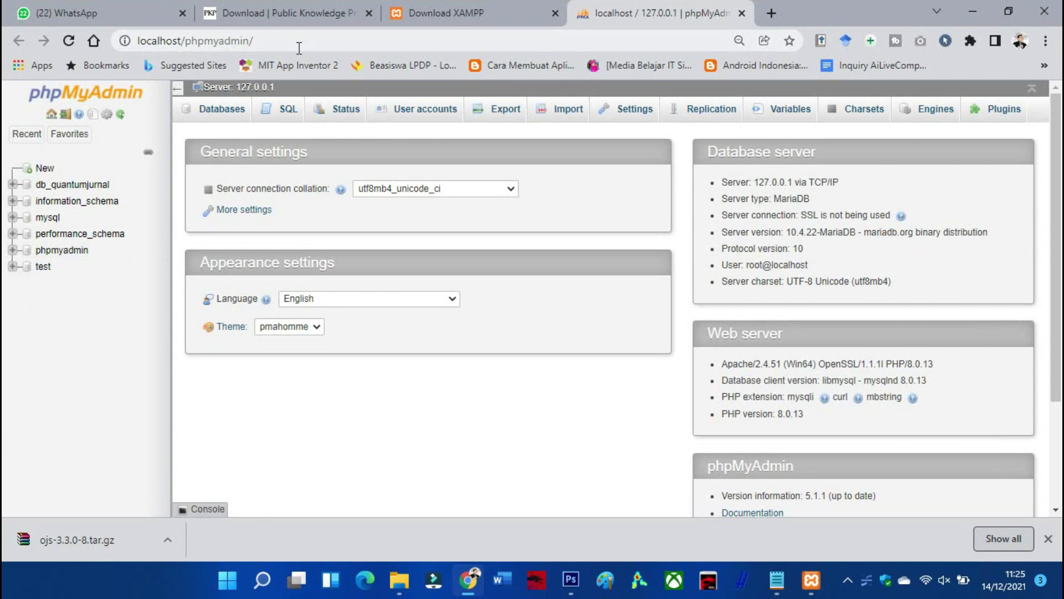
{"action": "left_click_drag", "start_coordinate": [299, 48], "coordinate": [124, 42]}
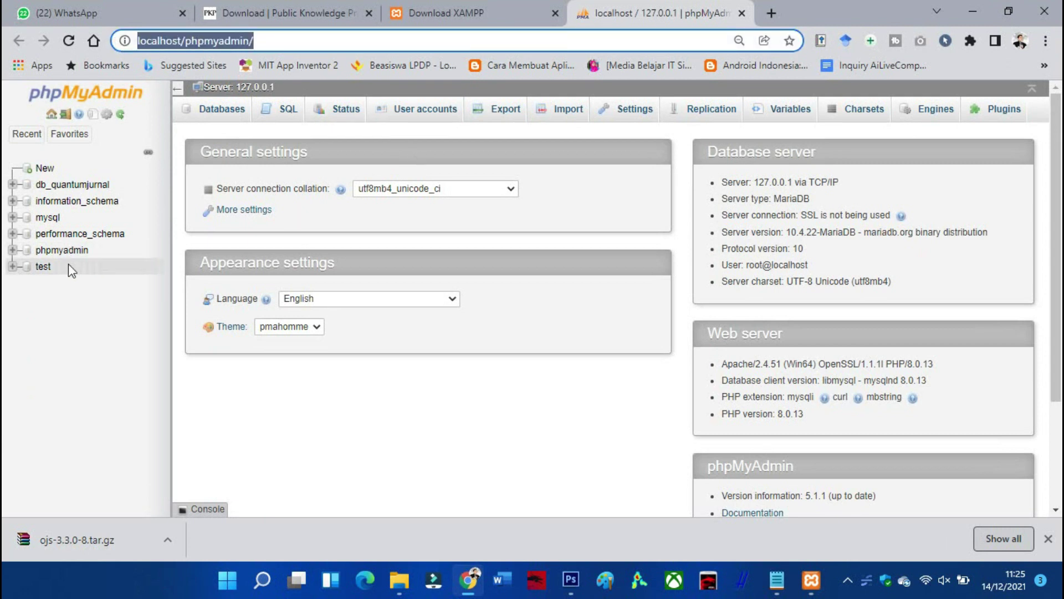
{"action": "left_click", "coordinate": [117, 343]}
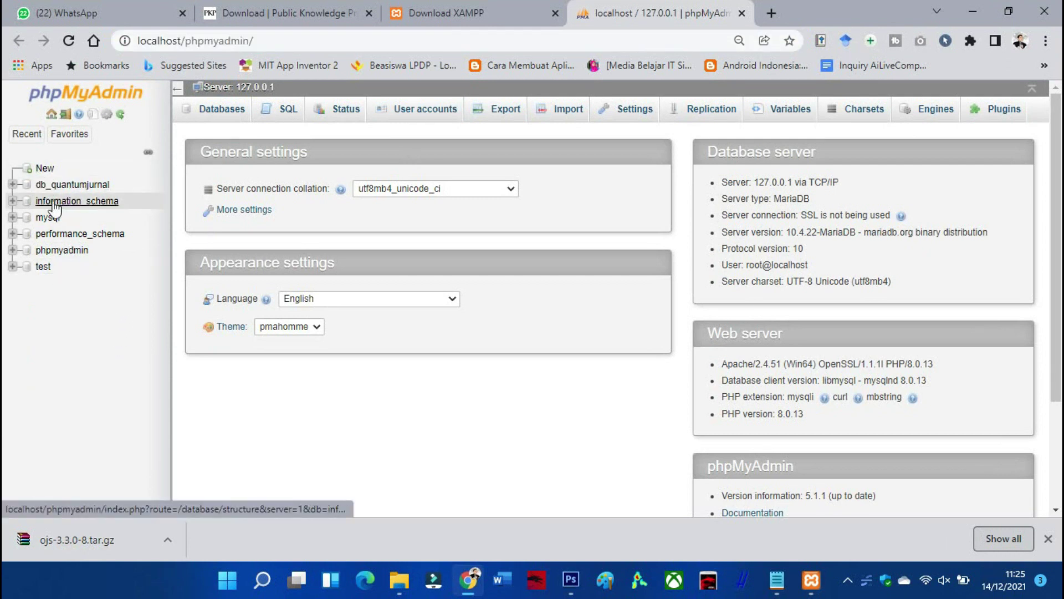
{"action": "left_click", "coordinate": [54, 171]}
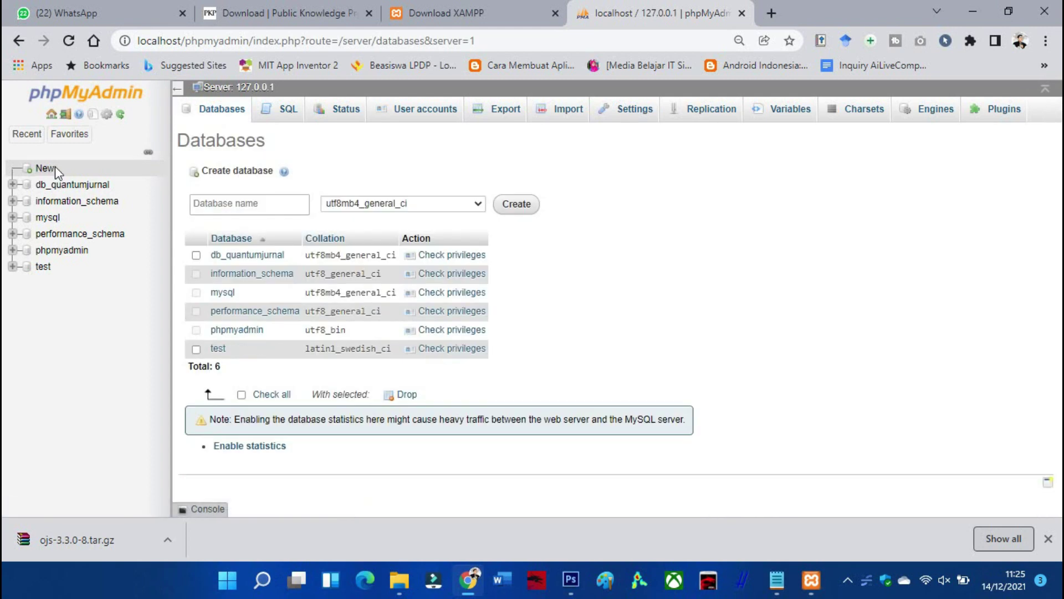
Enter db_explorejurnal as the database name and create the database
{"action": "left_click", "coordinate": [234, 207]}
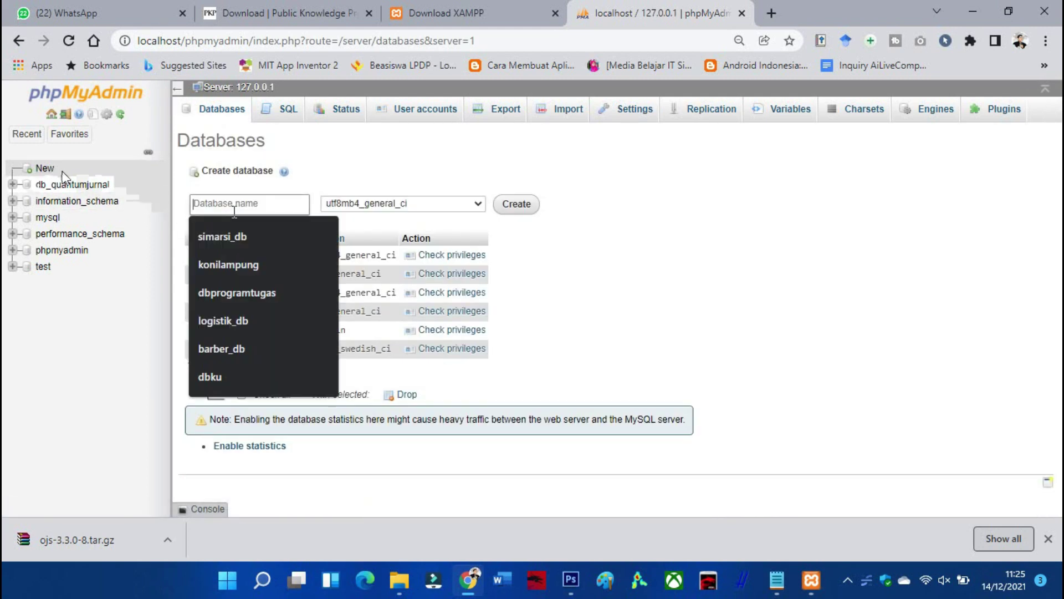
{"action": "type", "text": "d"}
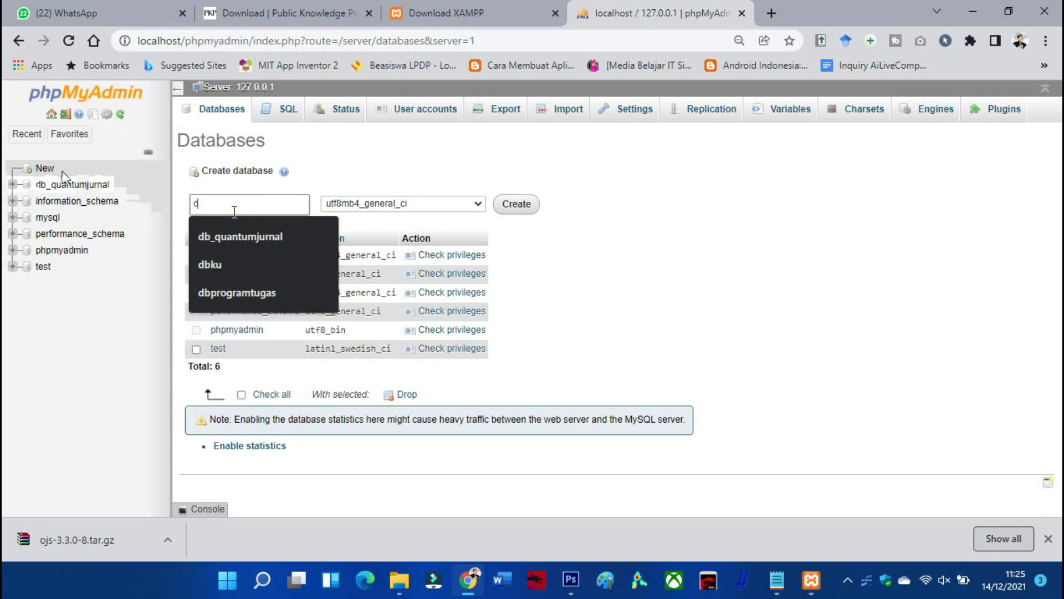
{"action": "type", "text": "b_"}
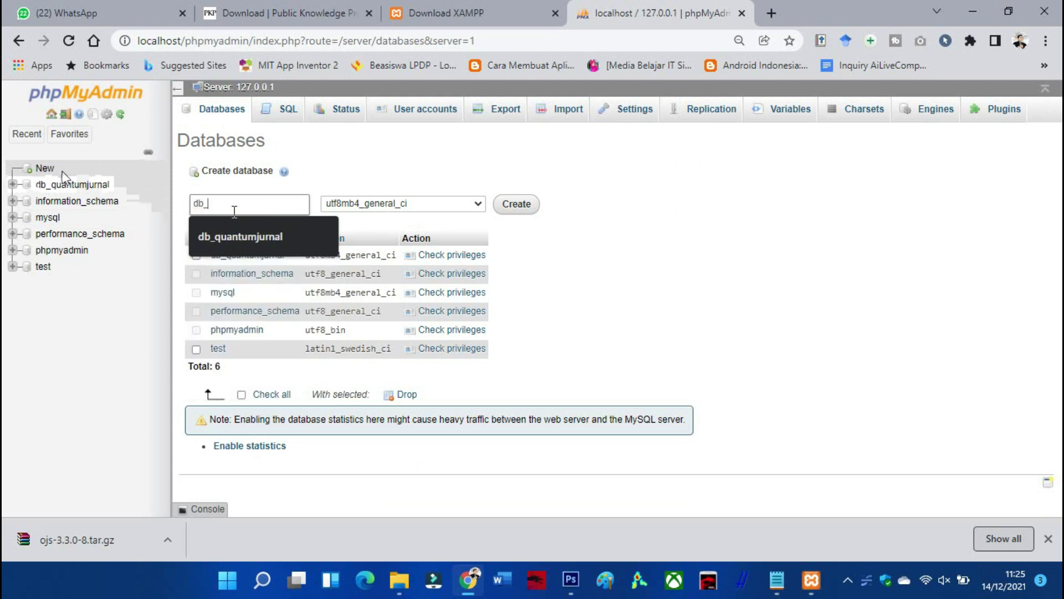
{"action": "type", "text": "ex"}
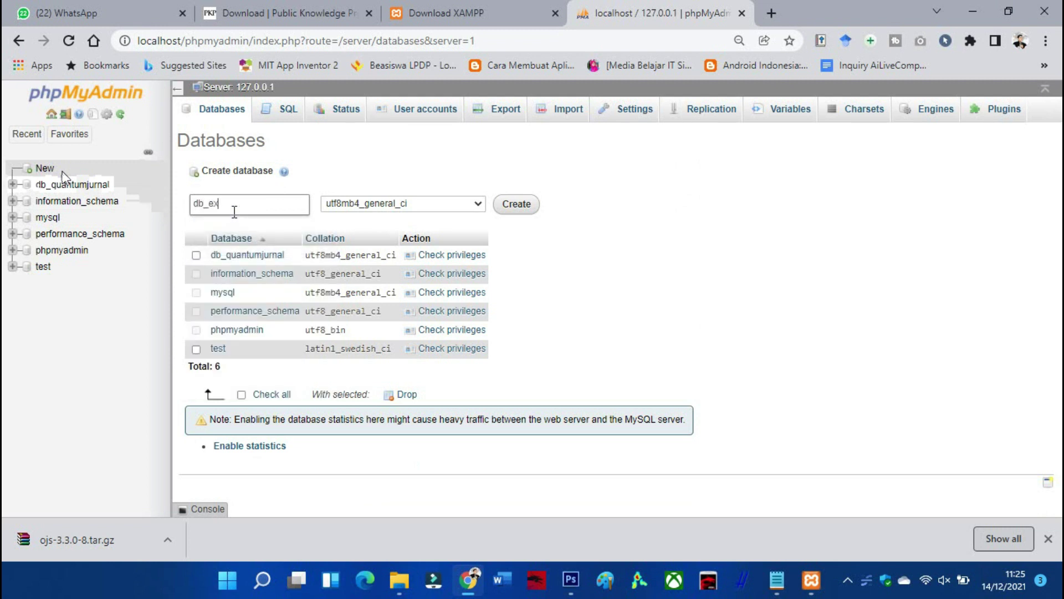
{"action": "type", "text": "plorejurnal"}
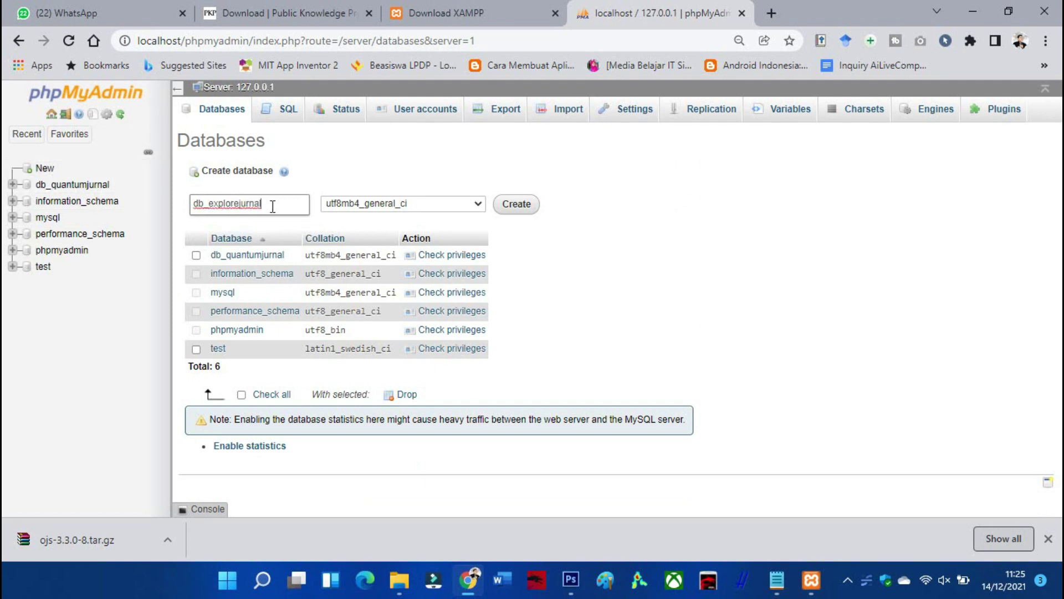
{"action": "left_click_drag", "start_coordinate": [278, 205], "coordinate": [192, 205]}
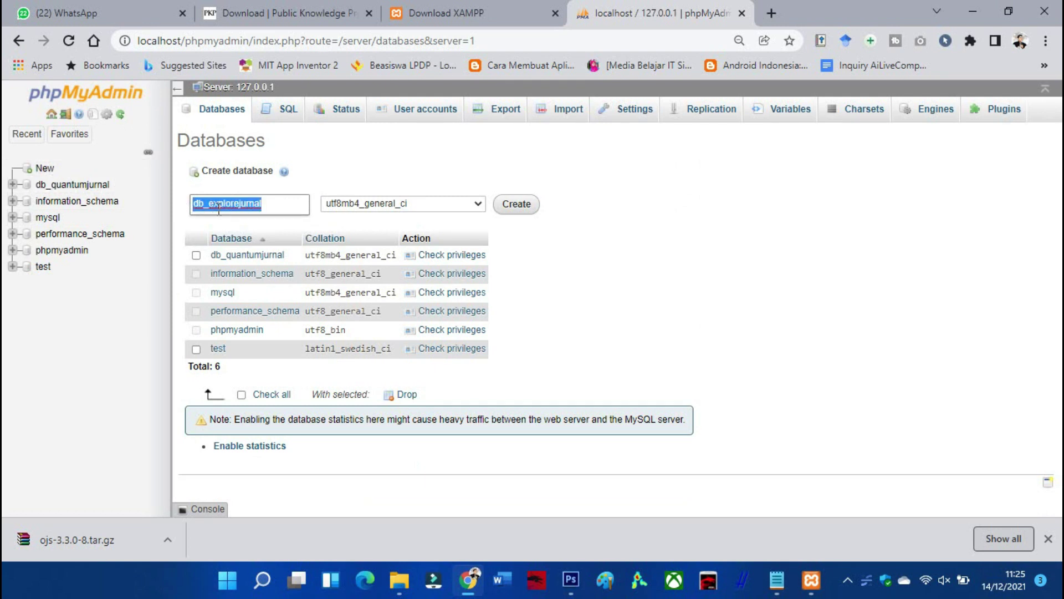
{"action": "right_click", "coordinate": [219, 206]}
{"action": "left_click", "coordinate": [258, 300]}
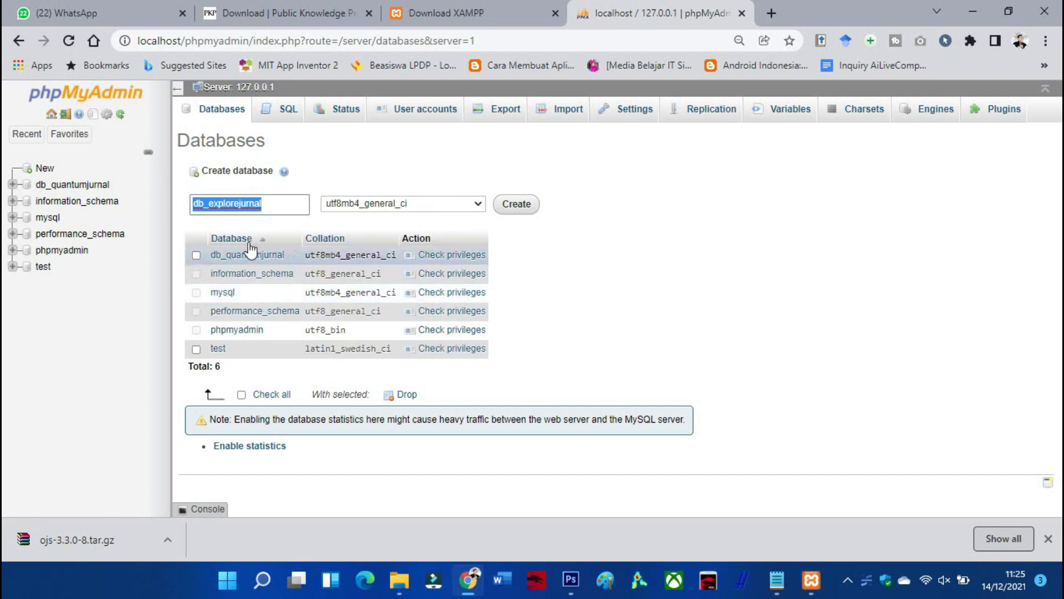
{"action": "left_click", "coordinate": [276, 209]}
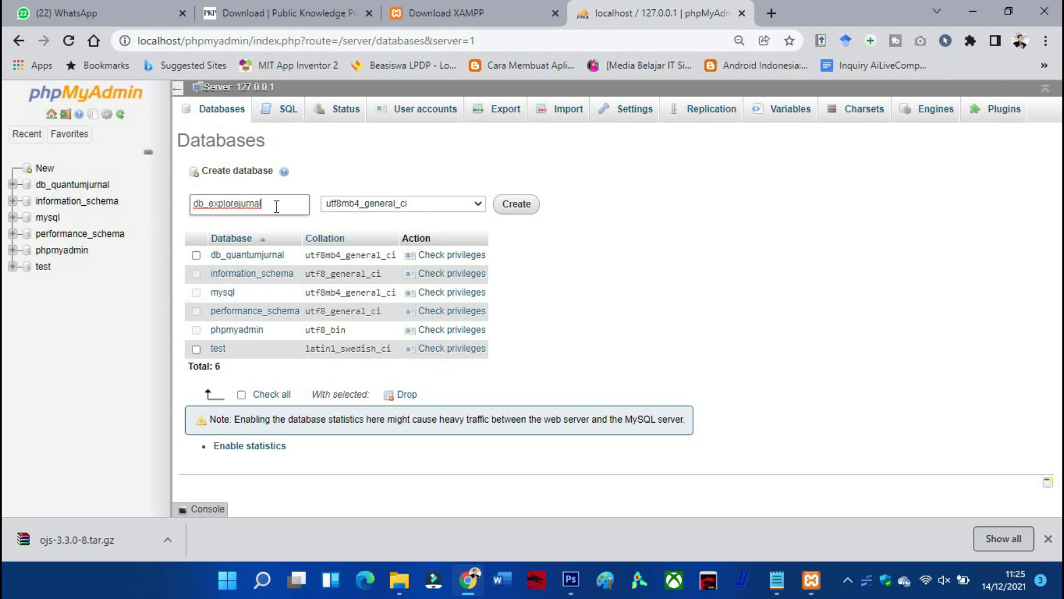
{"action": "double_click", "coordinate": [272, 206]}
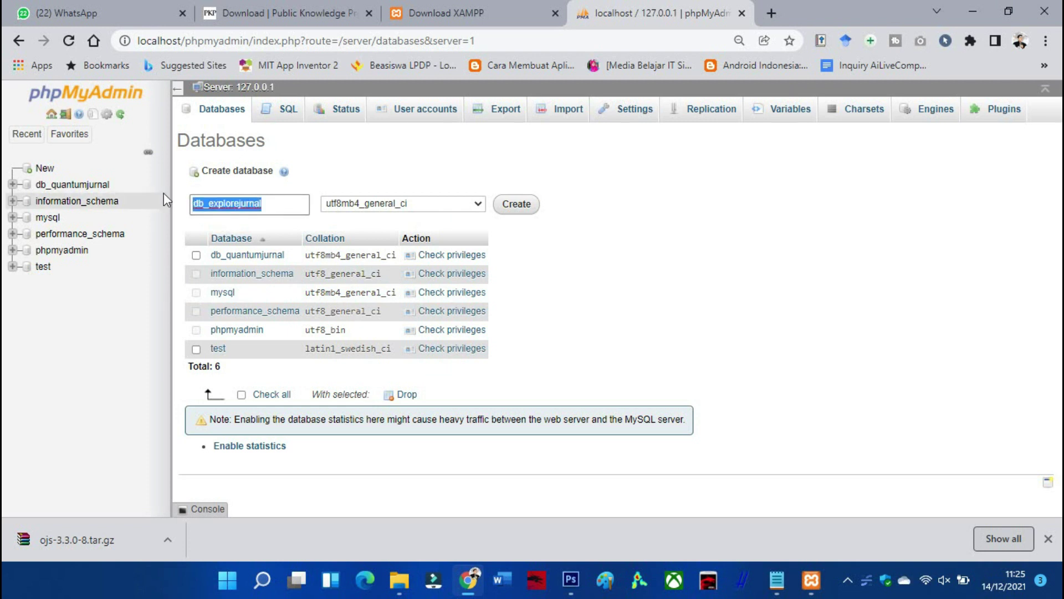
{"action": "left_click", "coordinate": [291, 203]}
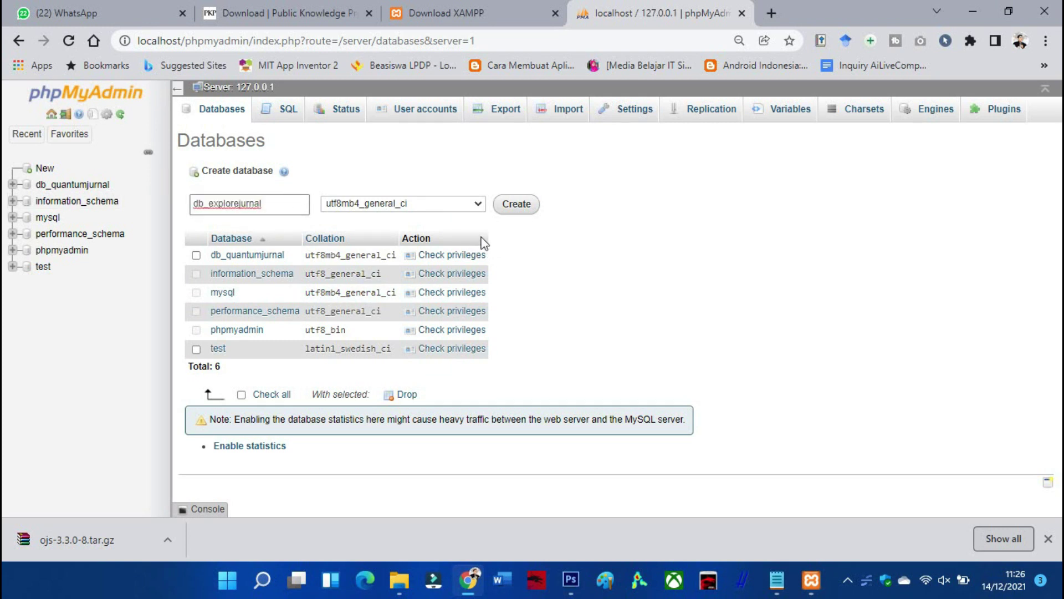
{"action": "left_click", "coordinate": [214, 206]}
{"action": "left_click", "coordinate": [517, 212]}
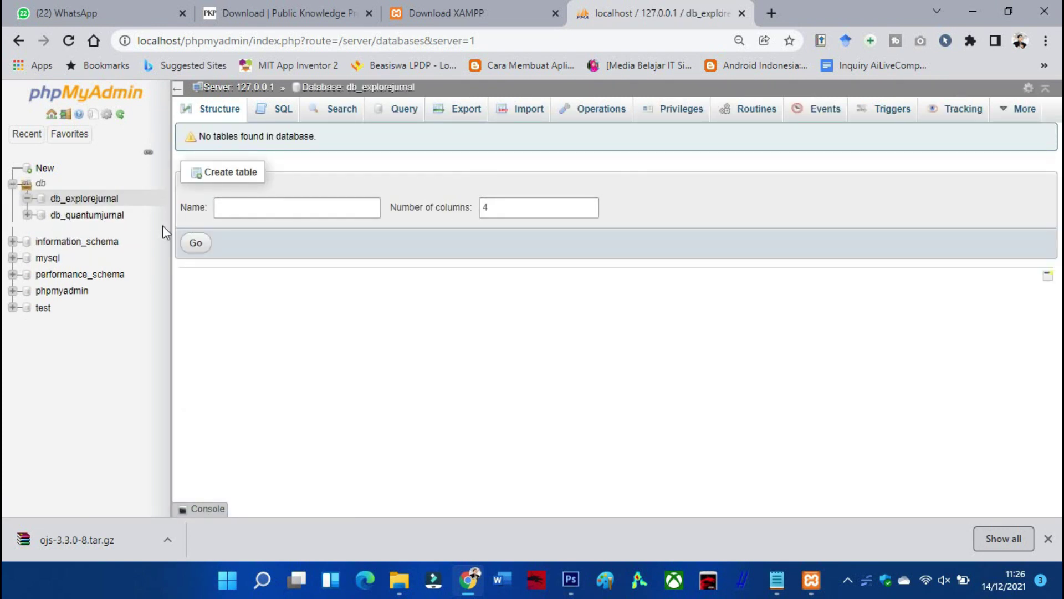
Collapse and re-expand the db database group in phpMyAdmin, then open a new browser tab
{"action": "left_click", "coordinate": [12, 184]}
{"action": "left_click", "coordinate": [13, 183]}
{"action": "left_click", "coordinate": [770, 14]}
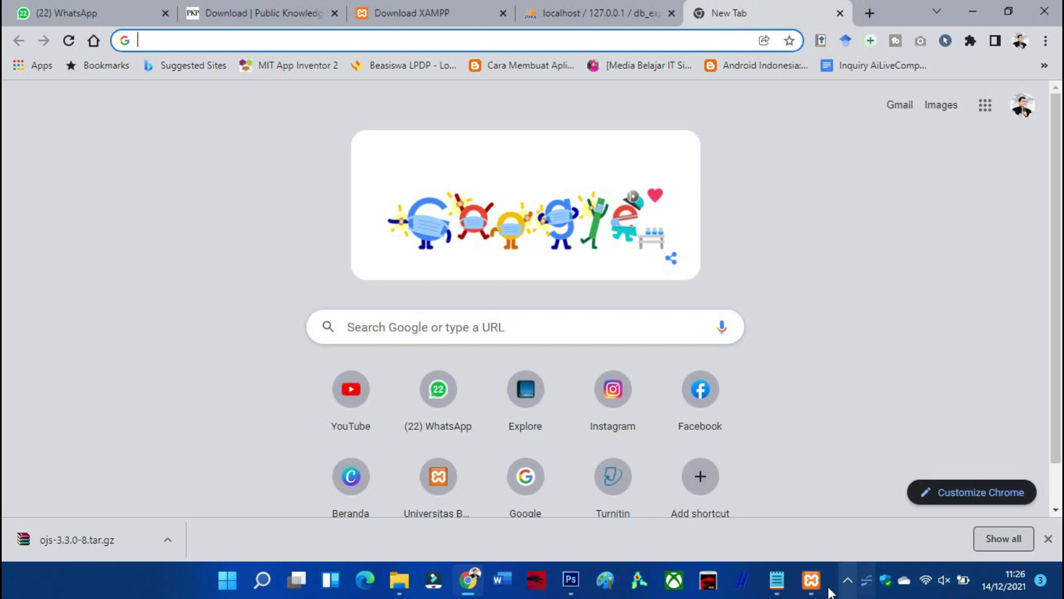
Enter the localhost/explore address in Chrome's address bar and go to it
{"action": "left_click", "coordinate": [811, 579]}
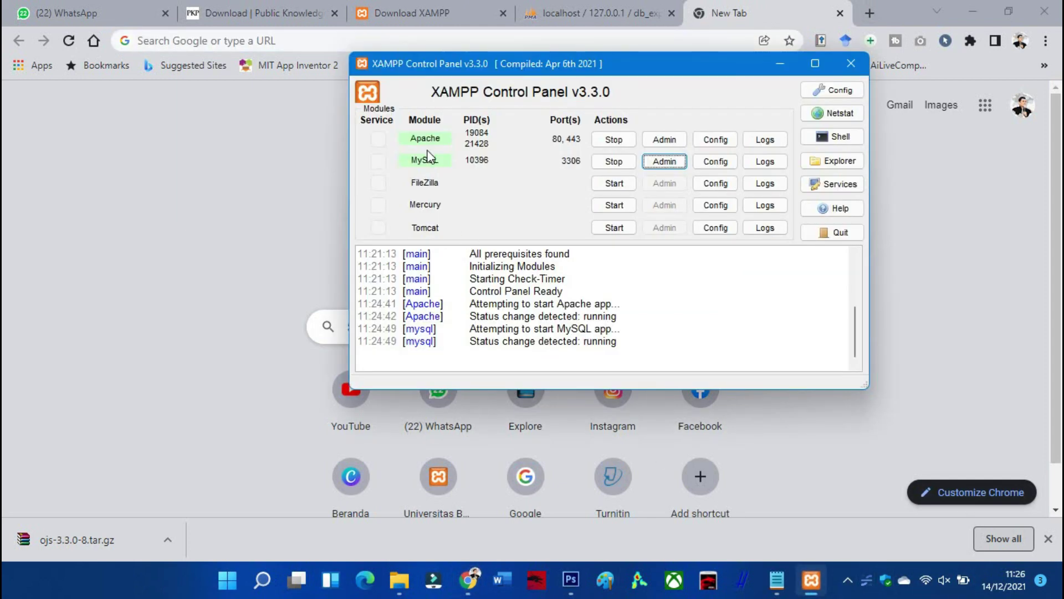
{"action": "left_click", "coordinate": [780, 63]}
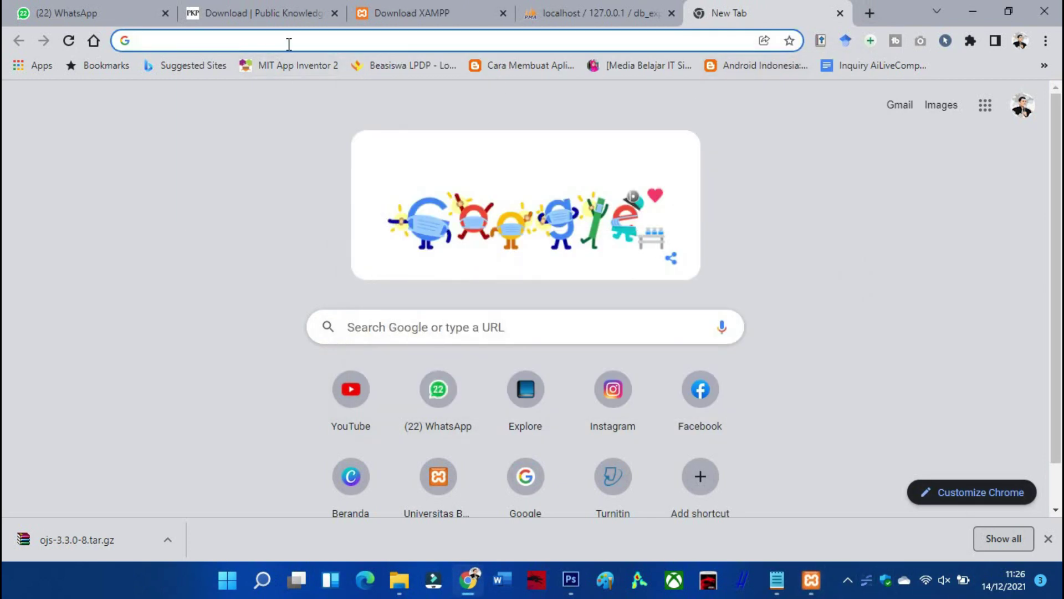
{"action": "left_click", "coordinate": [289, 41]}
{"action": "type", "text": "locola"}
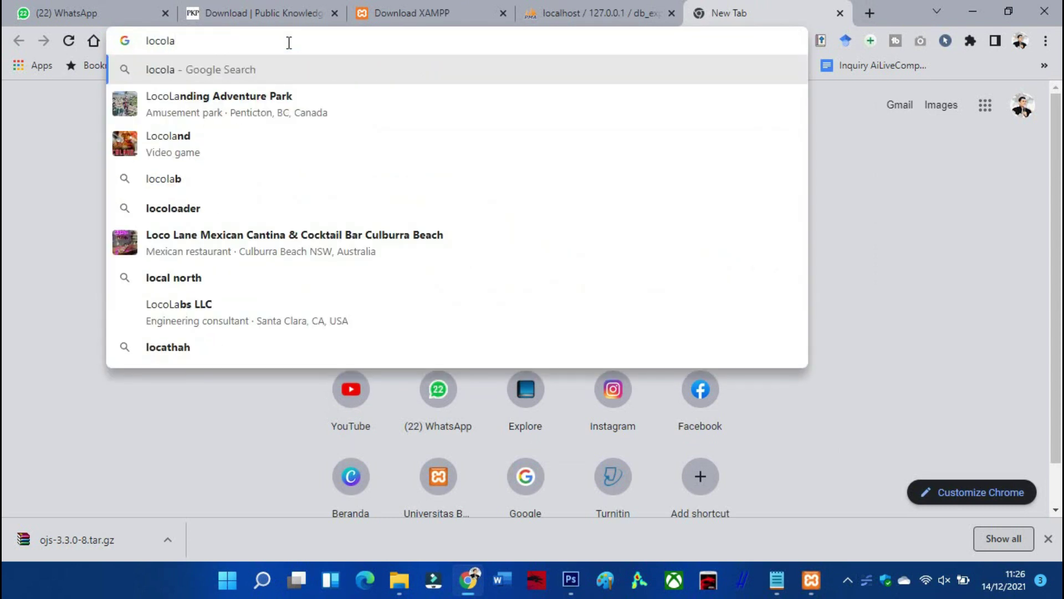
{"action": "key", "text": "BackSpace"}
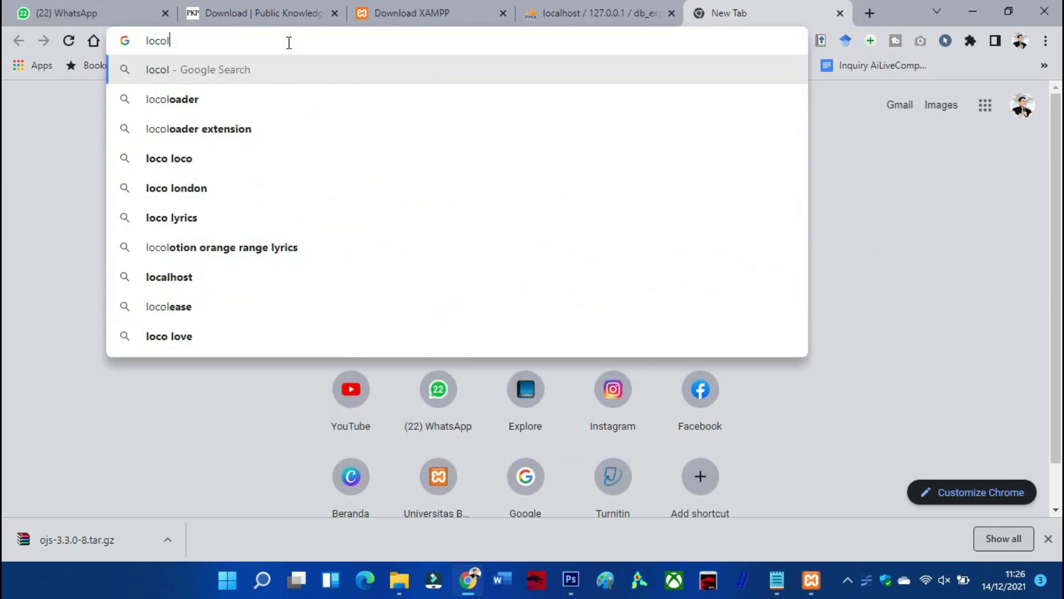
{"action": "type", "text": "host"}
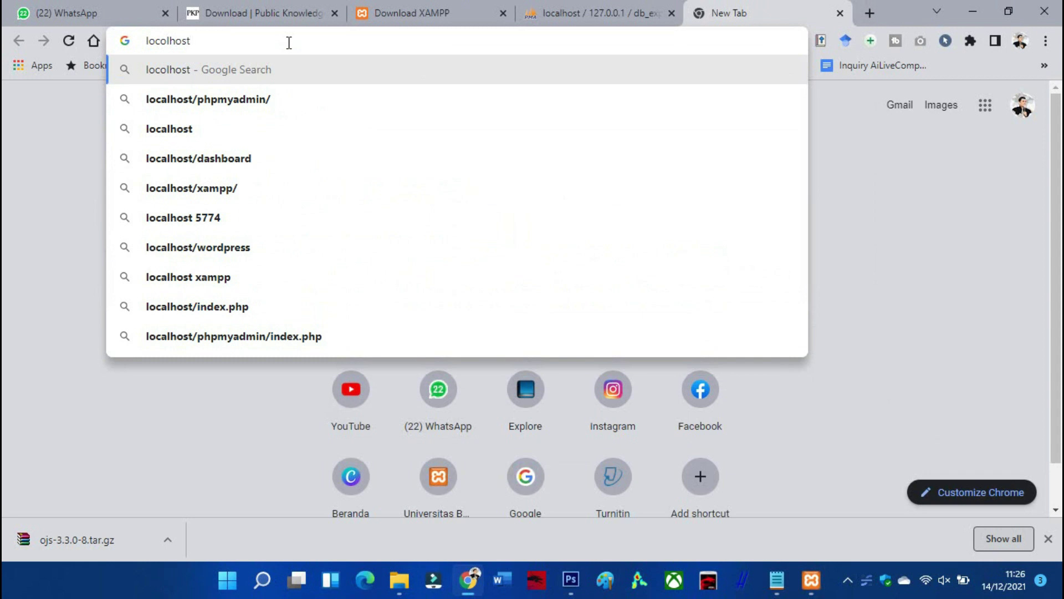
{"action": "type", "text": "/"}
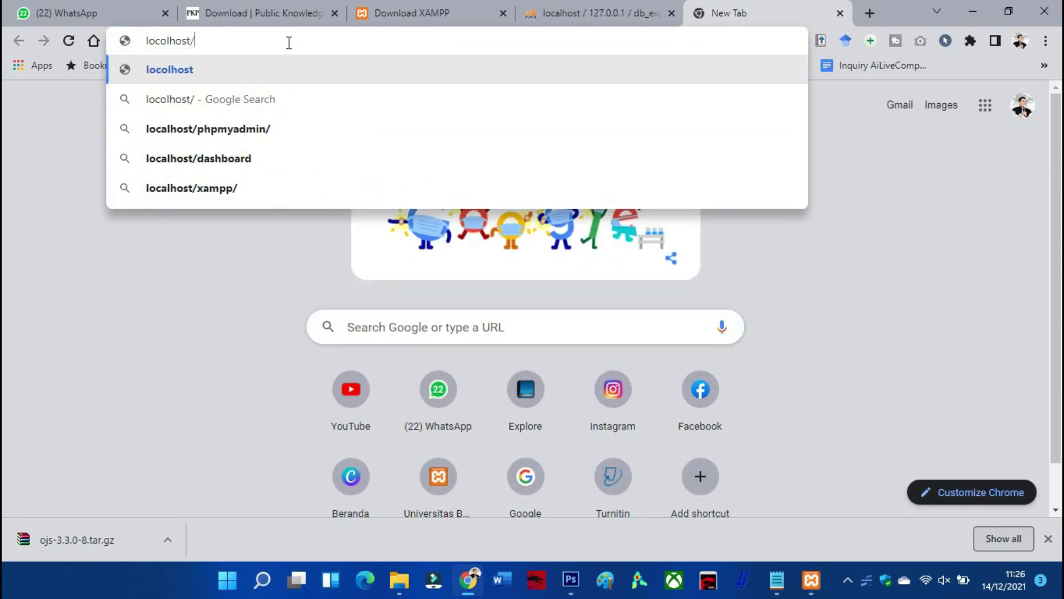
{"action": "left_click", "coordinate": [407, 588]}
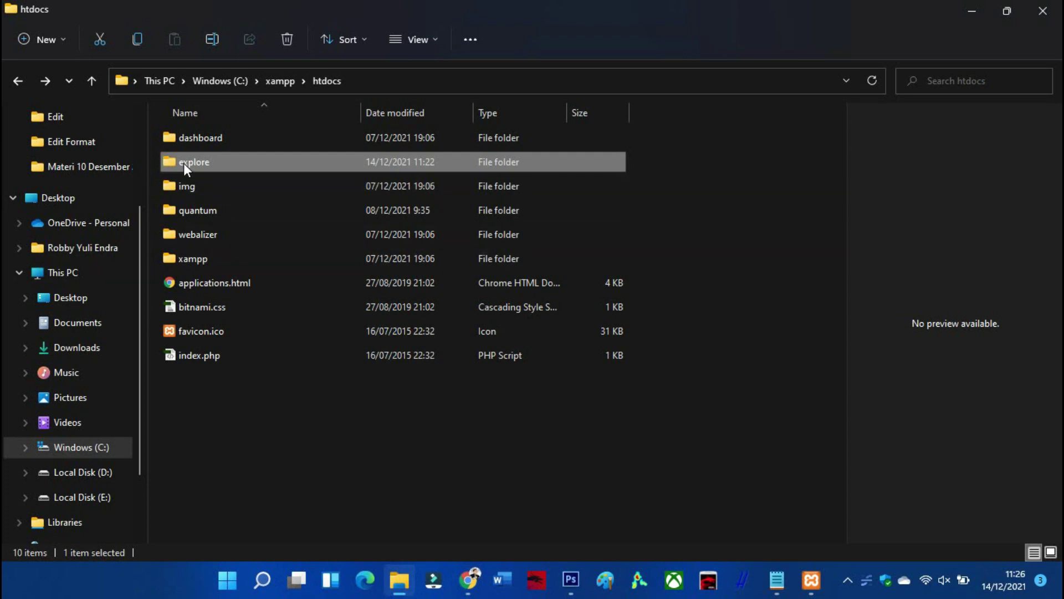
{"action": "mouse_move", "coordinate": [186, 164]}
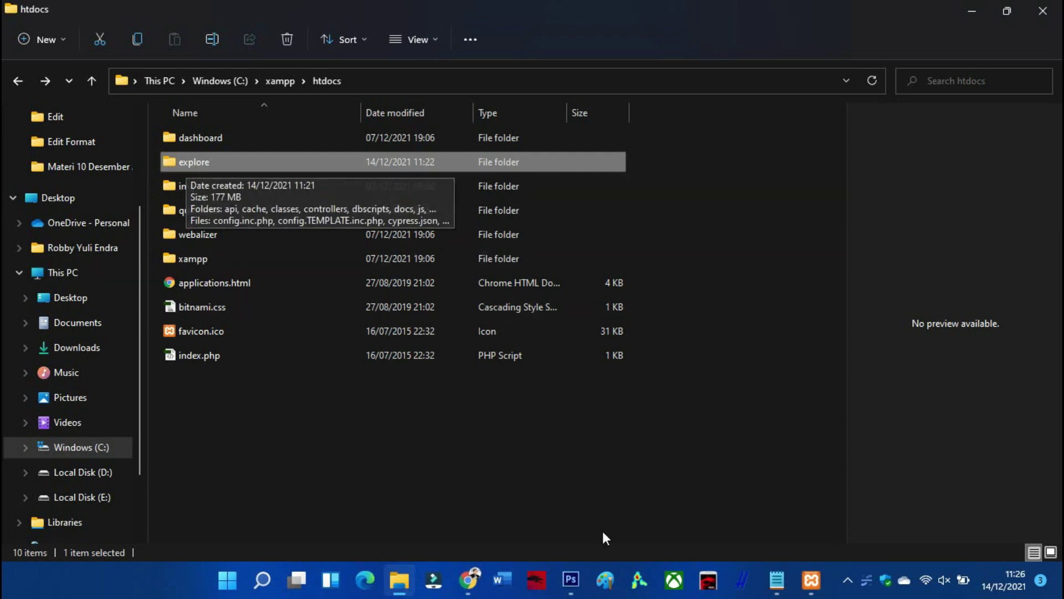
{"action": "left_click", "coordinate": [464, 580]}
{"action": "type", "text": "explore"}
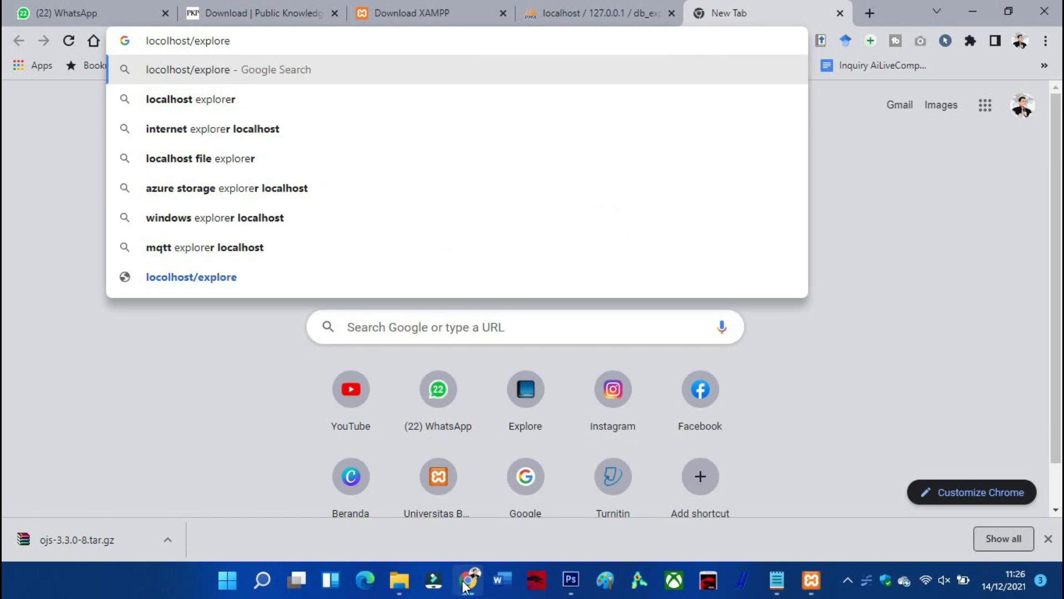
{"action": "key", "text": "Return"}
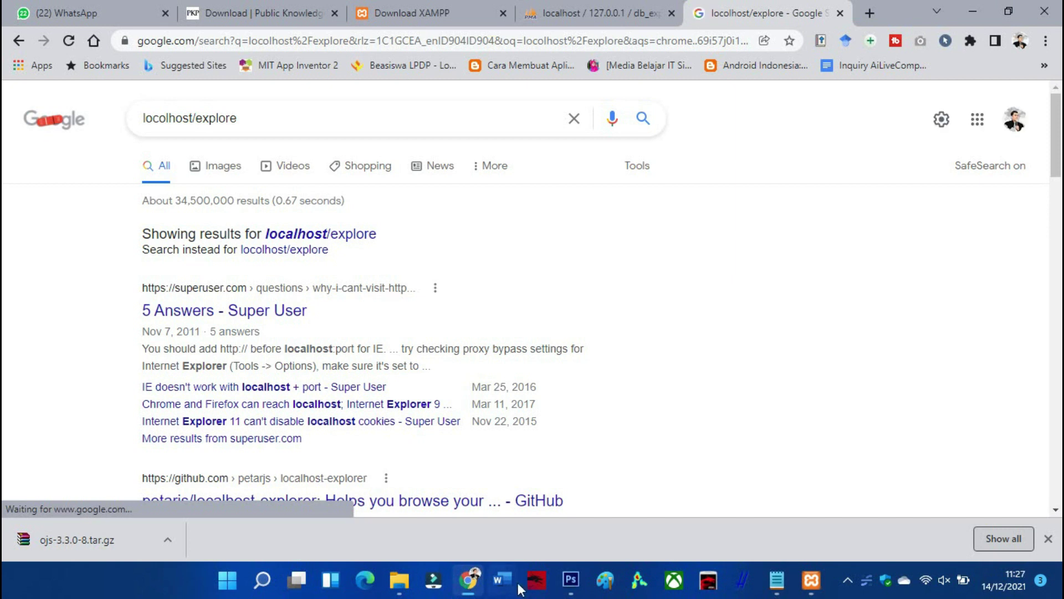
{"action": "left_click_drag", "start_coordinate": [257, 118], "coordinate": [133, 114]}
{"action": "key", "text": "ctrl+c"}
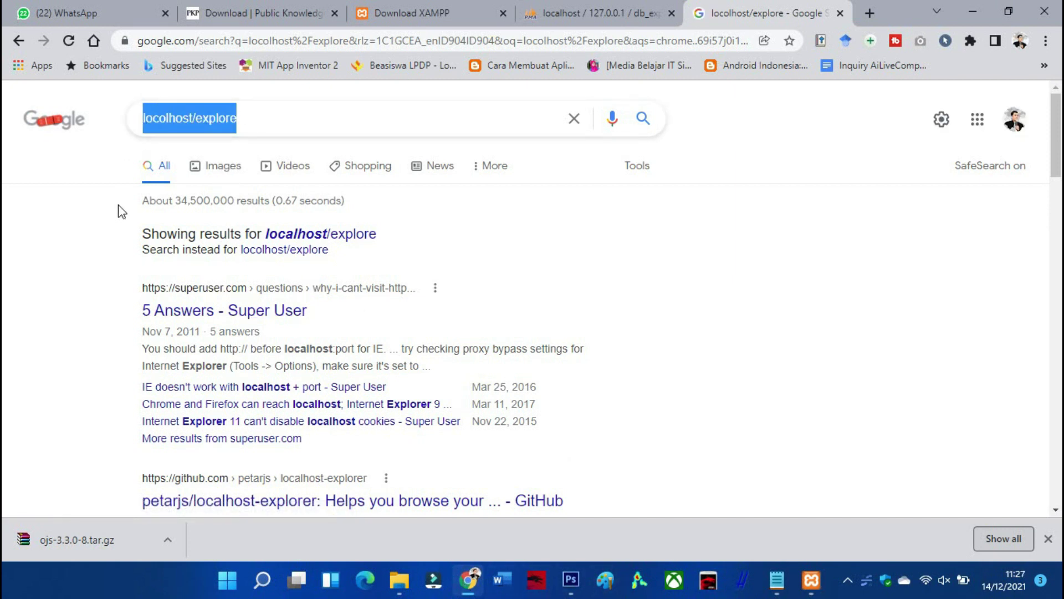
{"action": "key", "text": "BackSpace"}
{"action": "left_click", "coordinate": [205, 43]}
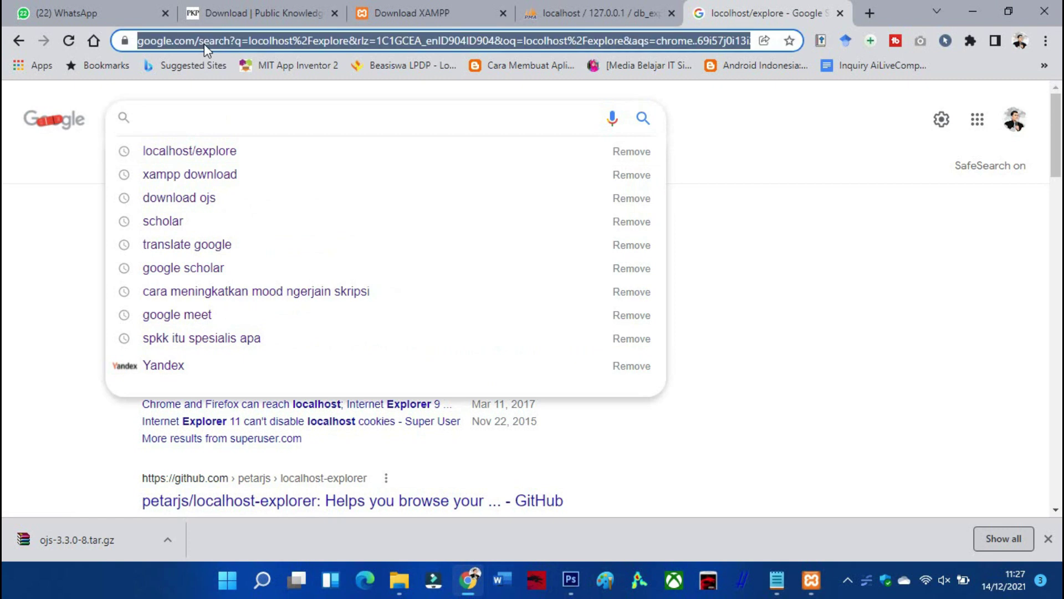
{"action": "key", "text": "ctrl+v"}
{"action": "left_click", "coordinate": [166, 40]}
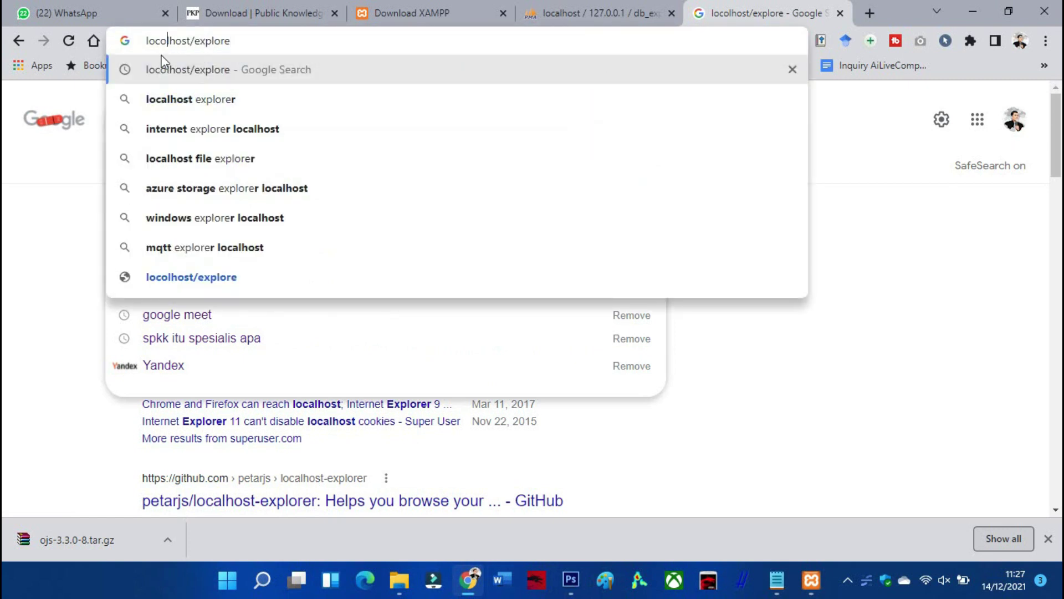
{"action": "key", "text": "BackSpace"}
{"action": "type", "text": "a"}
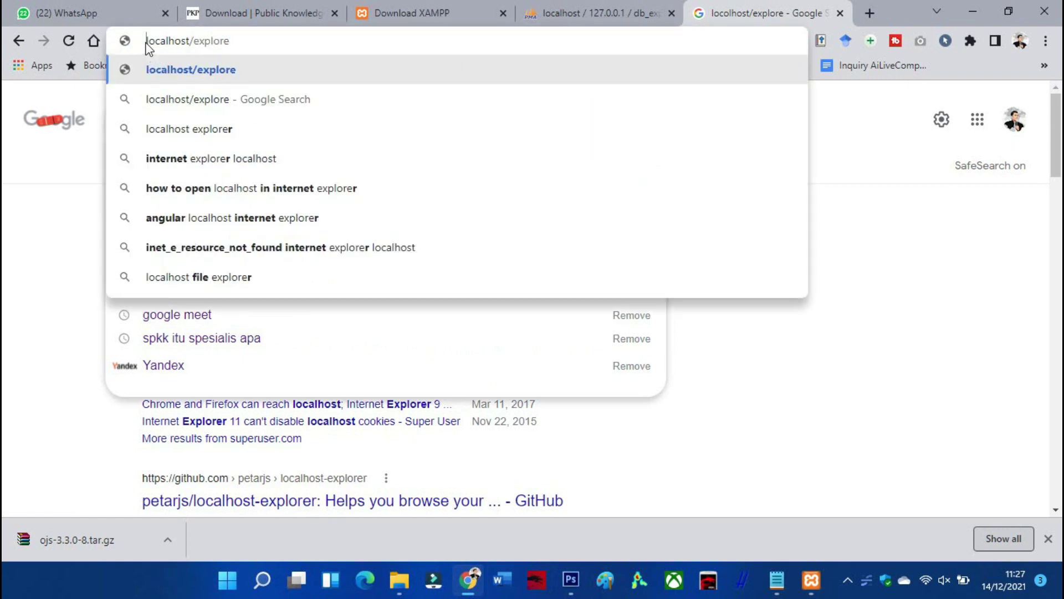
{"action": "left_click", "coordinate": [145, 43]}
{"action": "type", "text": "https:"}
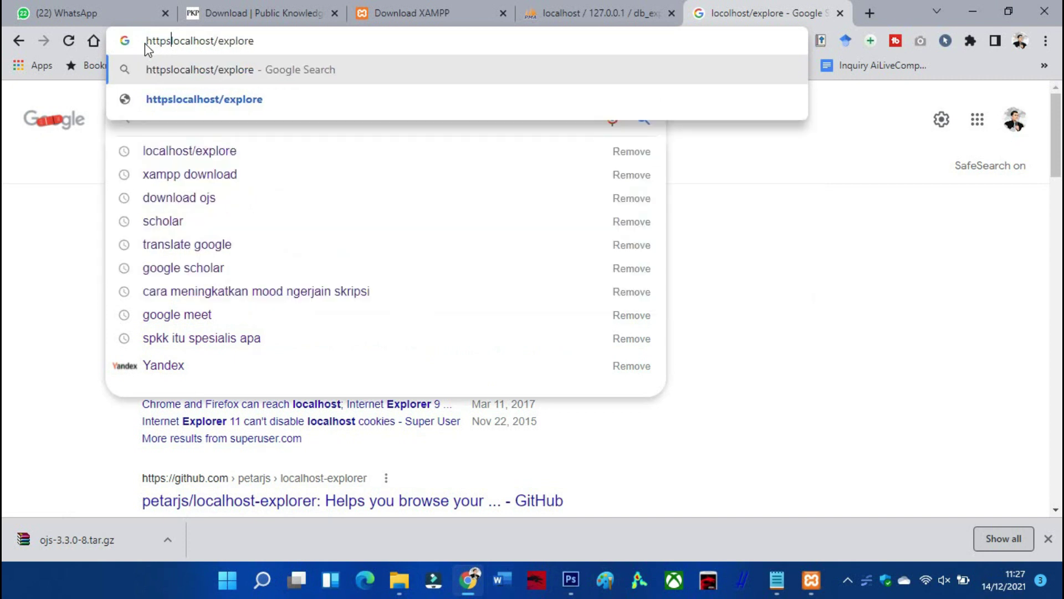
{"action": "type", "text": "//"}
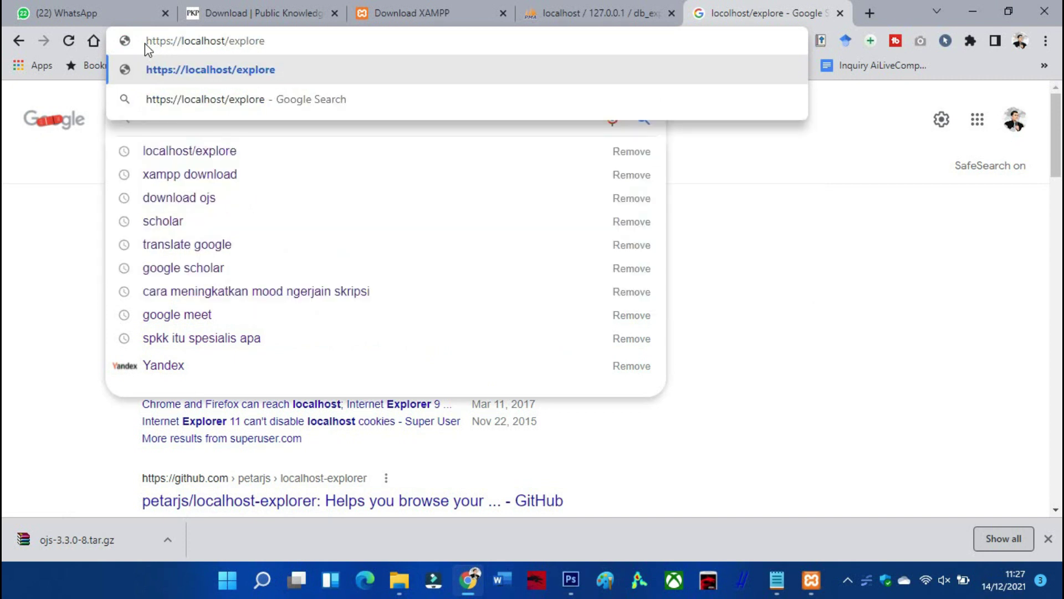
{"action": "key", "text": "Return"}
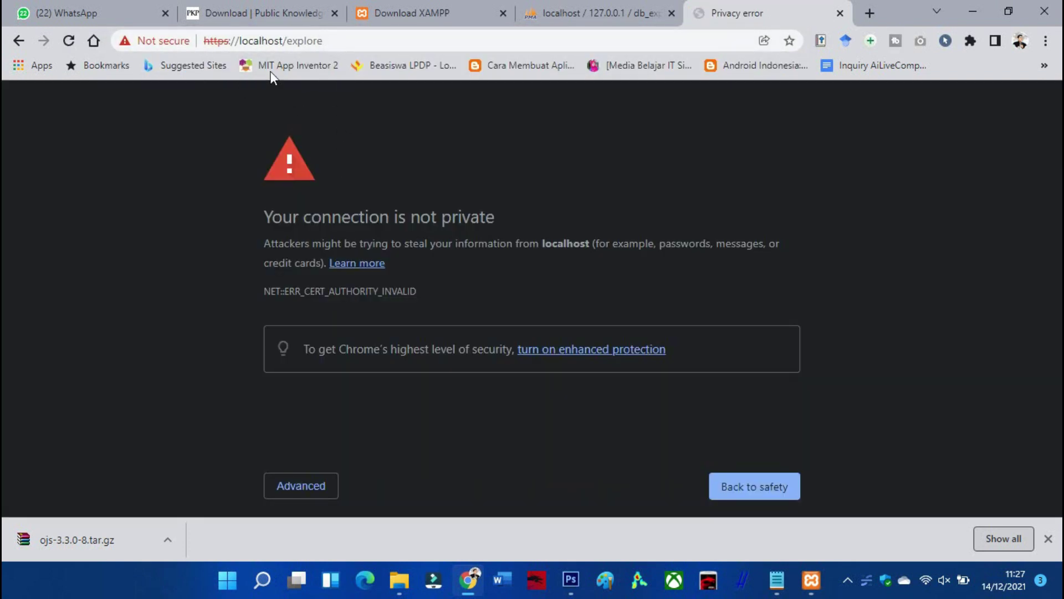
{"action": "left_click_drag", "start_coordinate": [240, 40], "coordinate": [142, 46]}
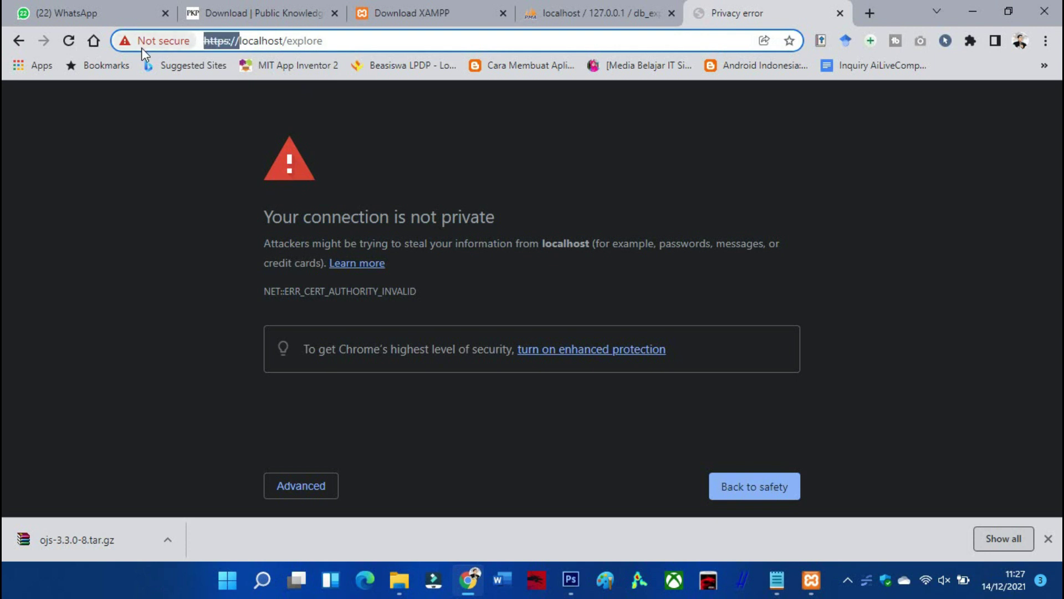
{"action": "key", "text": "BackSpace"}
{"action": "key", "text": "Return"}
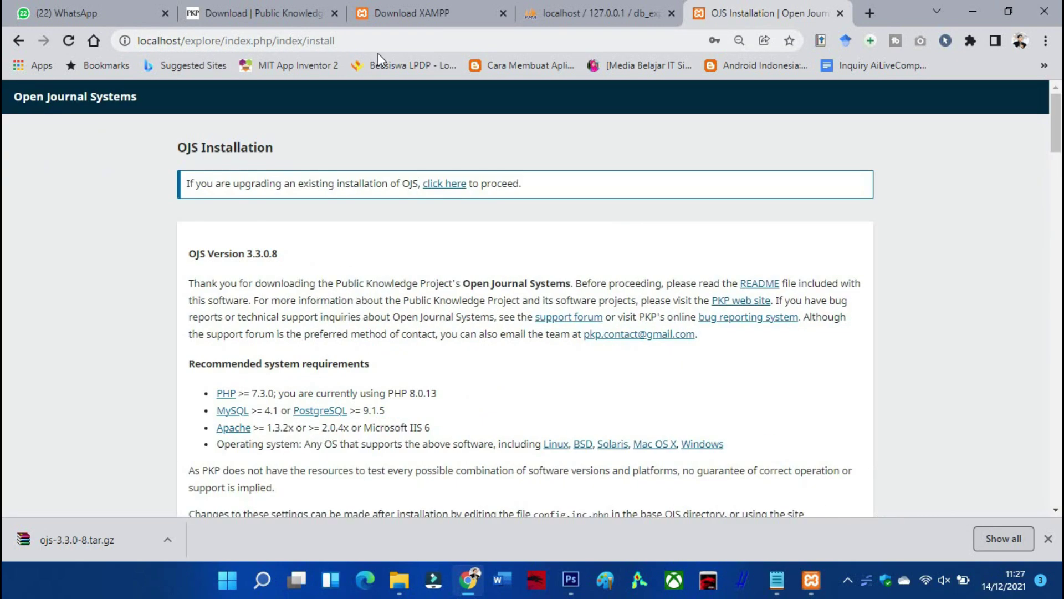
{"action": "left_click", "coordinate": [1048, 538]}
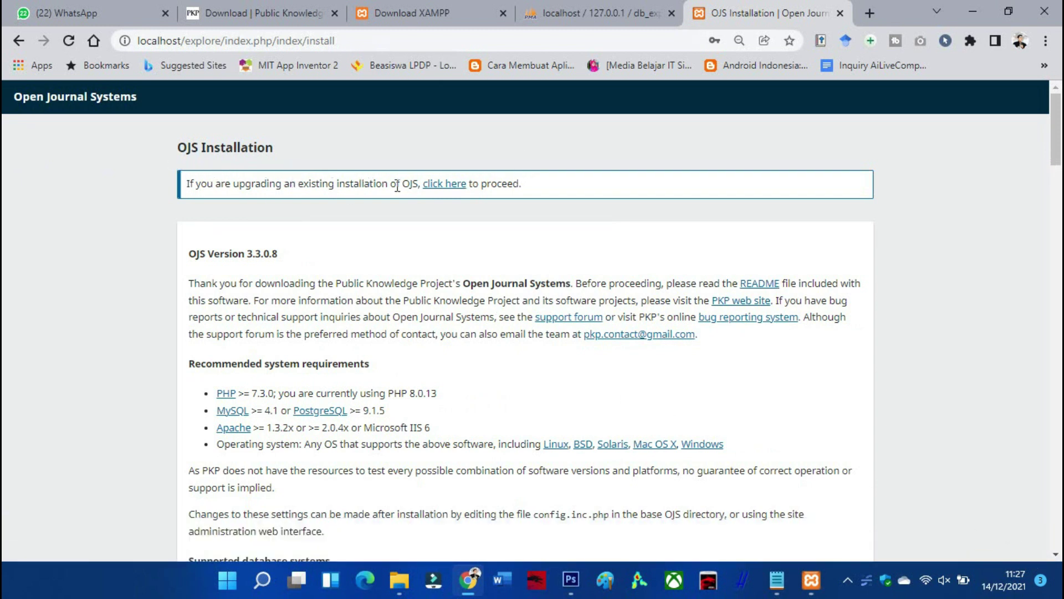
{"action": "scroll", "coordinate": [399, 180], "scroll_direction": "down", "scroll_amount": 2}
{"action": "scroll", "coordinate": [332, 186], "scroll_direction": "up", "scroll_amount": 2}
{"action": "scroll", "coordinate": [264, 231], "scroll_direction": "down", "scroll_amount": 2}
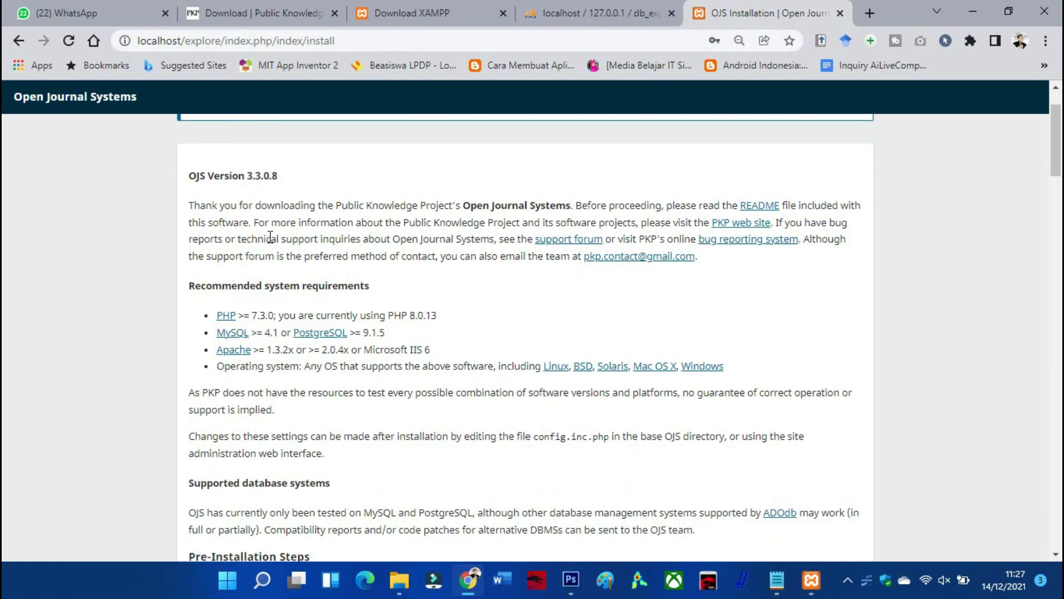
{"action": "scroll", "coordinate": [270, 237], "scroll_direction": "up", "scroll_amount": 1, "text": "ctrl"}
{"action": "scroll", "coordinate": [270, 237], "scroll_direction": "down", "scroll_amount": 2}
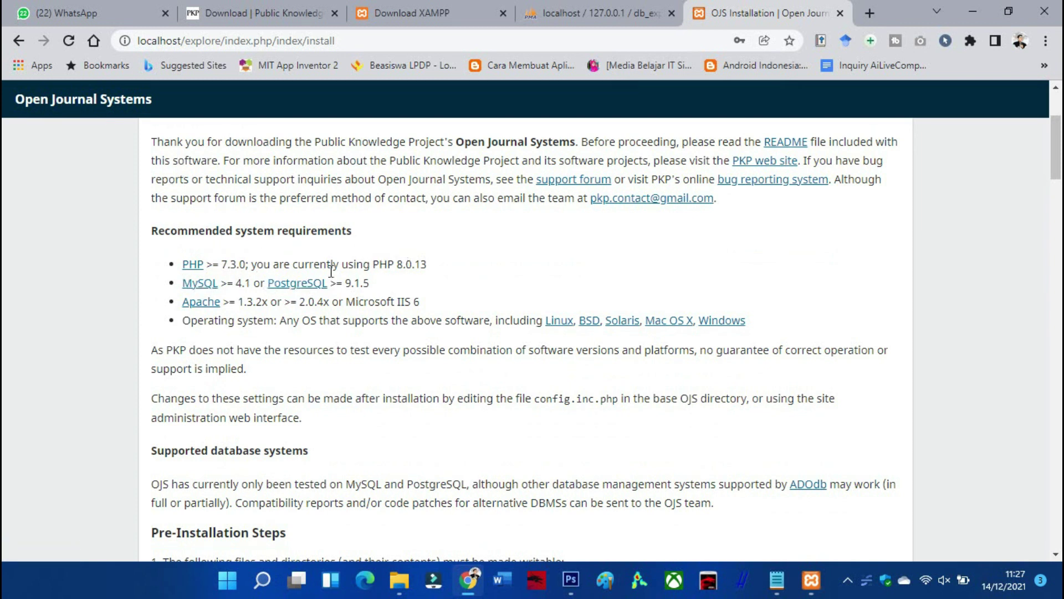
{"action": "left_click_drag", "start_coordinate": [429, 271], "coordinate": [393, 266]}
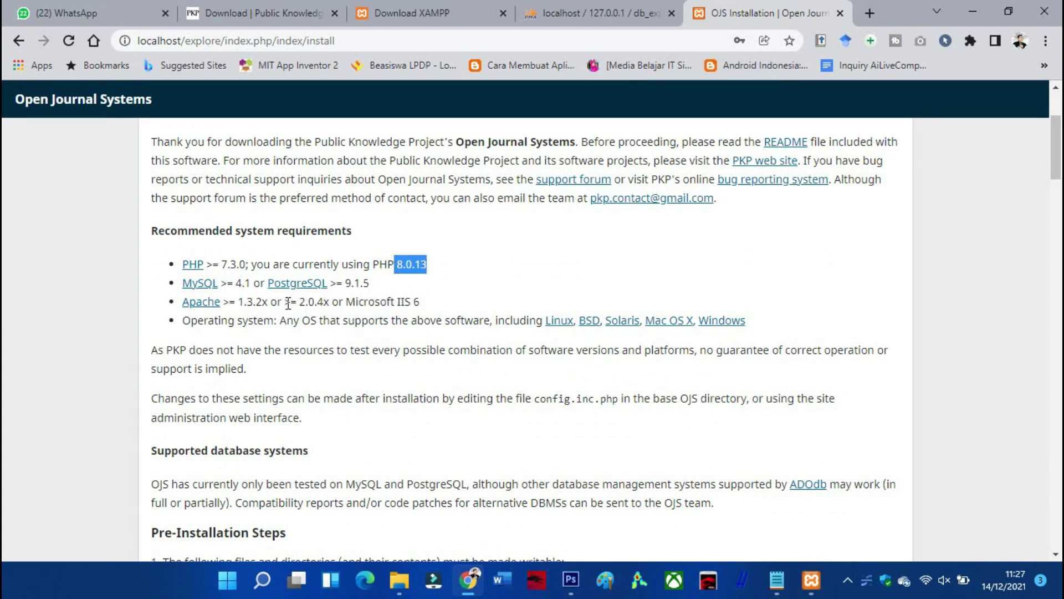
{"action": "scroll", "coordinate": [288, 306], "scroll_direction": "down", "scroll_amount": 6}
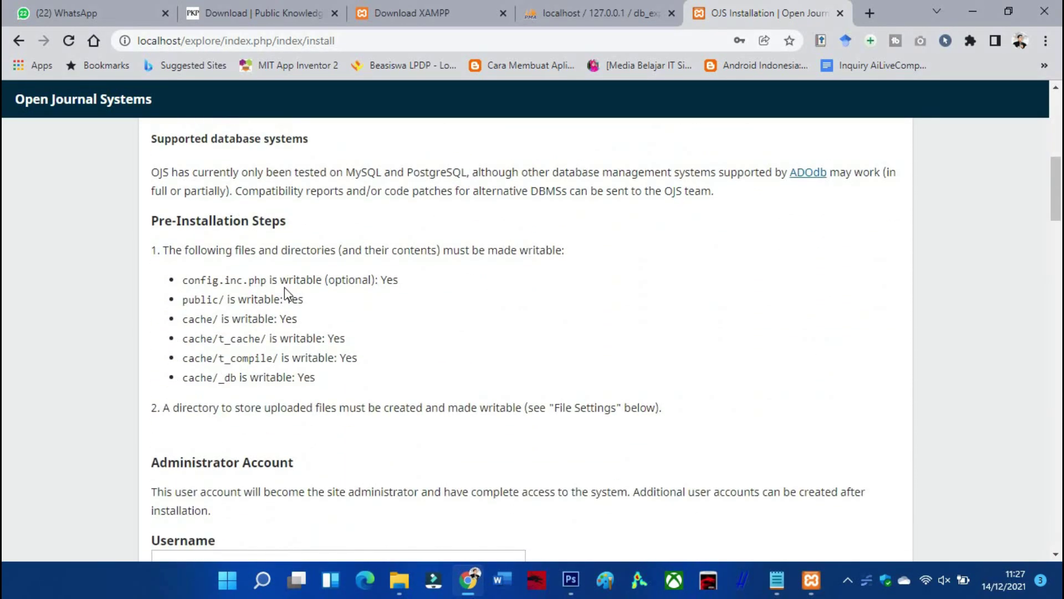
{"action": "scroll", "coordinate": [280, 253], "scroll_direction": "down", "scroll_amount": 3}
{"action": "scroll", "coordinate": [281, 255], "scroll_direction": "up", "scroll_amount": 3}
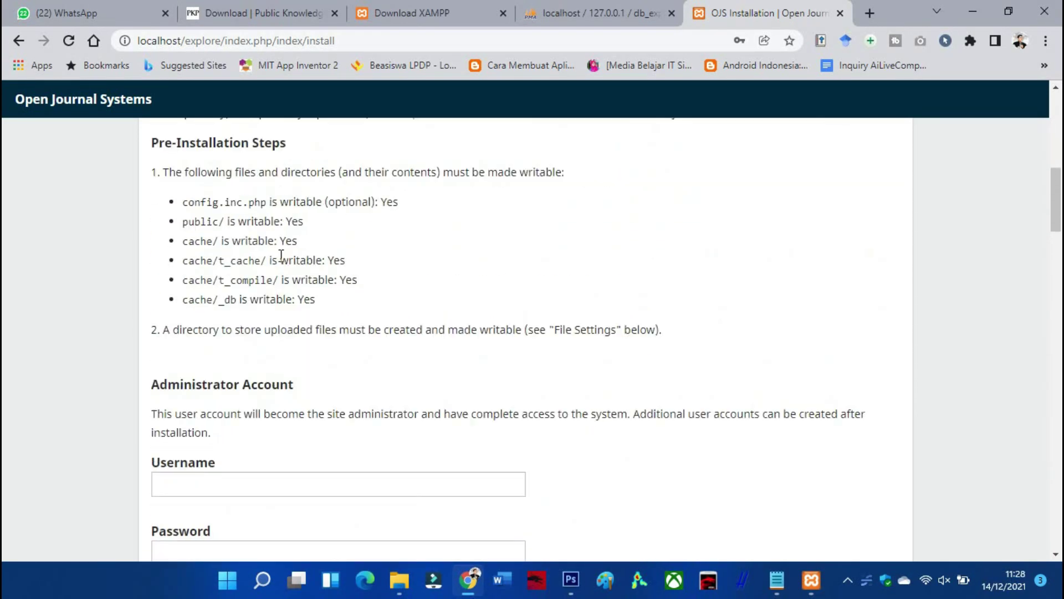
{"action": "scroll", "coordinate": [281, 255], "scroll_direction": "down", "scroll_amount": 4}
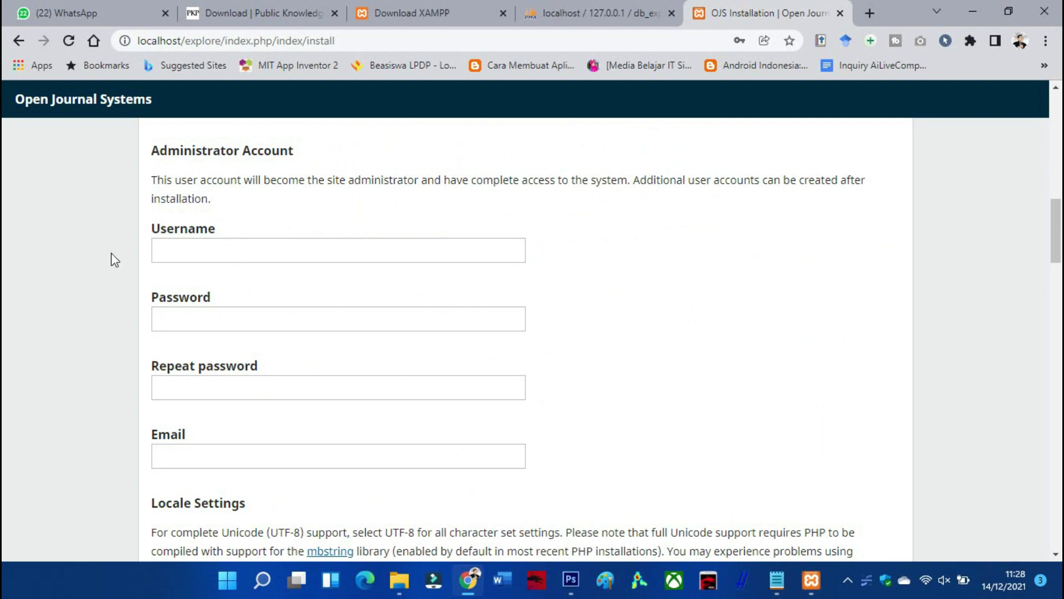
Set the administrator username to admin and enter the password in both password fields
{"action": "left_click", "coordinate": [174, 254]}
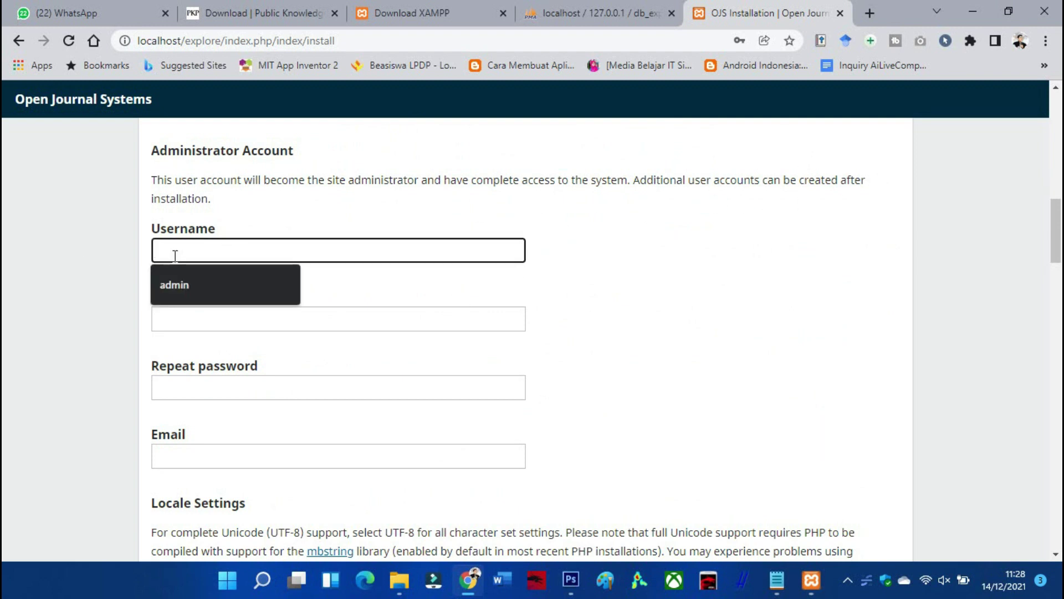
{"action": "type", "text": "admin"}
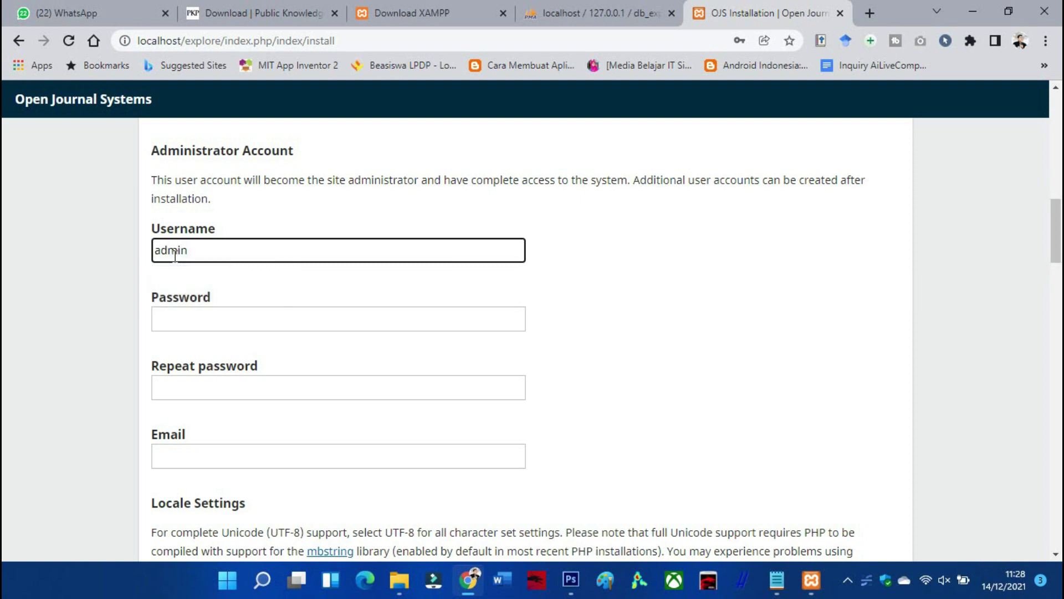
{"action": "left_click", "coordinate": [194, 327]}
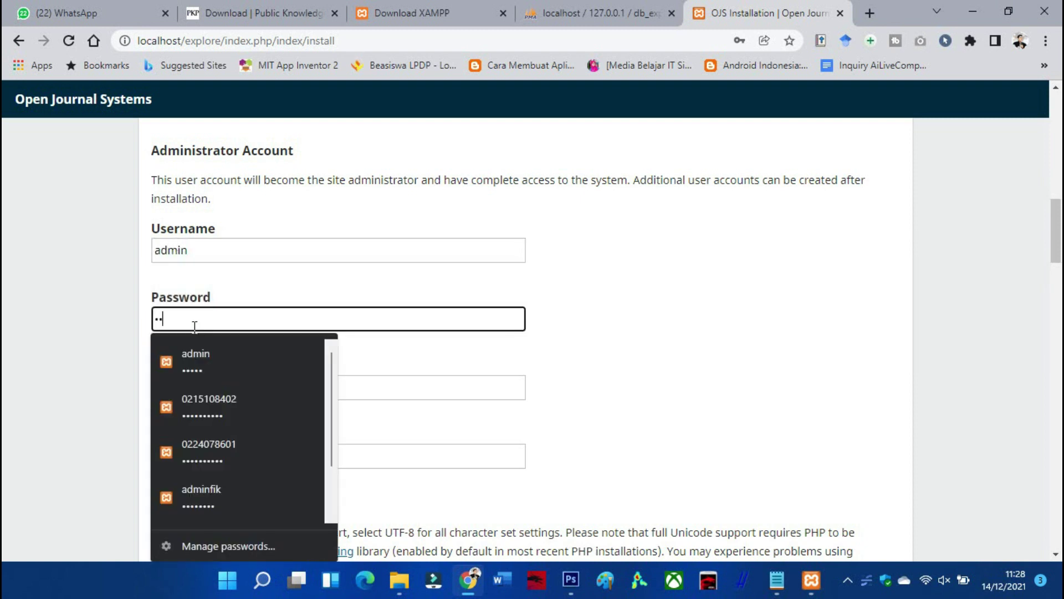
{"action": "type", "text": "admin"}
{"action": "left_click", "coordinate": [232, 286]}
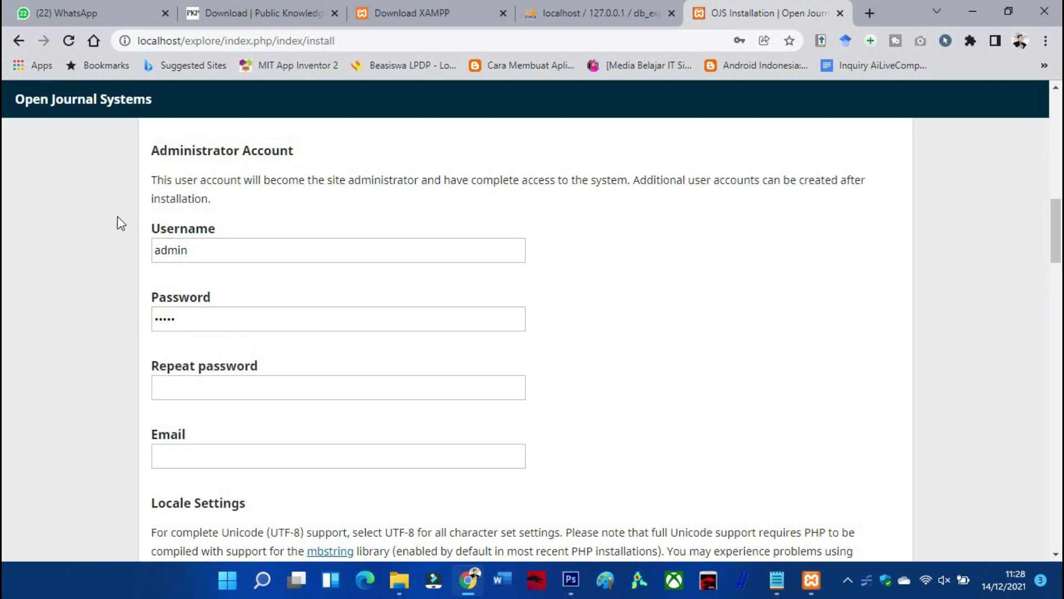
{"action": "left_click", "coordinate": [233, 397]}
{"action": "key", "text": "Escape"}
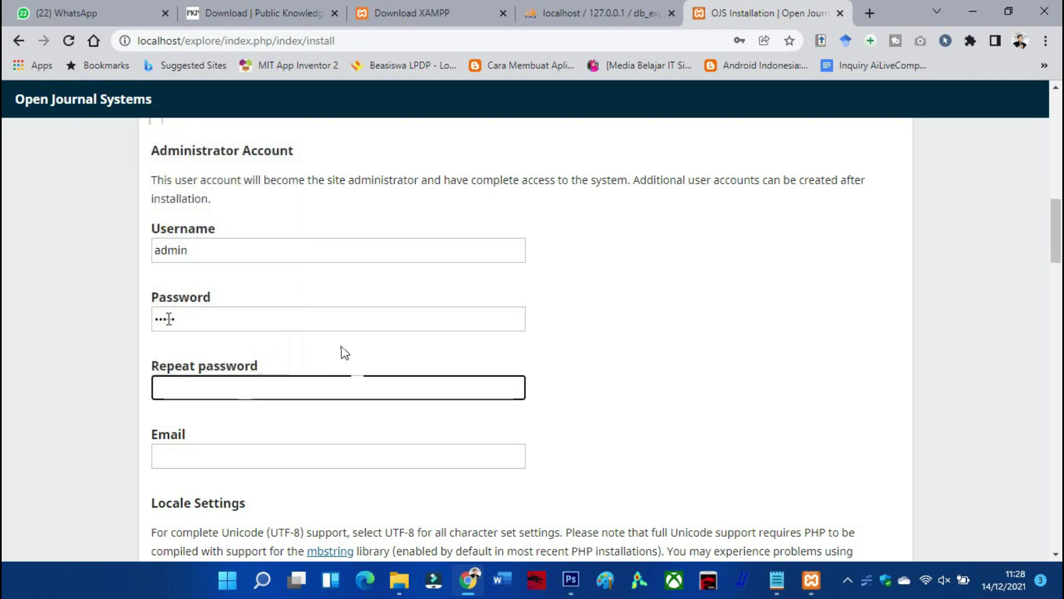
{"action": "left_click", "coordinate": [194, 383]}
{"action": "type", "text": "adm"}
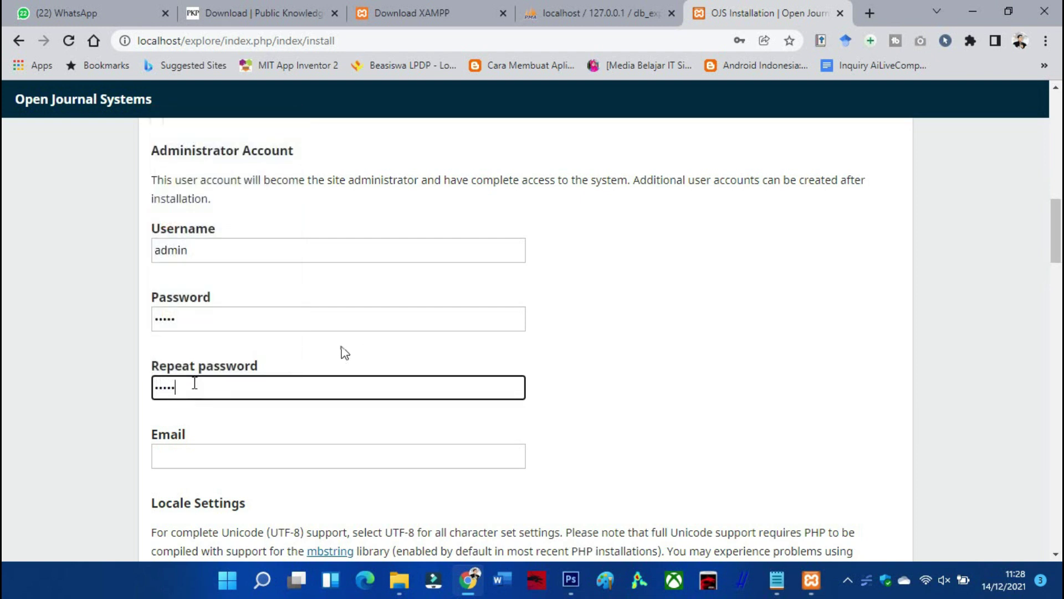
{"action": "type", "text": "in"}
Fill the administrator e-mail field with the saved autofill address
{"action": "scroll", "coordinate": [230, 428], "scroll_direction": "down", "scroll_amount": 4}
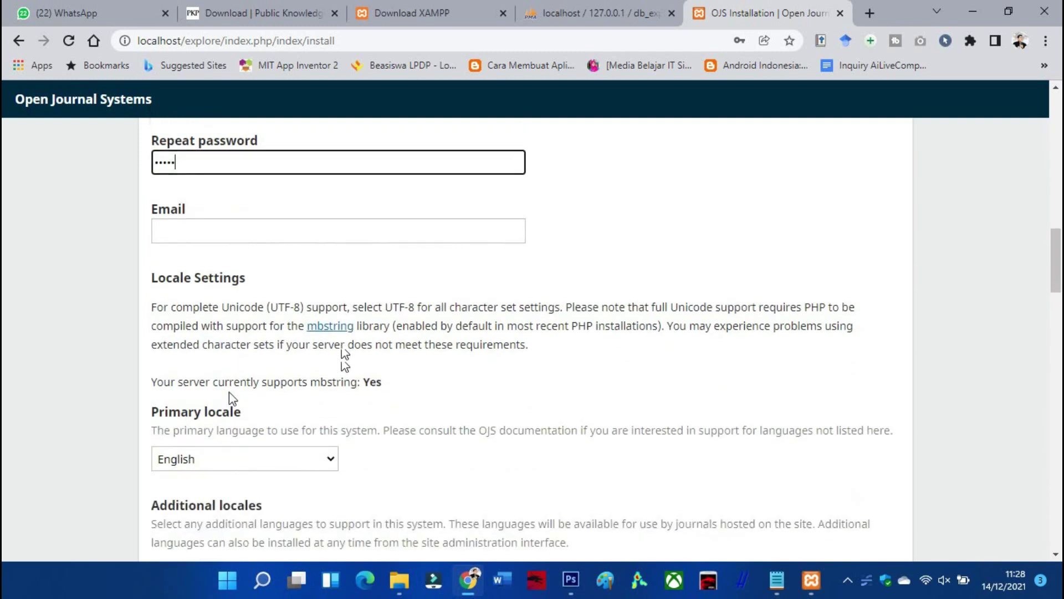
{"action": "left_click", "coordinate": [209, 211]}
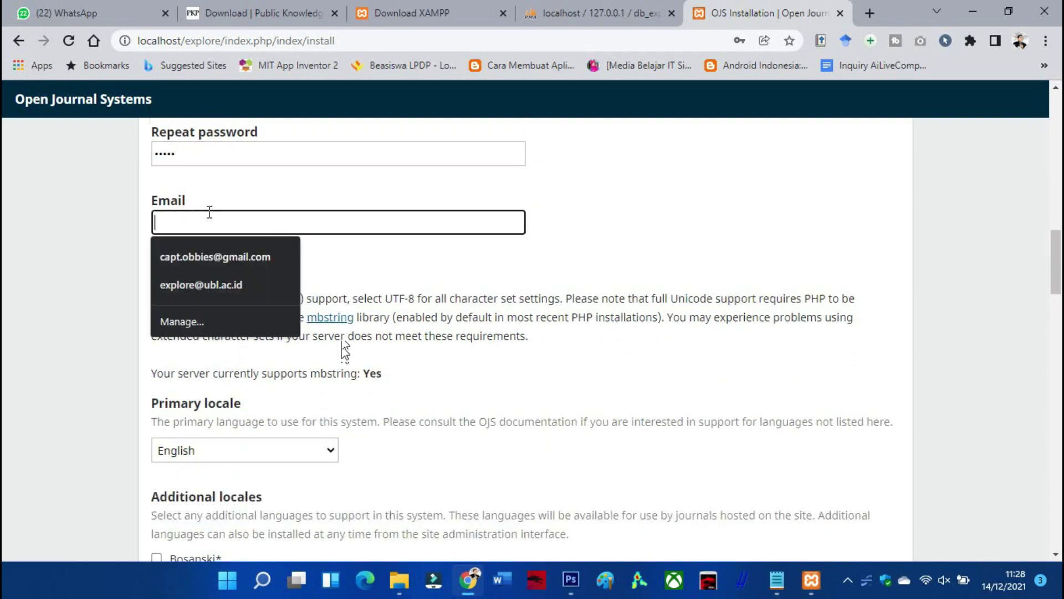
{"action": "left_click", "coordinate": [201, 259]}
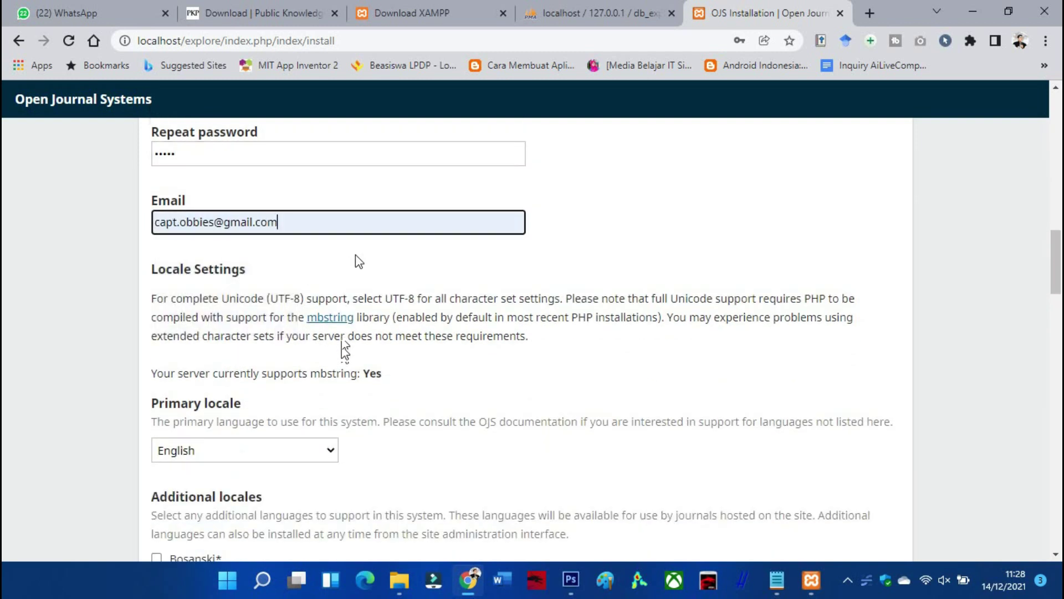
{"action": "scroll", "coordinate": [356, 261], "scroll_direction": "down", "scroll_amount": 3}
{"action": "scroll", "coordinate": [357, 261], "scroll_direction": "down", "scroll_amount": 2}
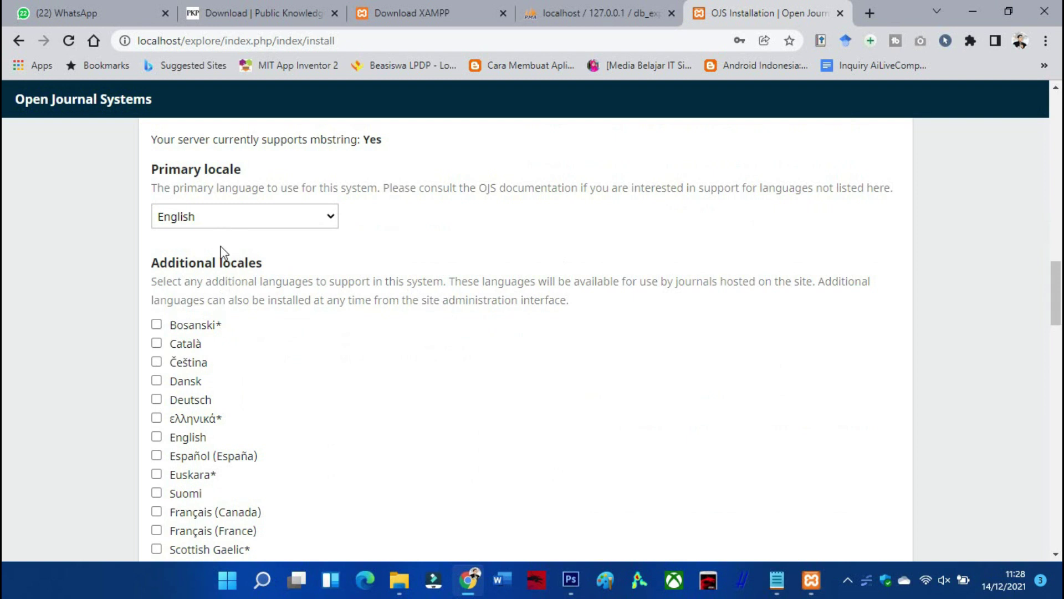
{"action": "scroll", "coordinate": [208, 272], "scroll_direction": "down", "scroll_amount": 2}
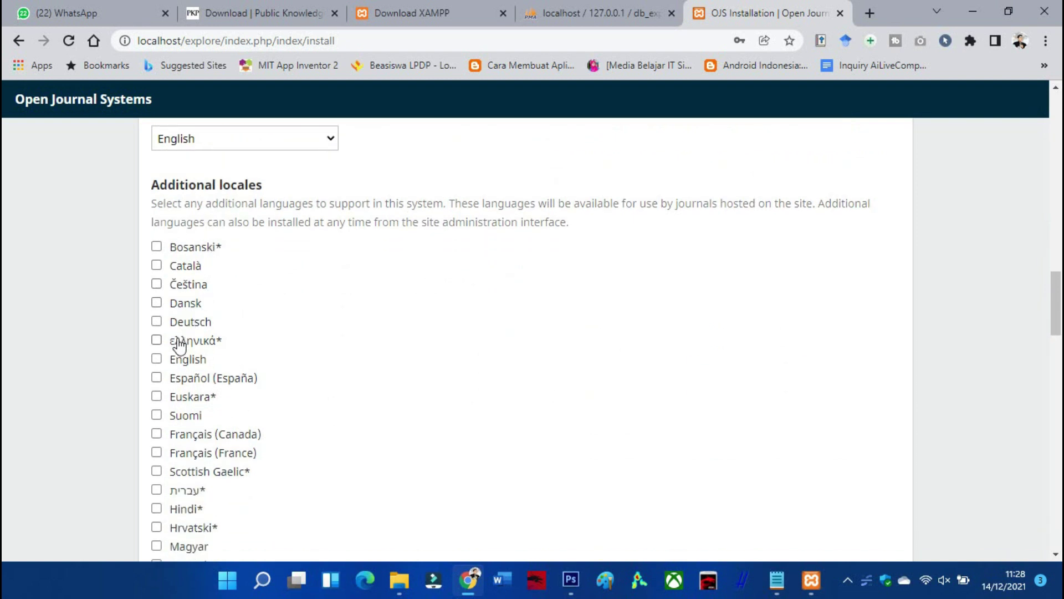
{"action": "scroll", "coordinate": [169, 355], "scroll_direction": "down", "scroll_amount": 2}
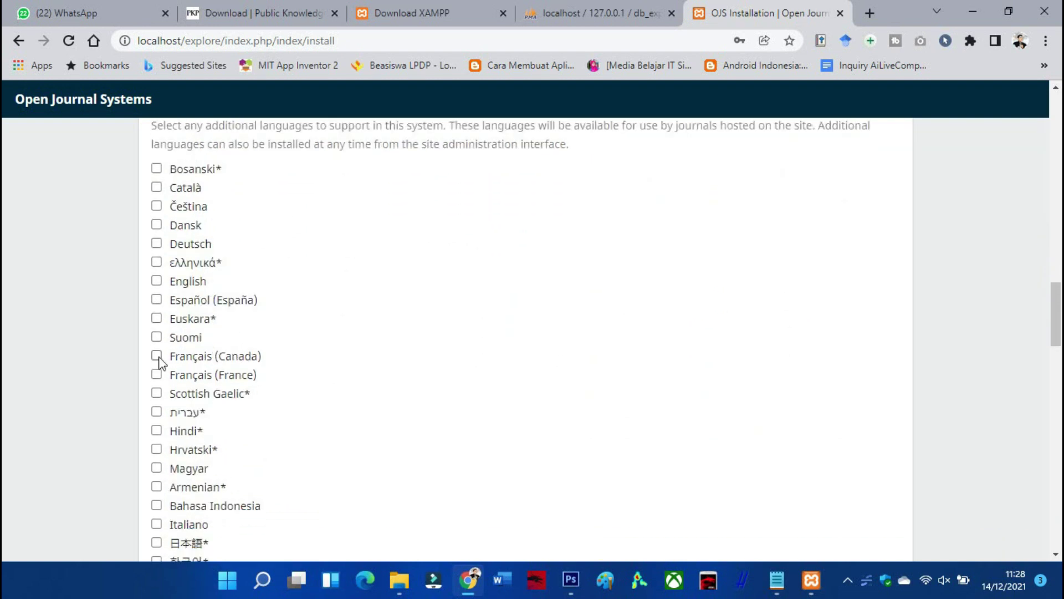
Tick Bahasa Indonesia under Additional locales
{"action": "scroll", "coordinate": [158, 432], "scroll_direction": "down", "scroll_amount": 2}
{"action": "left_click", "coordinate": [156, 428]}
{"action": "scroll", "coordinate": [221, 394], "scroll_direction": "up", "scroll_amount": 4}
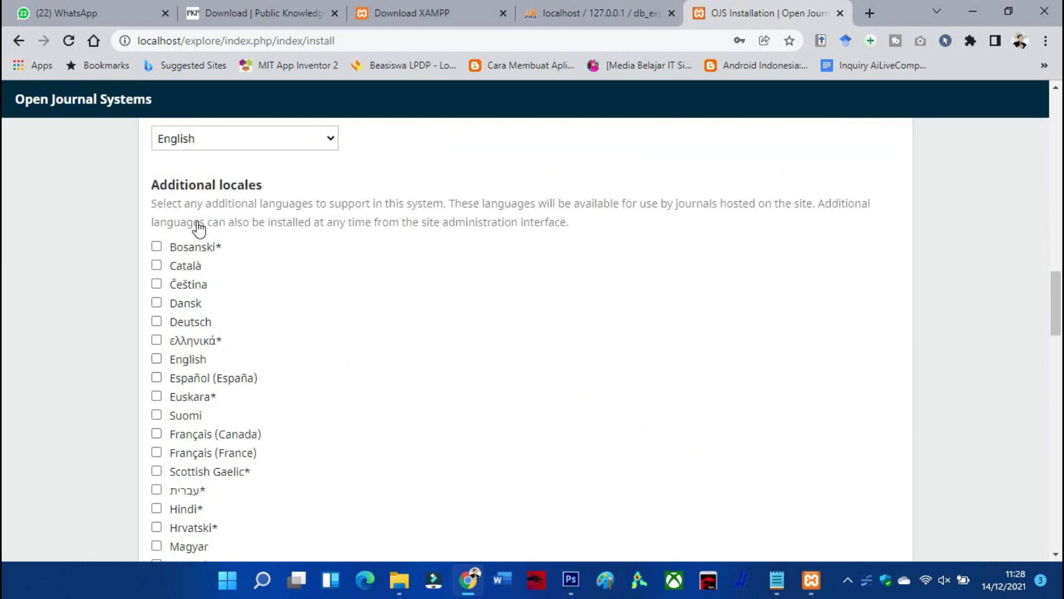
{"action": "scroll", "coordinate": [297, 265], "scroll_direction": "down", "scroll_amount": 10}
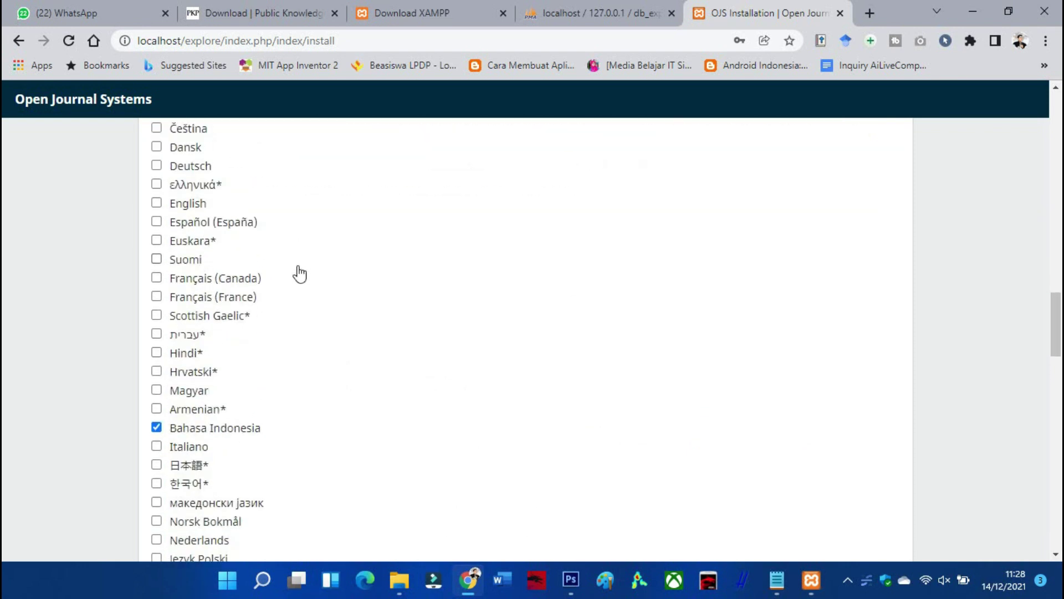
{"action": "scroll", "coordinate": [300, 274], "scroll_direction": "down", "scroll_amount": 8}
{"action": "scroll", "coordinate": [148, 266], "scroll_direction": "down", "scroll_amount": 4}
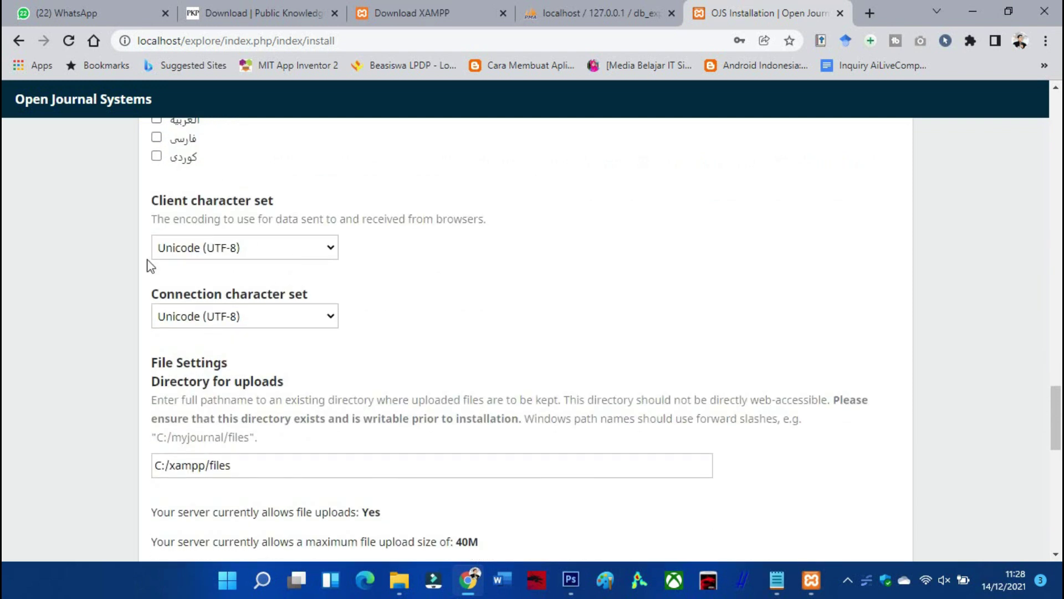
{"action": "scroll", "coordinate": [195, 324], "scroll_direction": "down", "scroll_amount": 2}
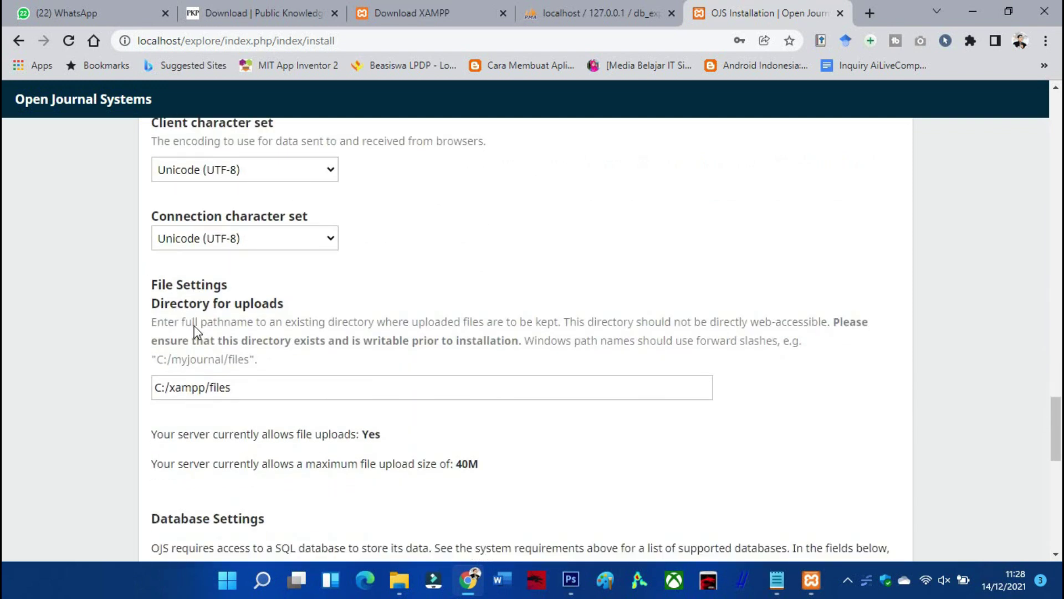
Check the upload directory path C:/xampp/files against the folder in File Explorer
{"action": "left_click", "coordinate": [212, 391]}
{"action": "left_click_drag", "start_coordinate": [245, 390], "coordinate": [213, 388]}
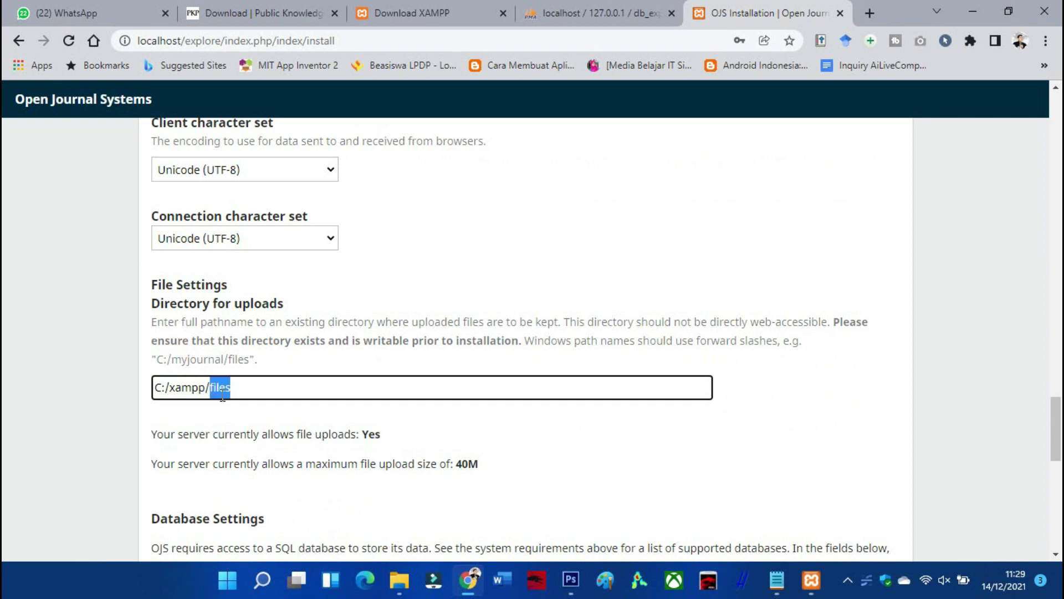
{"action": "left_click", "coordinate": [243, 388]}
{"action": "left_click", "coordinate": [399, 579]}
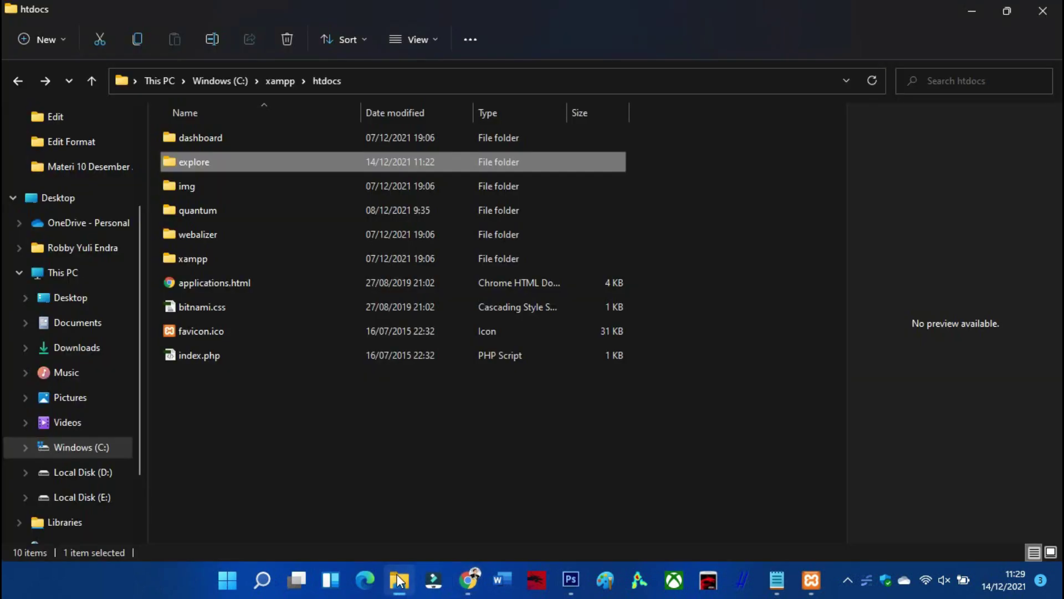
Go back to C:\xampp and delete an accidentally created new folder
{"action": "left_click", "coordinate": [13, 83]}
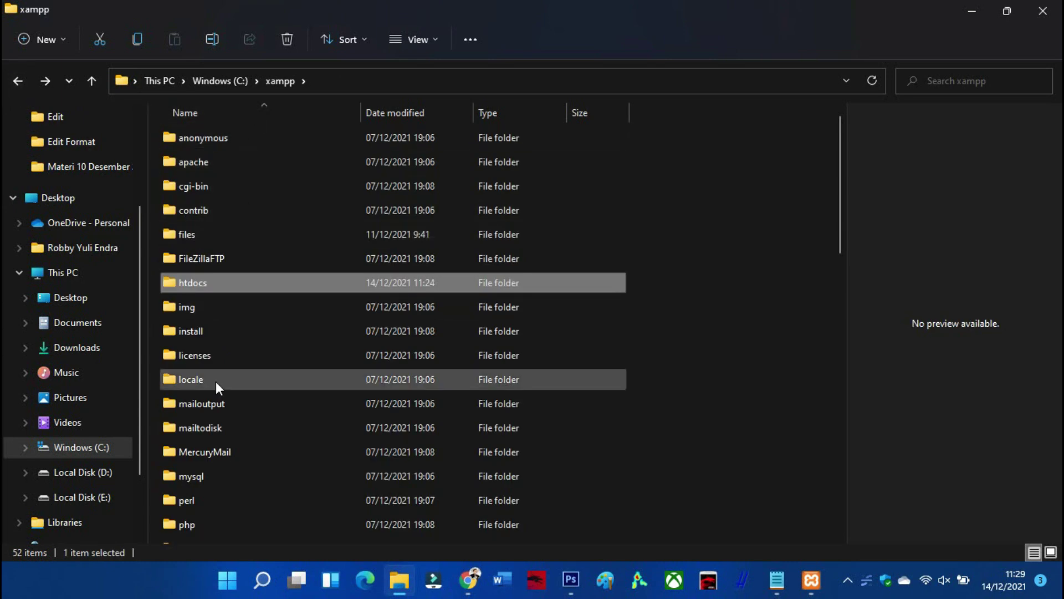
{"action": "left_click", "coordinate": [54, 45]}
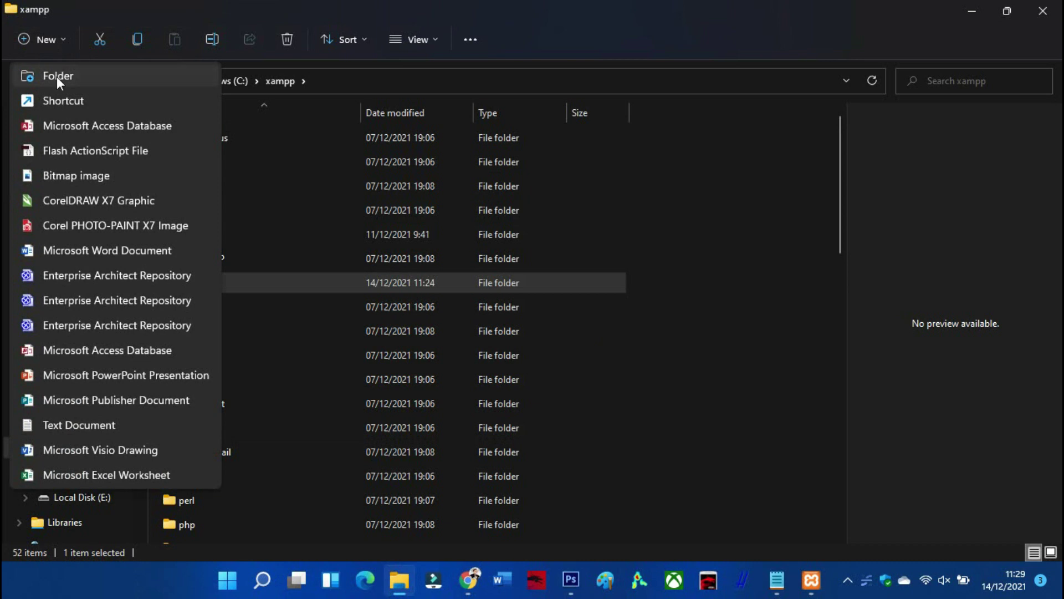
{"action": "left_click", "coordinate": [57, 76]}
{"action": "type", "text": "file"}
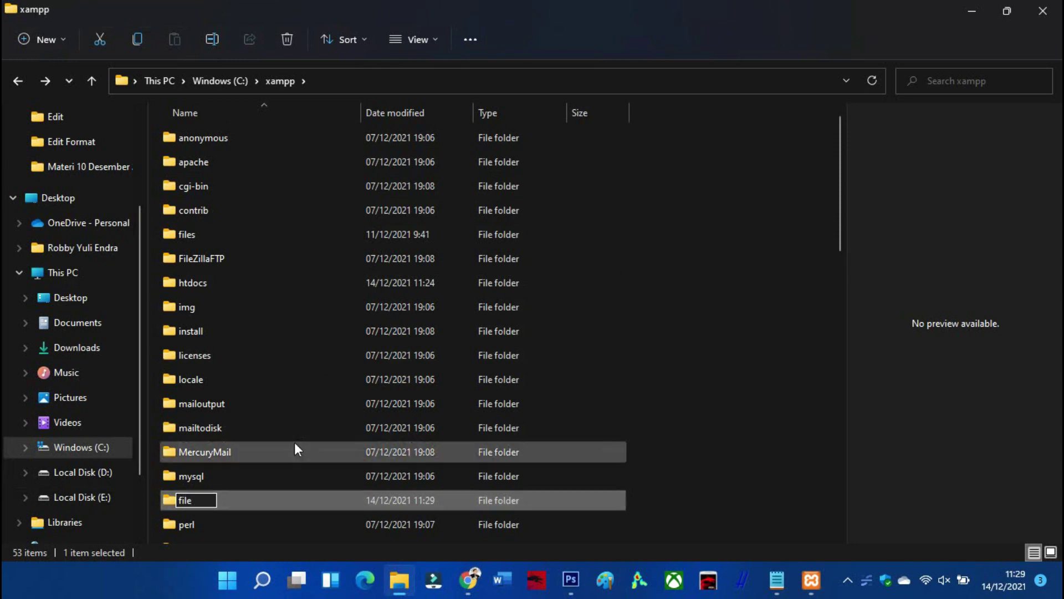
{"action": "key", "text": "Escape"}
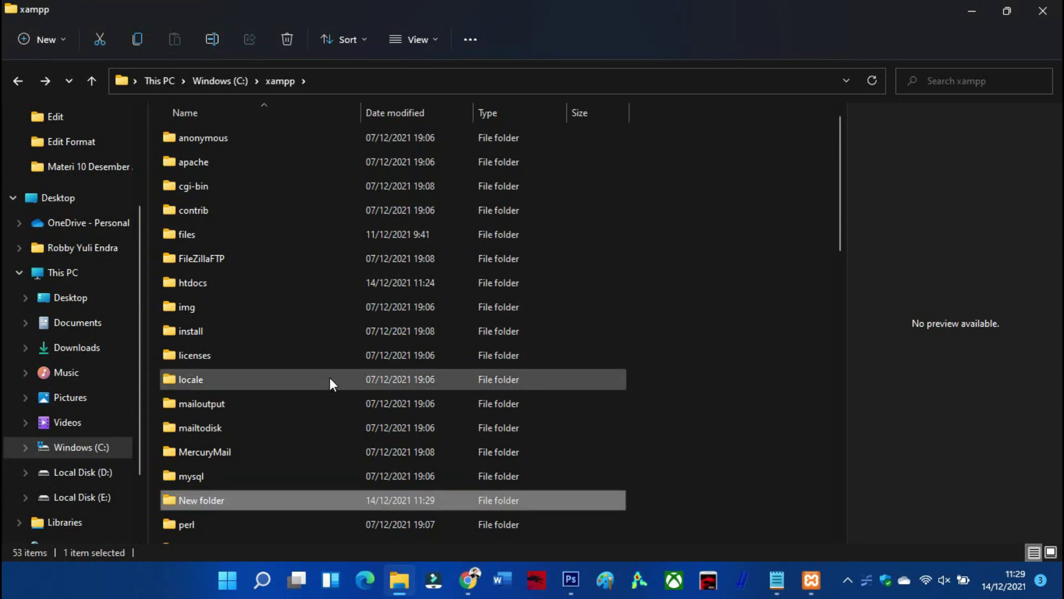
{"action": "right_click", "coordinate": [222, 498]}
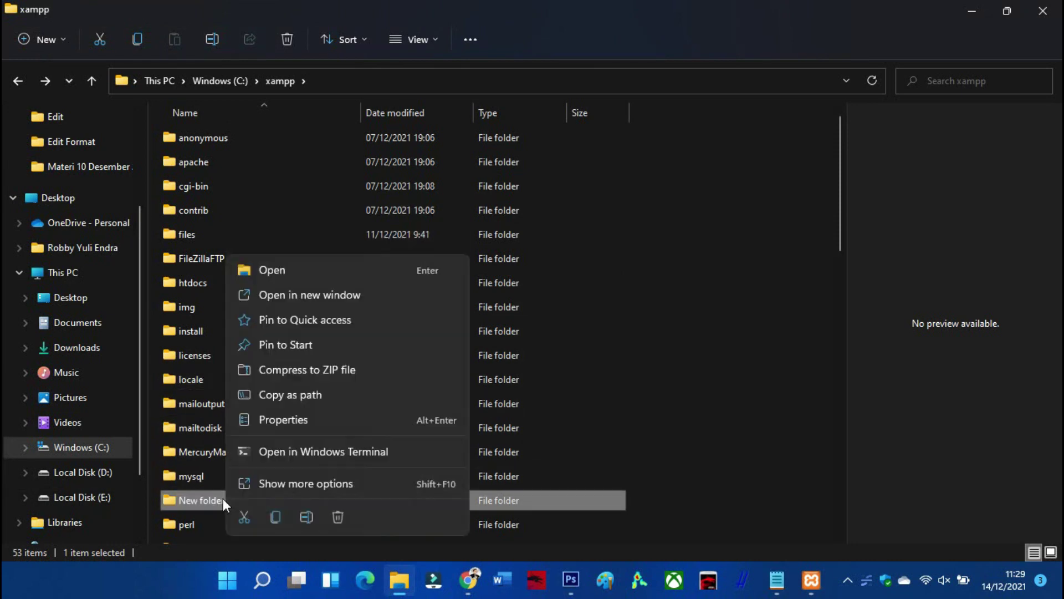
{"action": "left_click", "coordinate": [336, 517]}
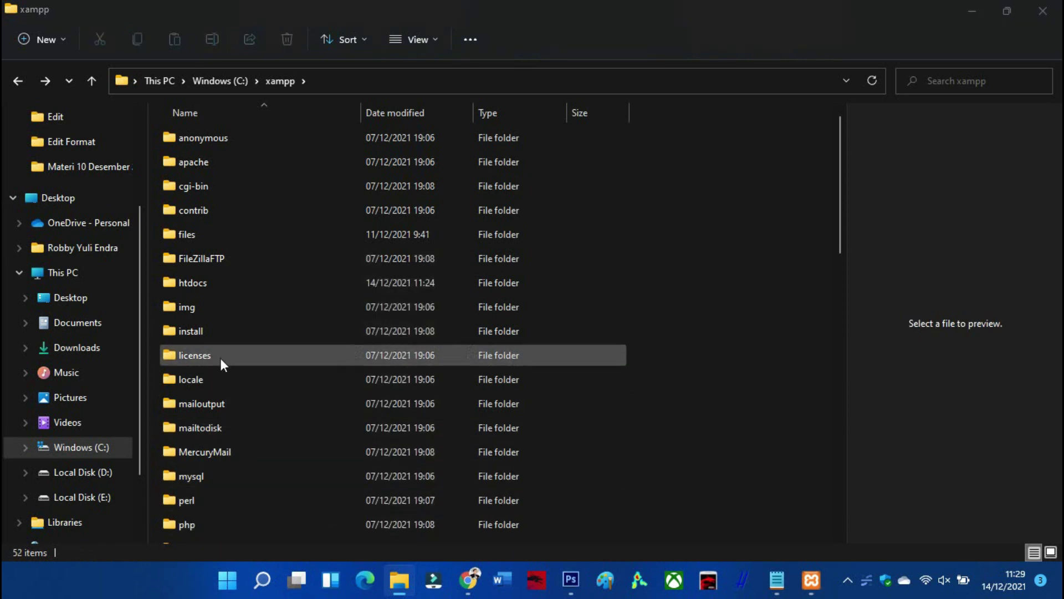
Confirm the existing files folder in C:\xampp, then return to the OJS installer in Chrome
{"action": "double_click", "coordinate": [190, 240]}
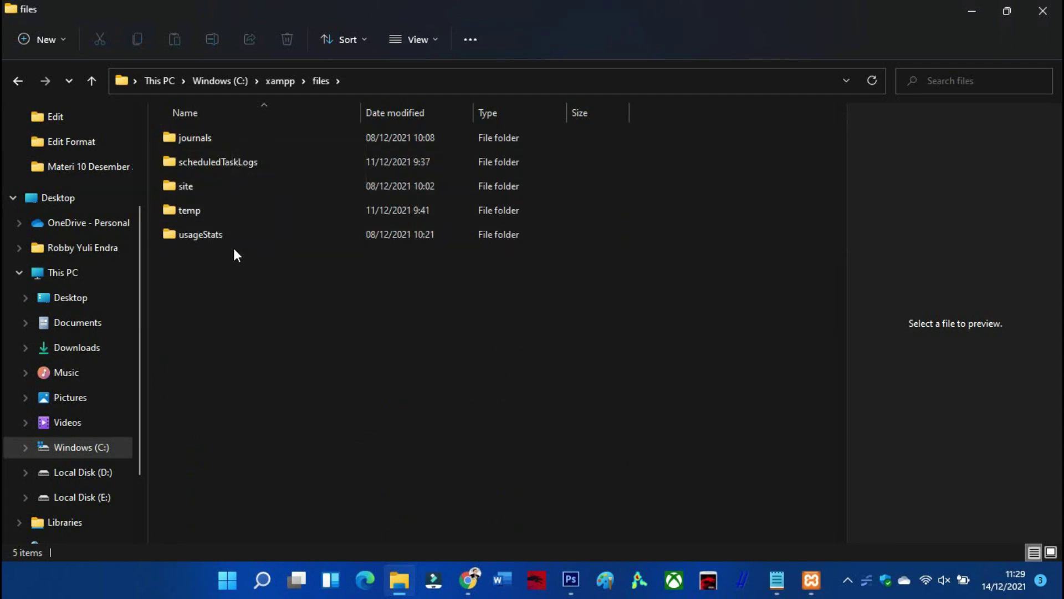
{"action": "left_click", "coordinate": [19, 81]}
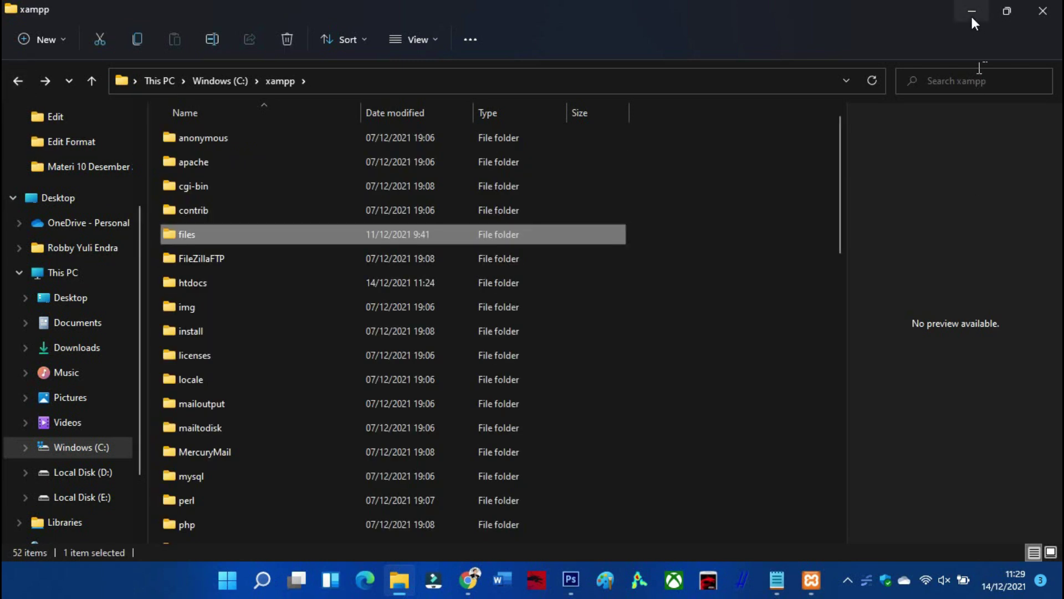
{"action": "left_click", "coordinate": [972, 12]}
{"action": "scroll", "coordinate": [349, 309], "scroll_direction": "down", "scroll_amount": 3}
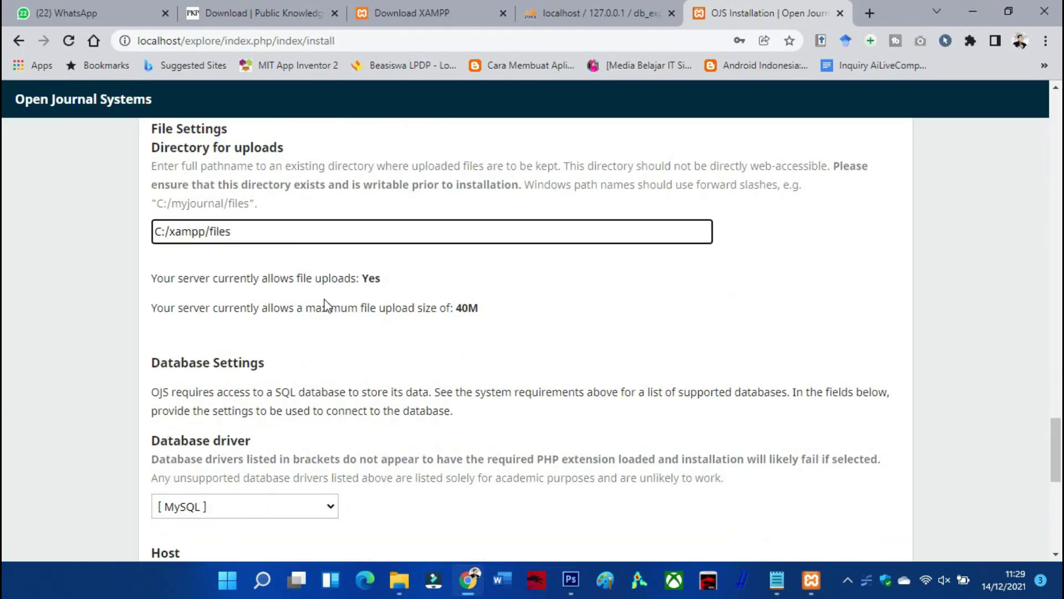
Change the database username to root and leave the database password empty
{"action": "scroll", "coordinate": [327, 306], "scroll_direction": "down", "scroll_amount": 3}
{"action": "scroll", "coordinate": [305, 277], "scroll_direction": "down", "scroll_amount": 1}
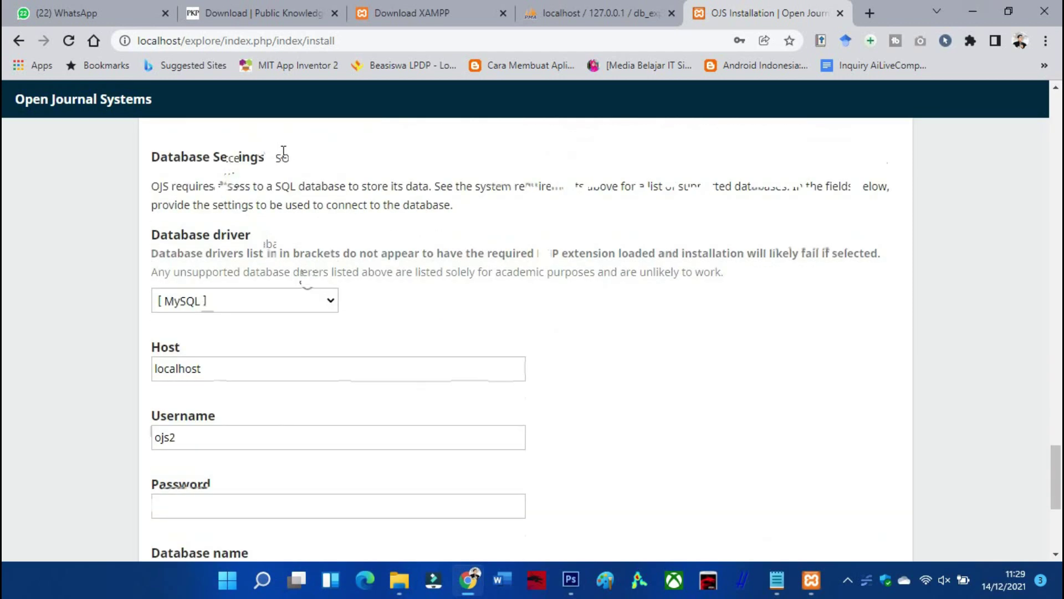
{"action": "scroll", "coordinate": [273, 160], "scroll_direction": "down", "scroll_amount": 2}
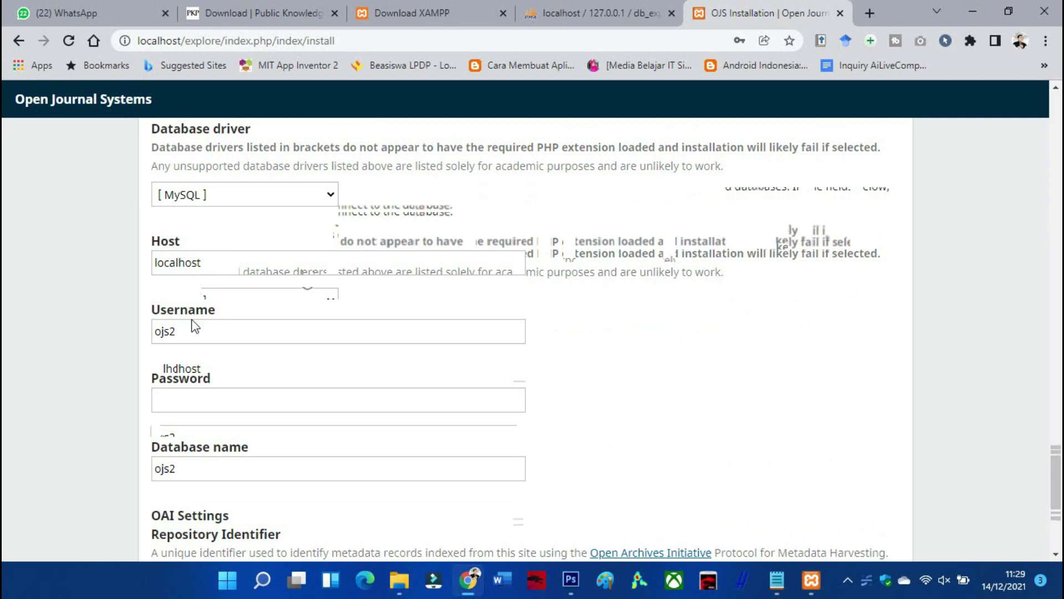
{"action": "scroll", "coordinate": [198, 313], "scroll_direction": "down", "scroll_amount": 2}
{"action": "double_click", "coordinate": [197, 256]}
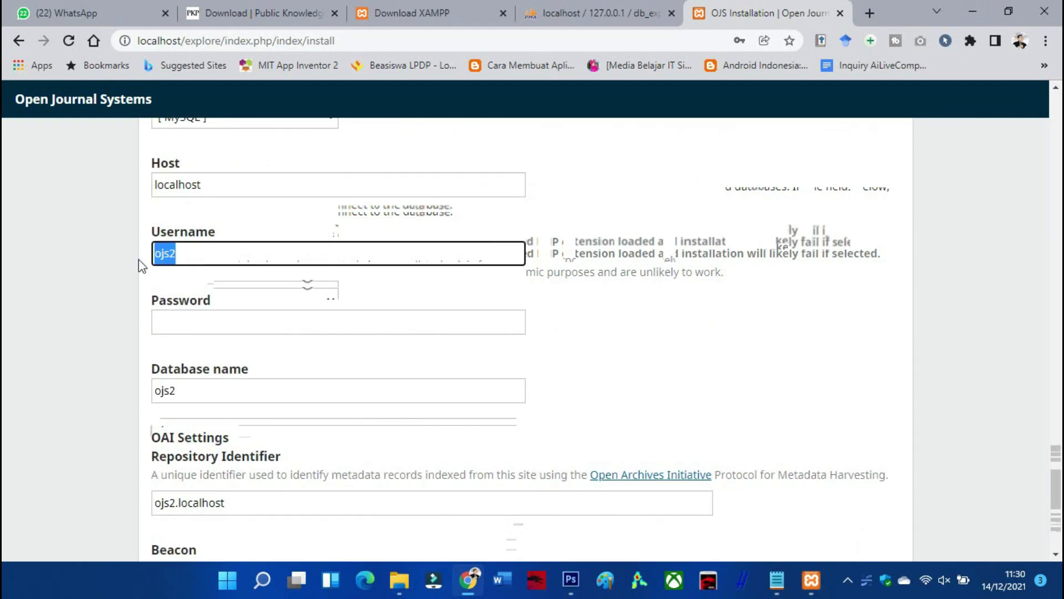
{"action": "type", "text": "root"}
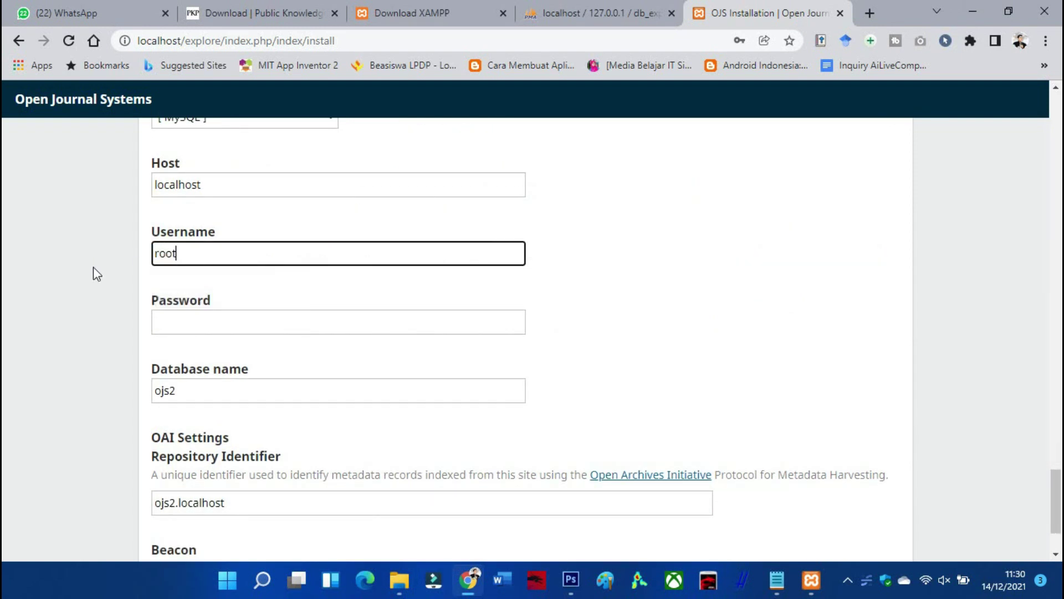
{"action": "left_click", "coordinate": [191, 321]}
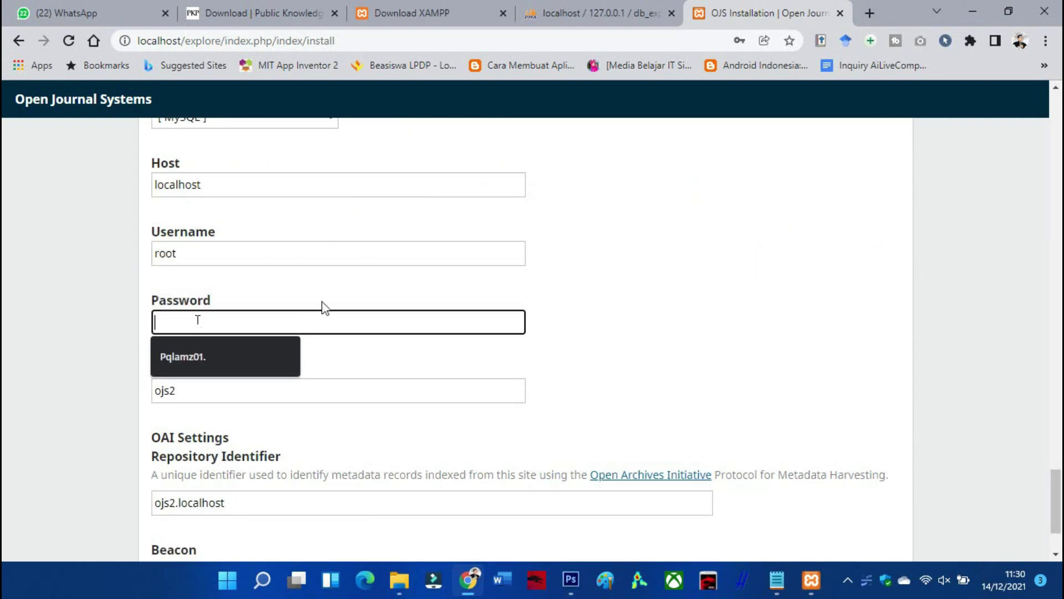
{"action": "left_click", "coordinate": [324, 296]}
{"action": "scroll", "coordinate": [324, 294], "scroll_direction": "down", "scroll_amount": 2}
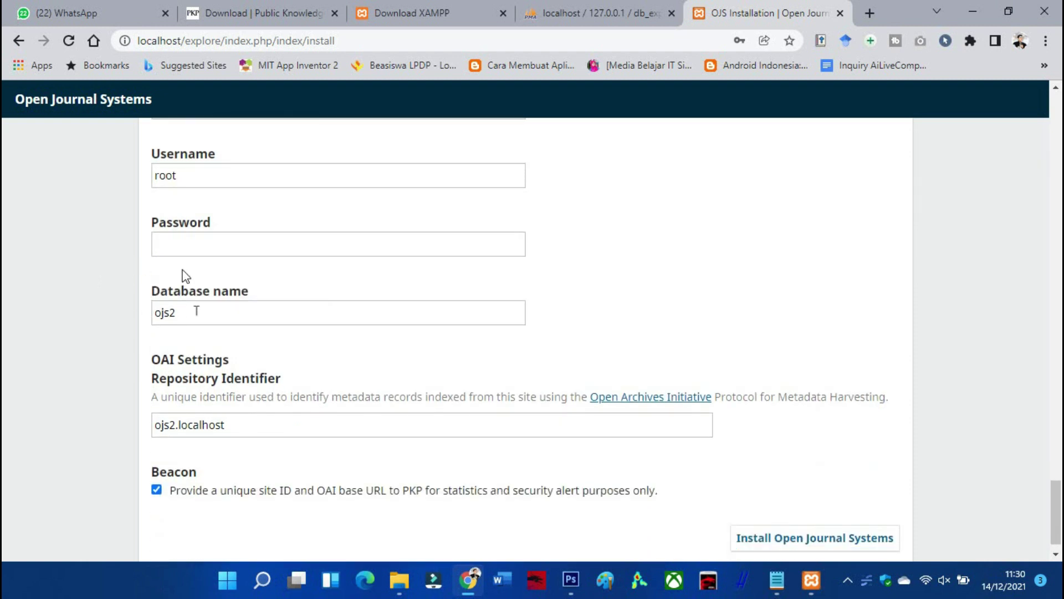
Replace the ojs2 database name with db_explorejurnal, verifying it against phpMyAdmin
{"action": "left_click", "coordinate": [195, 314]}
{"action": "left_click_drag", "start_coordinate": [195, 314], "coordinate": [148, 316]}
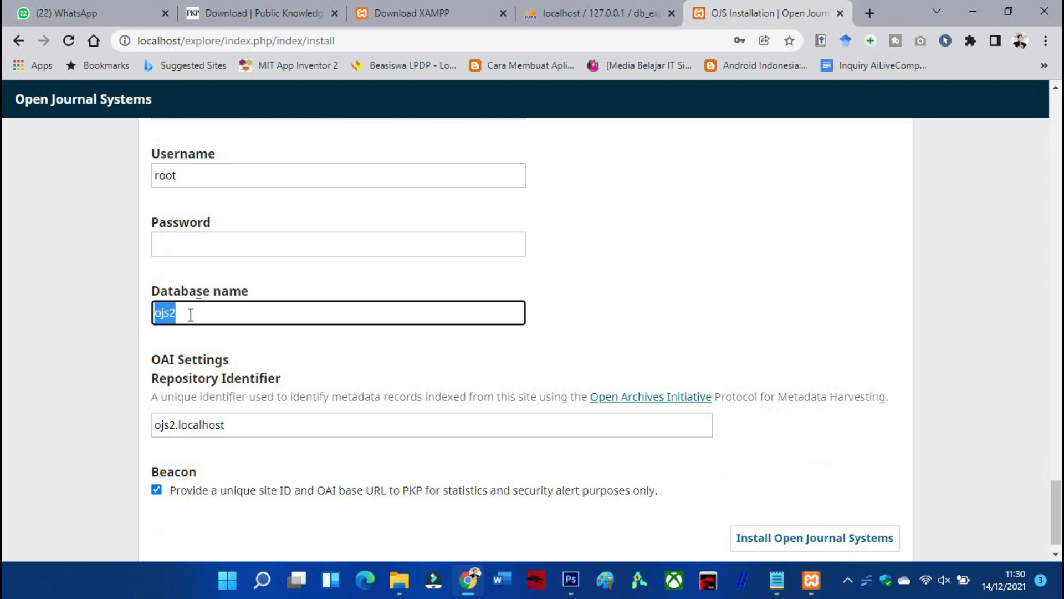
{"action": "left_click", "coordinate": [563, 11]}
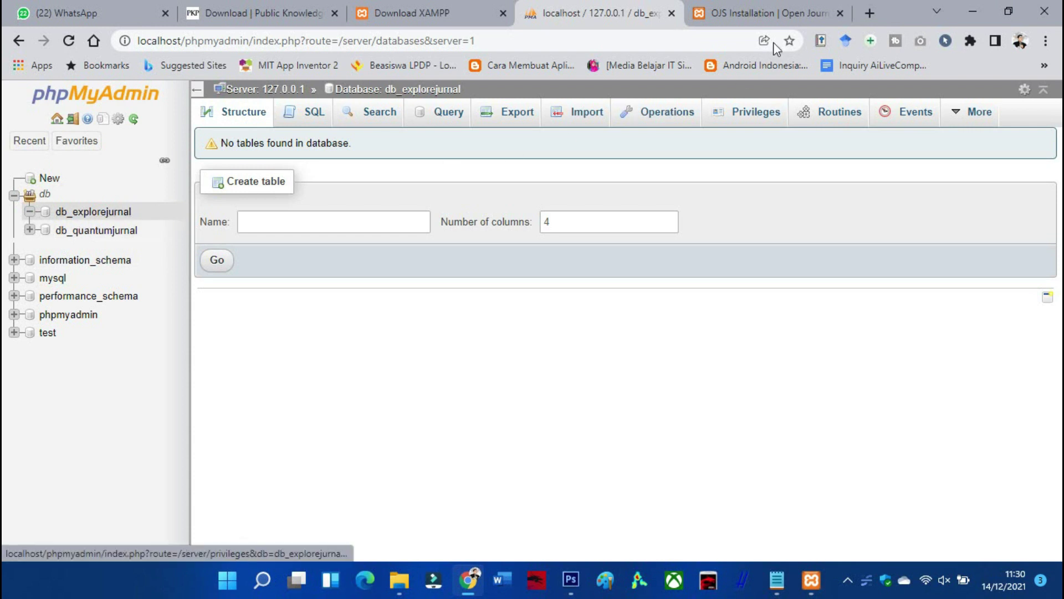
{"action": "left_click", "coordinate": [781, 11]}
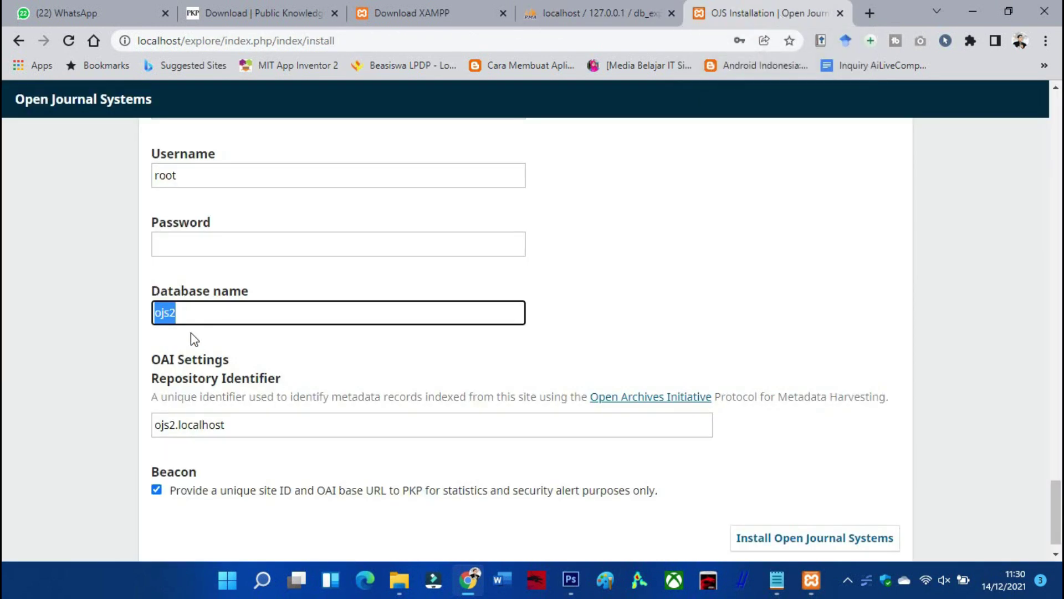
{"action": "right_click", "coordinate": [193, 311]}
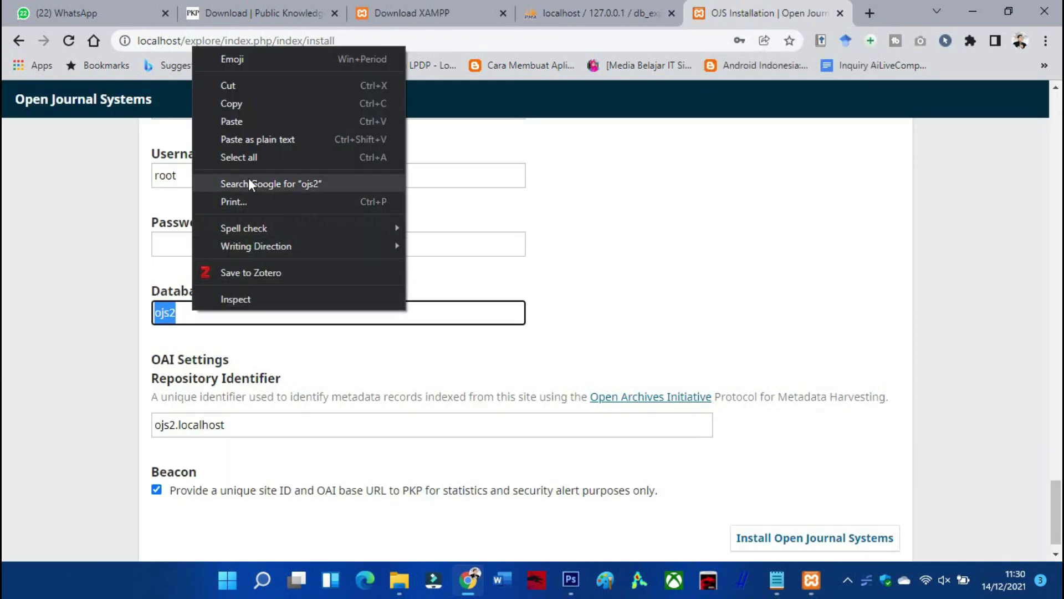
{"action": "left_click", "coordinate": [233, 121]}
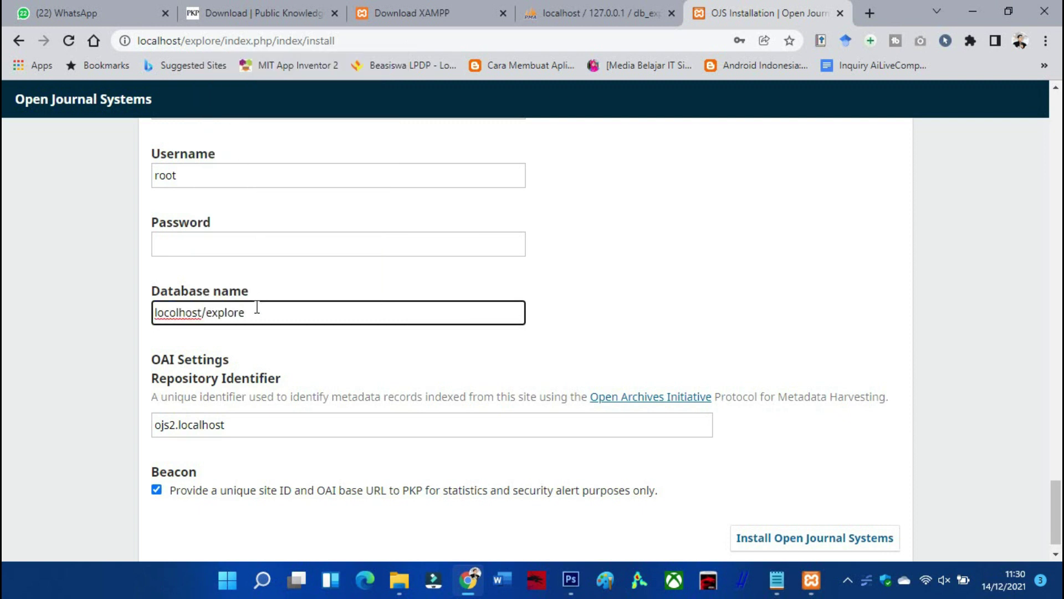
{"action": "left_click_drag", "start_coordinate": [256, 311], "coordinate": [63, 318]}
{"action": "key", "text": "super+v"}
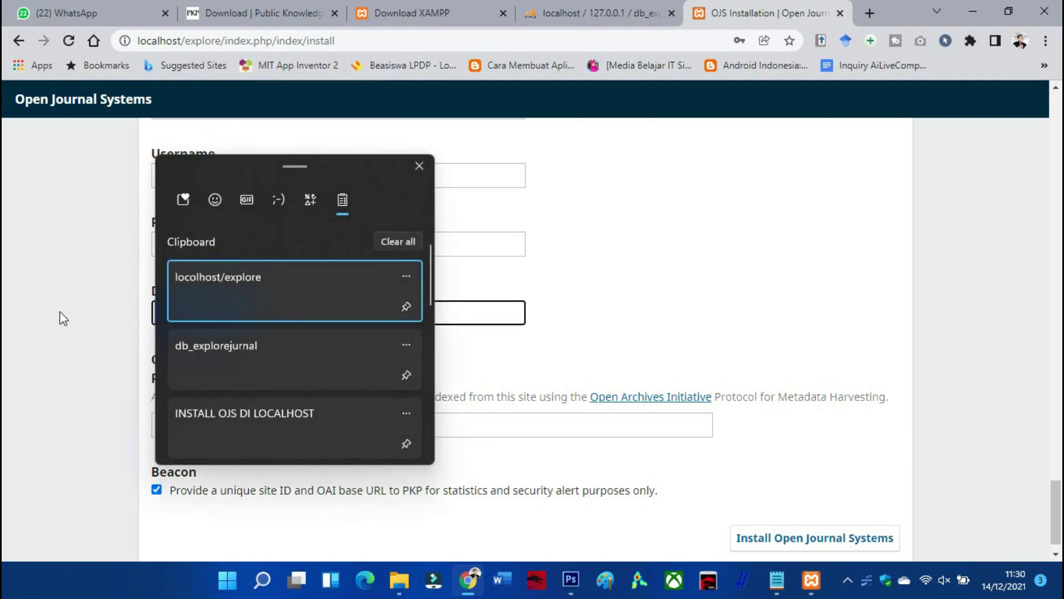
{"action": "left_click", "coordinate": [238, 360]}
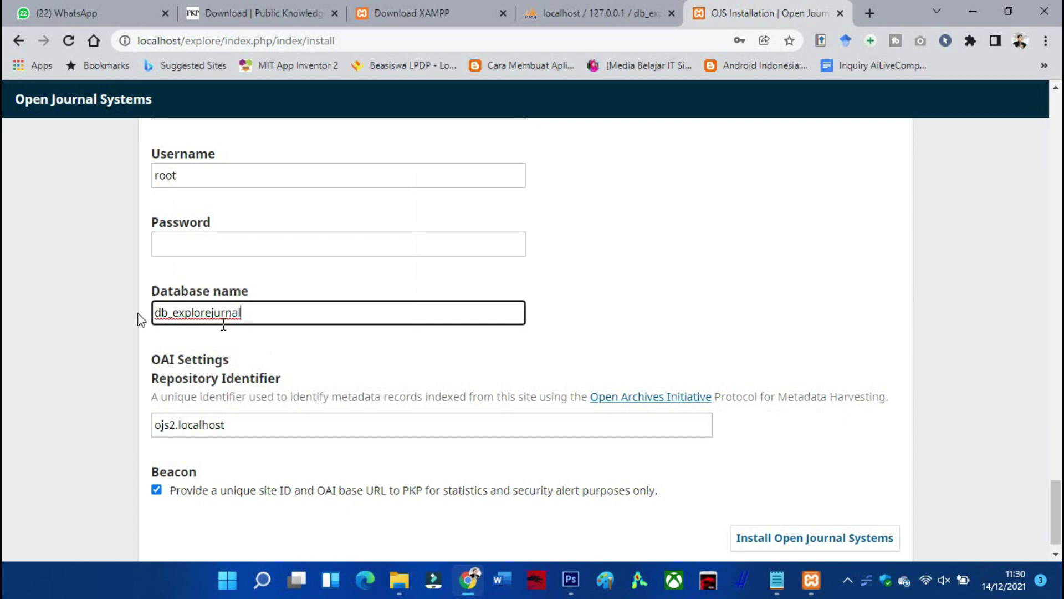
{"action": "left_click", "coordinate": [603, 10]}
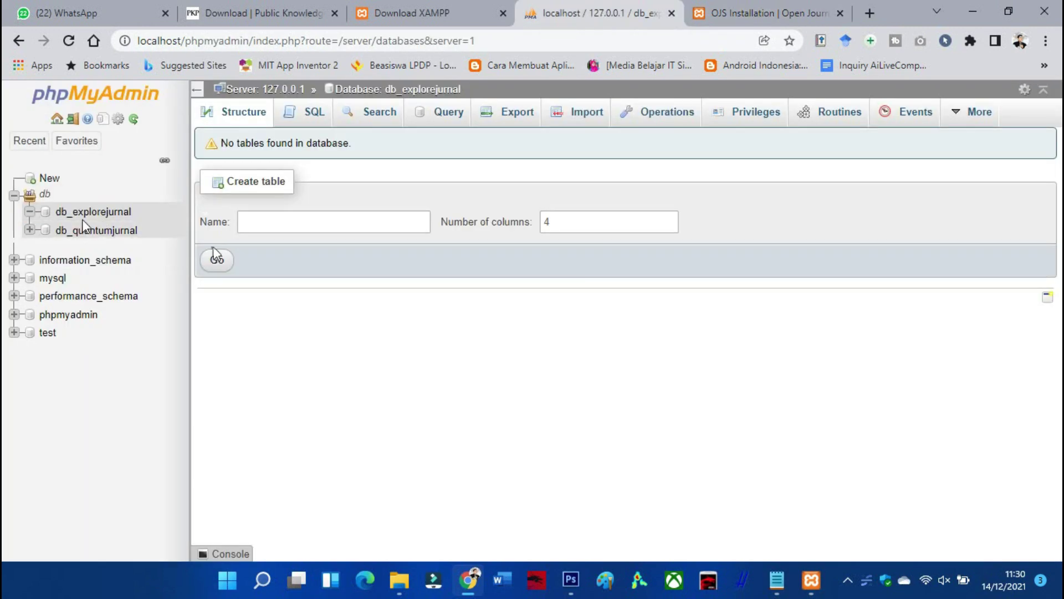
{"action": "left_click", "coordinate": [742, 14]}
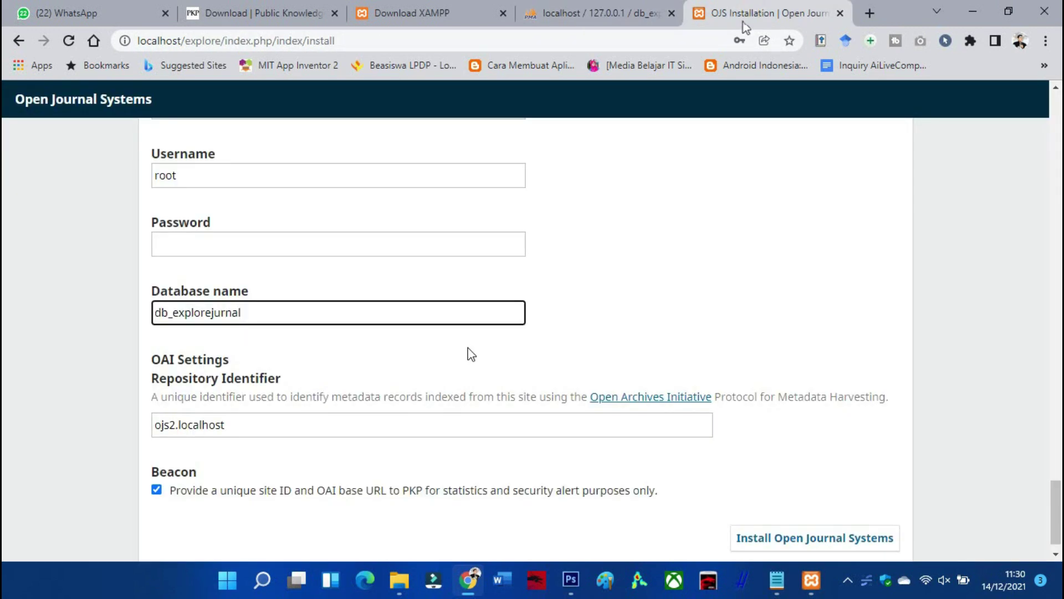
{"action": "scroll", "coordinate": [467, 349], "scroll_direction": "down", "scroll_amount": 1}
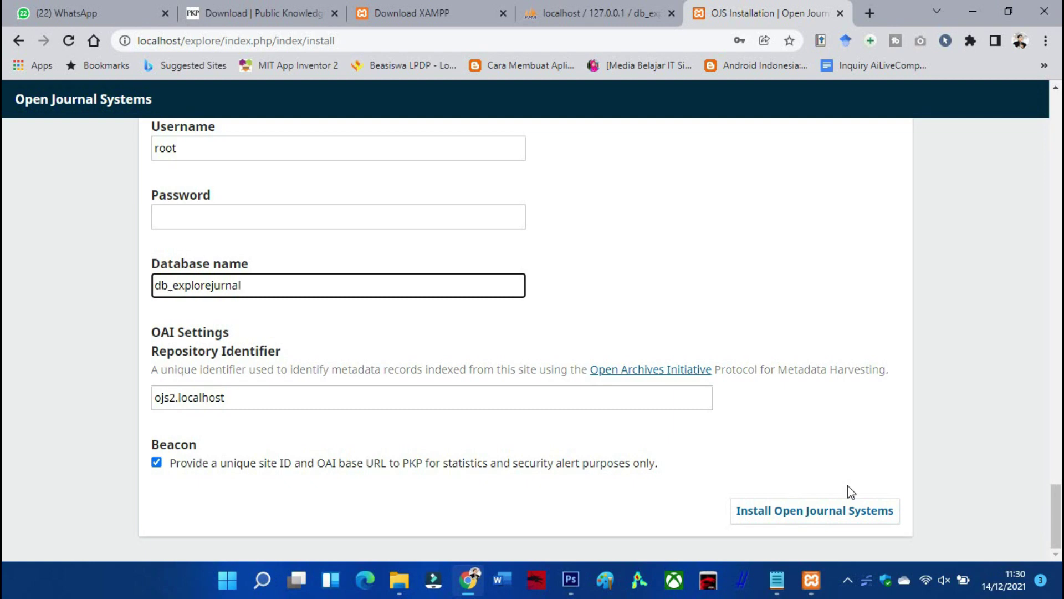
Submit the installer form with Install Open Journal Systems and wait for setup to process
{"action": "scroll", "coordinate": [623, 352], "scroll_direction": "up", "scroll_amount": 3}
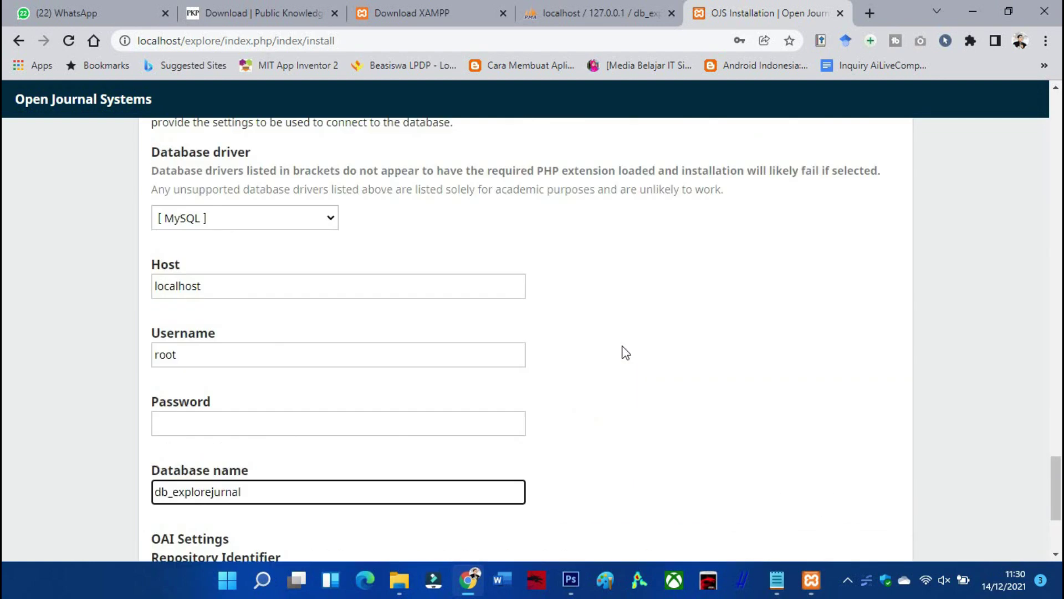
{"action": "scroll", "coordinate": [625, 352], "scroll_direction": "up", "scroll_amount": 1}
{"action": "scroll", "coordinate": [625, 358], "scroll_direction": "down", "scroll_amount": 4}
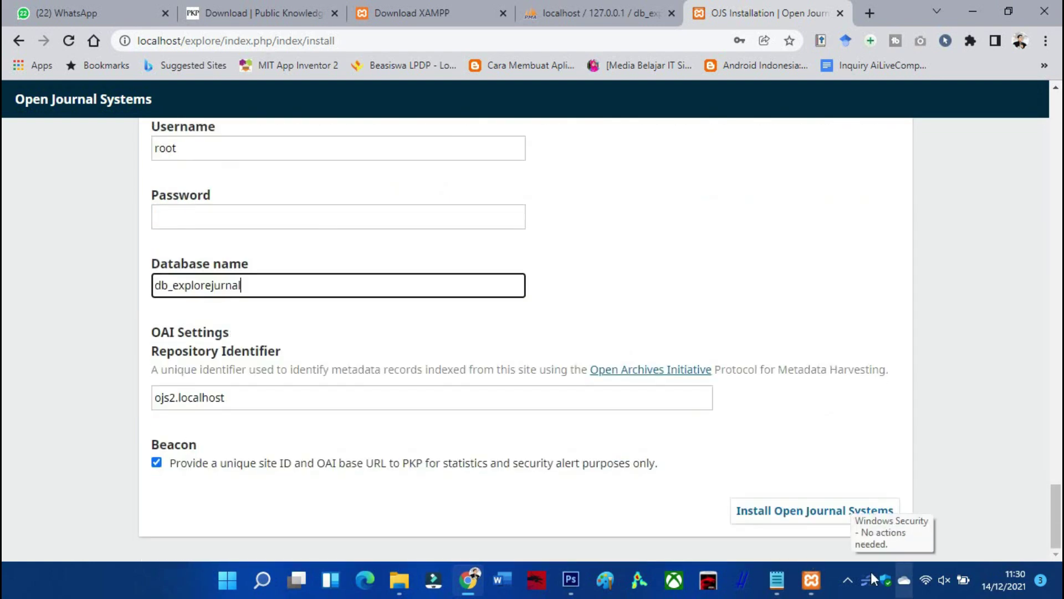
{"action": "left_click", "coordinate": [795, 525]}
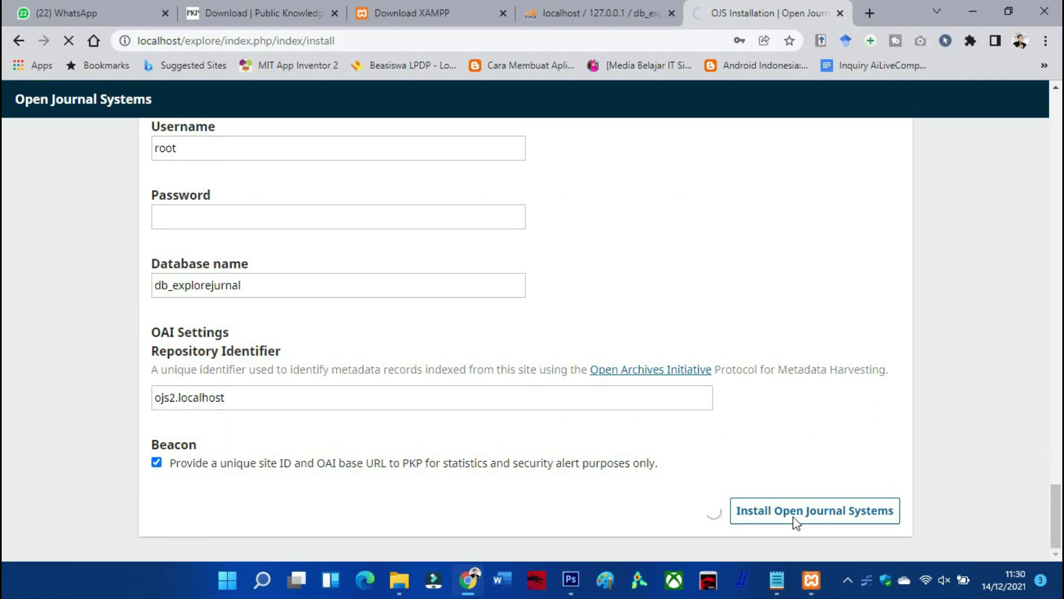
{"action": "scroll", "coordinate": [686, 420], "scroll_direction": "up", "scroll_amount": 8}
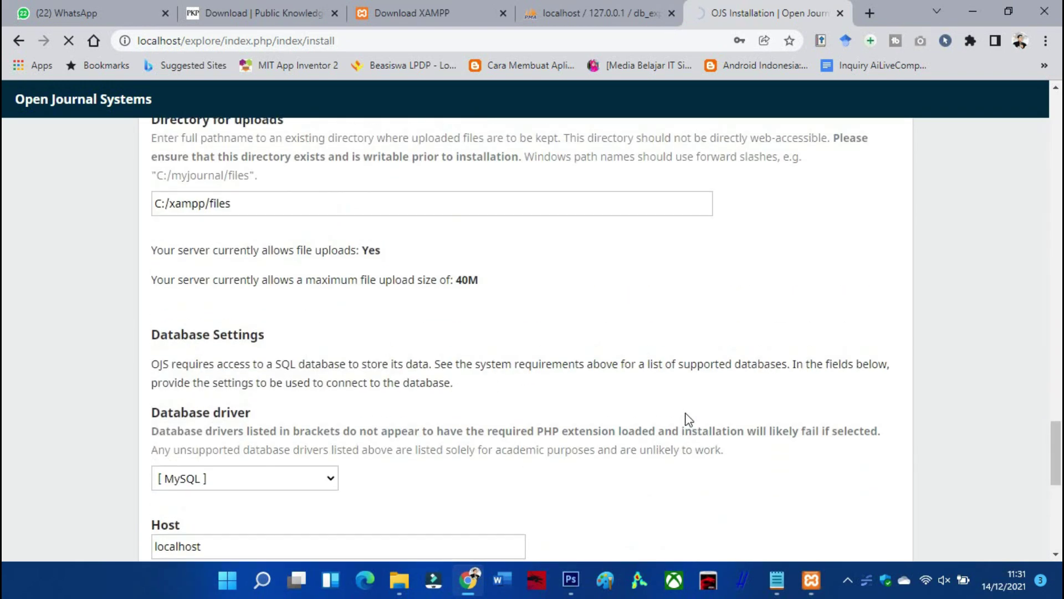
{"action": "scroll", "coordinate": [686, 420], "scroll_direction": "up", "scroll_amount": 14}
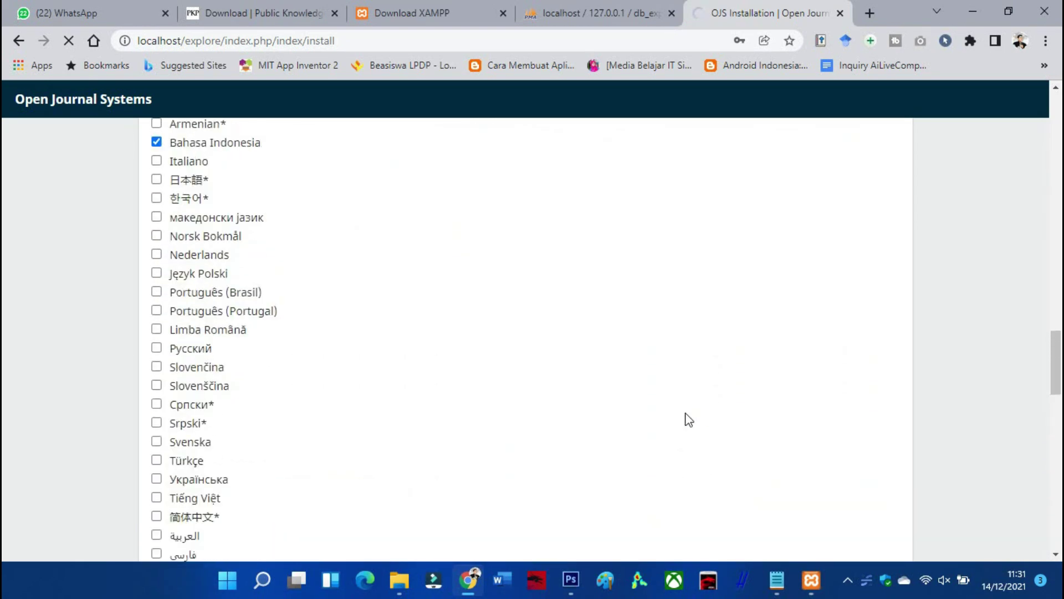
{"action": "scroll", "coordinate": [686, 420], "scroll_direction": "up", "scroll_amount": 12}
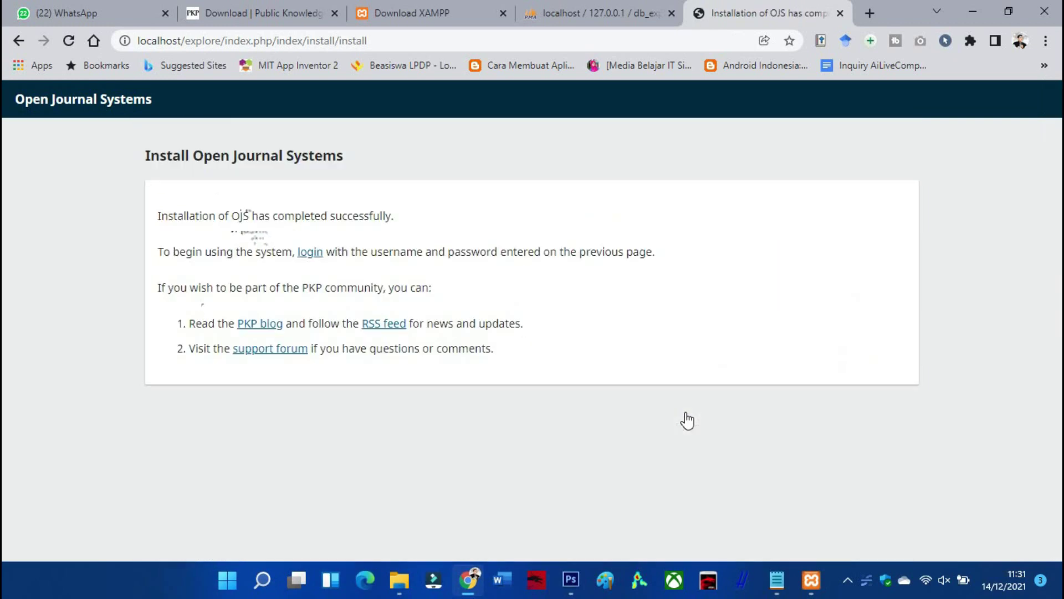
Dismiss the password warning, follow the login link, and sign in with the prefilled admin credentials
{"action": "left_click", "coordinate": [668, 247]}
{"action": "left_click", "coordinate": [311, 255]}
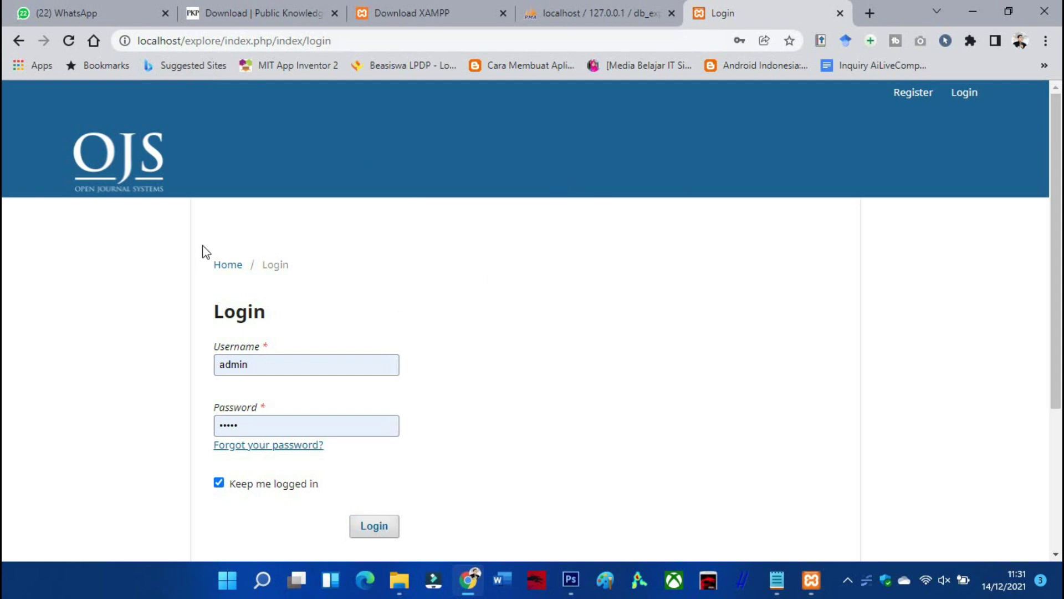
{"action": "scroll", "coordinate": [315, 246], "scroll_direction": "down", "scroll_amount": 1}
{"action": "scroll", "coordinate": [315, 247], "scroll_direction": "up", "scroll_amount": 1}
{"action": "left_click_drag", "start_coordinate": [222, 41], "coordinate": [184, 41]}
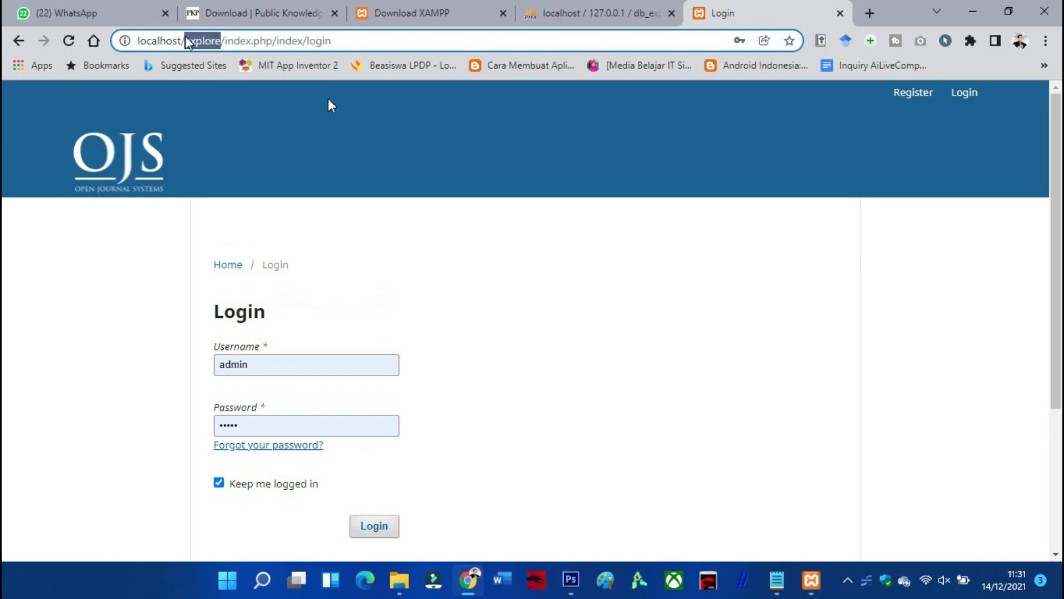
{"action": "scroll", "coordinate": [399, 239], "scroll_direction": "down", "scroll_amount": 1}
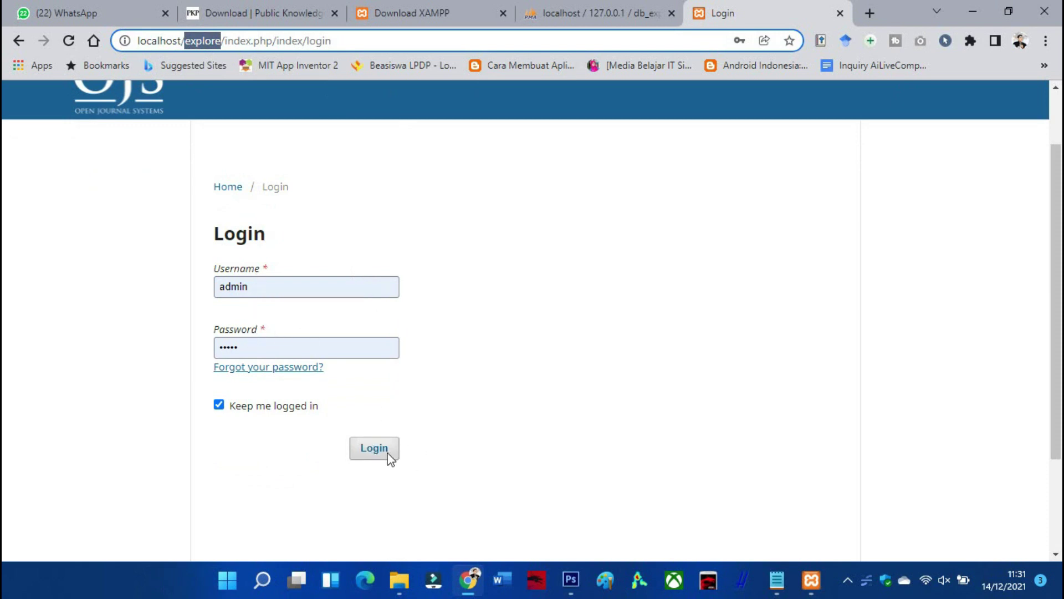
{"action": "left_click", "coordinate": [375, 448]}
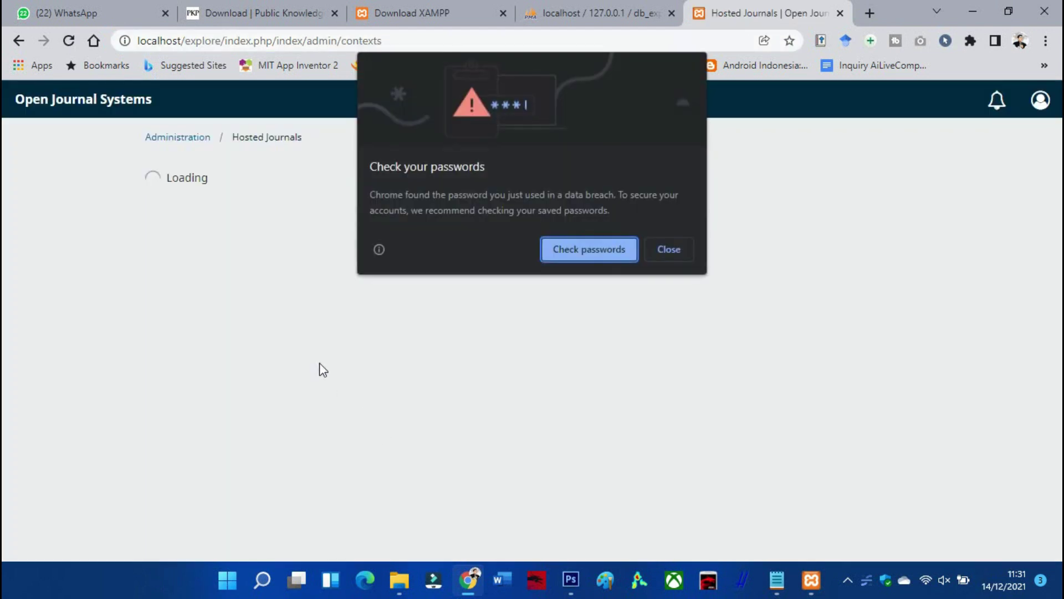
Dismiss the password warning, then open and close the Create Journal form without saving
{"action": "left_click", "coordinate": [657, 252]}
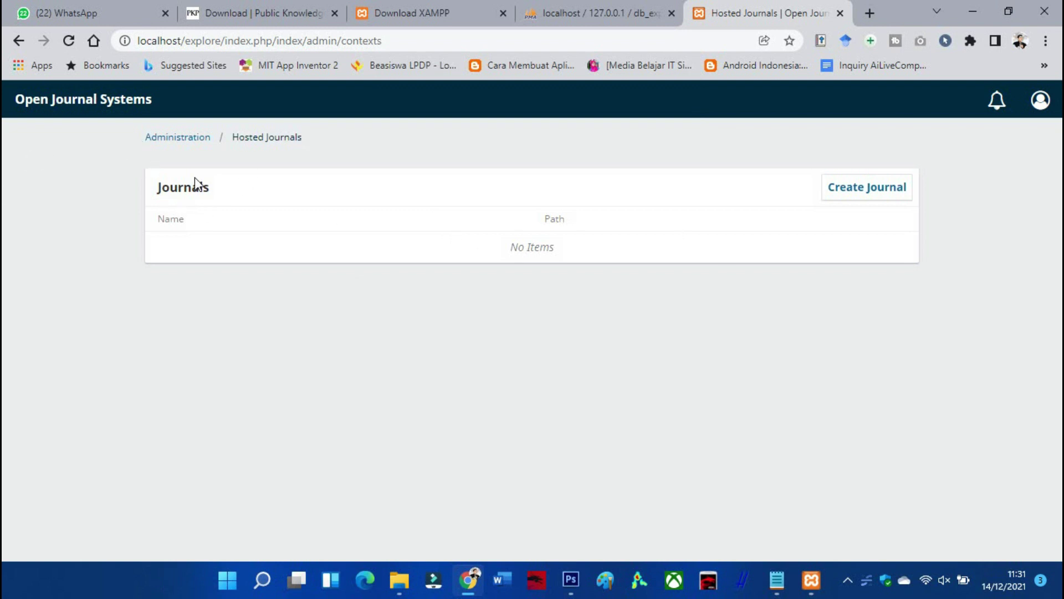
{"action": "left_click", "coordinate": [861, 203]}
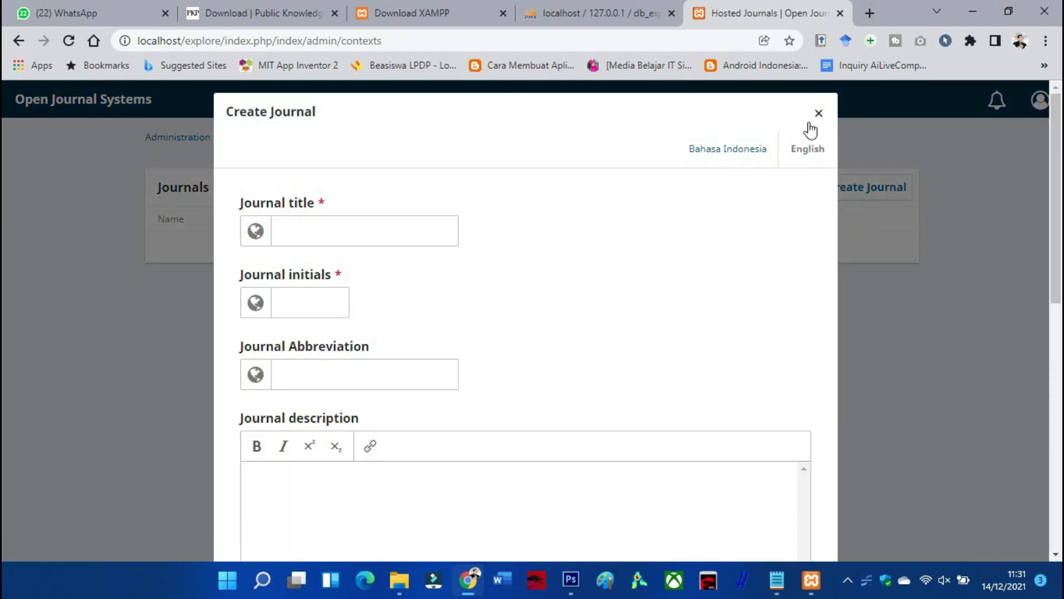
{"action": "left_click", "coordinate": [818, 113]}
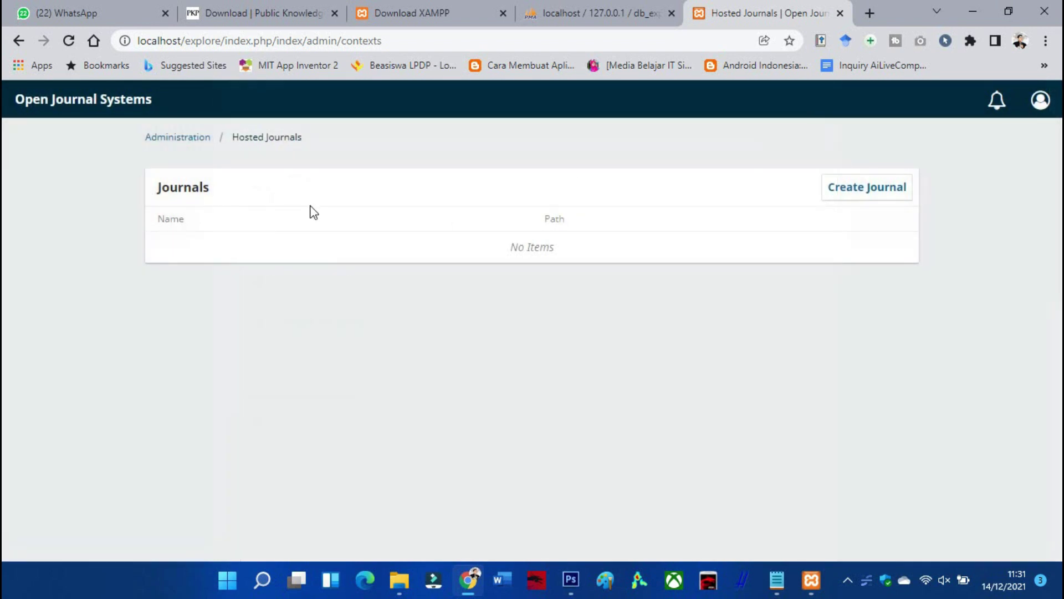